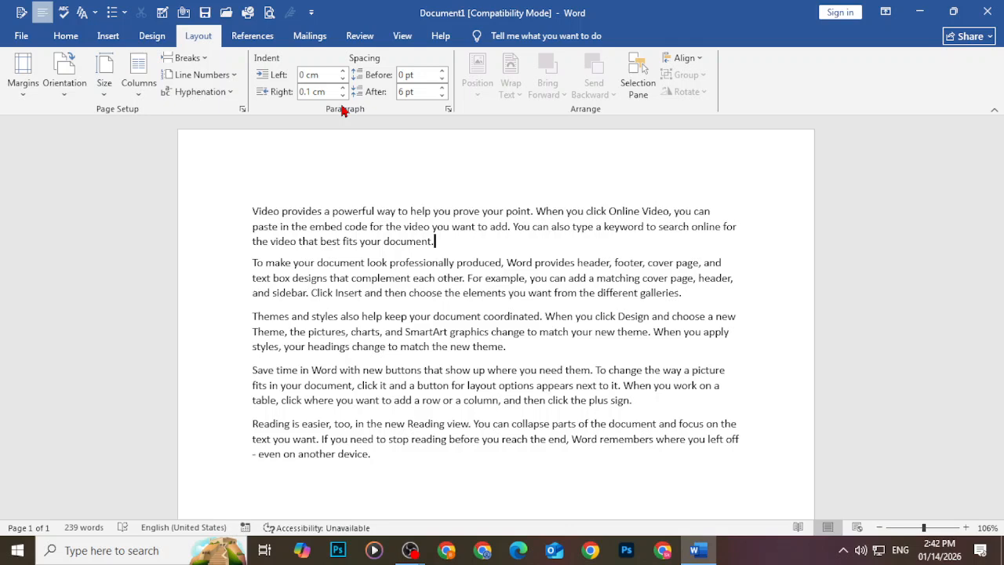
Justify all five sample paragraphs, then look over the Layout and References tabs
{"action": "left_click_drag", "start_coordinate": [252, 210], "coordinate": [462, 461]}
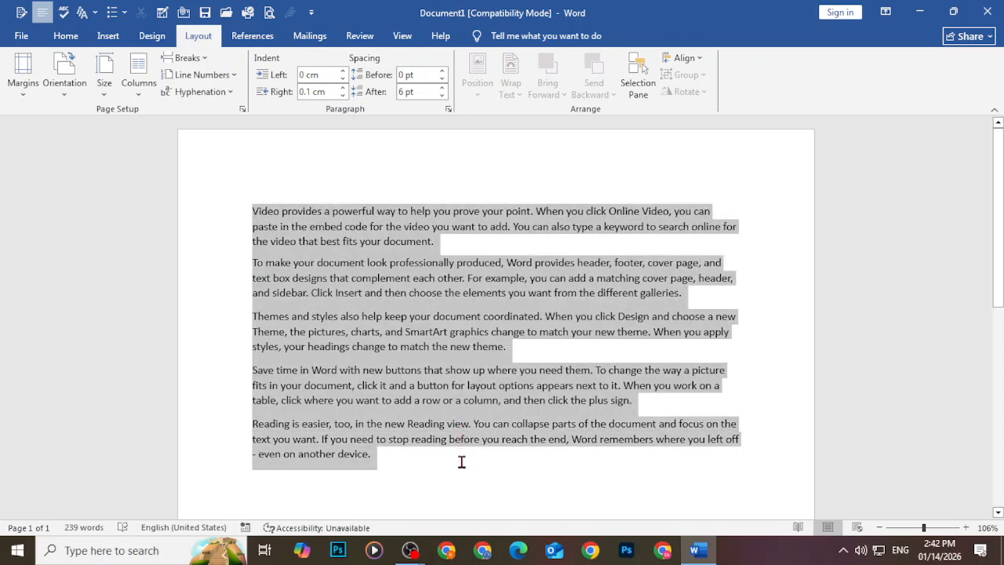
{"action": "left_click", "coordinate": [63, 35]}
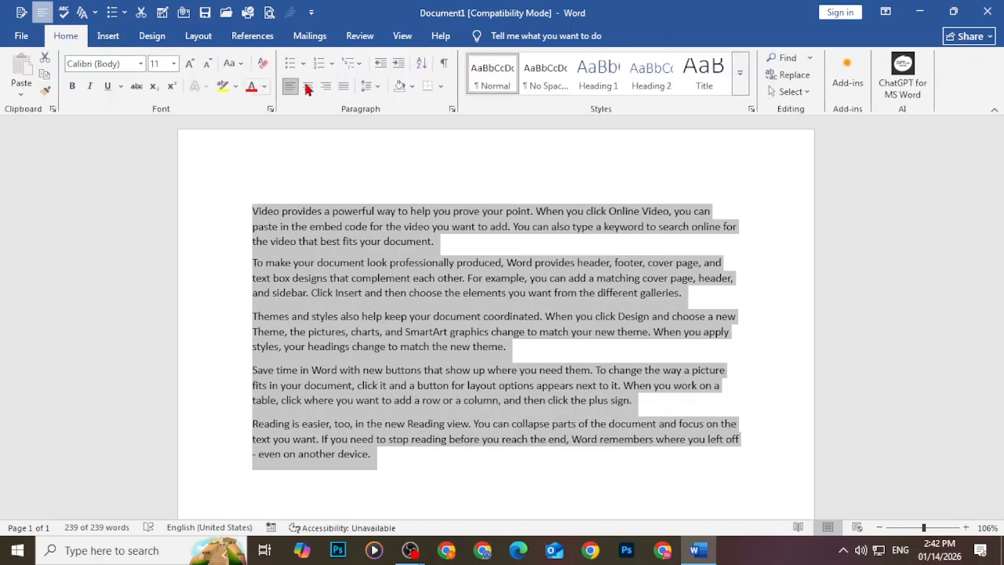
{"action": "left_click", "coordinate": [343, 86]}
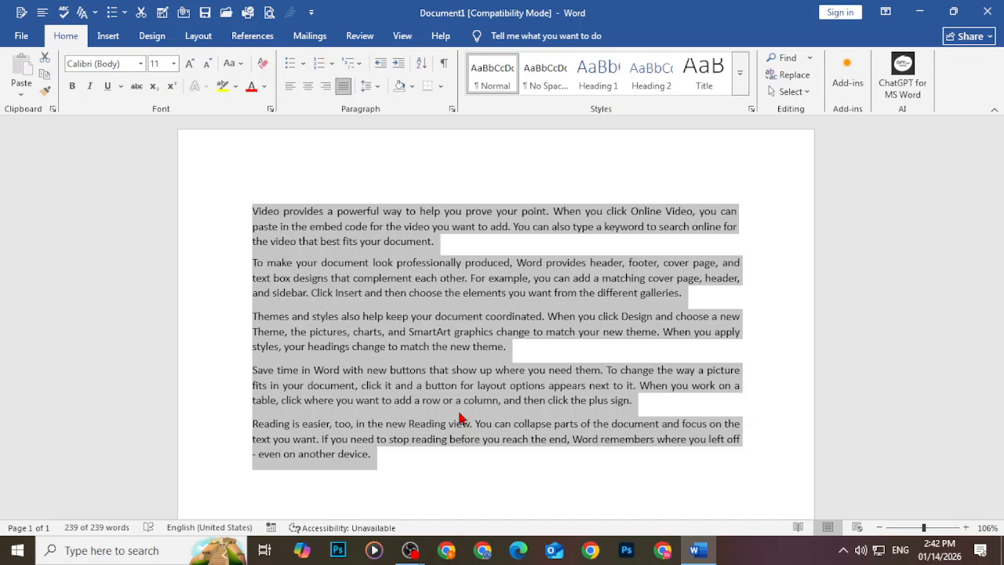
{"action": "left_click", "coordinate": [206, 39]}
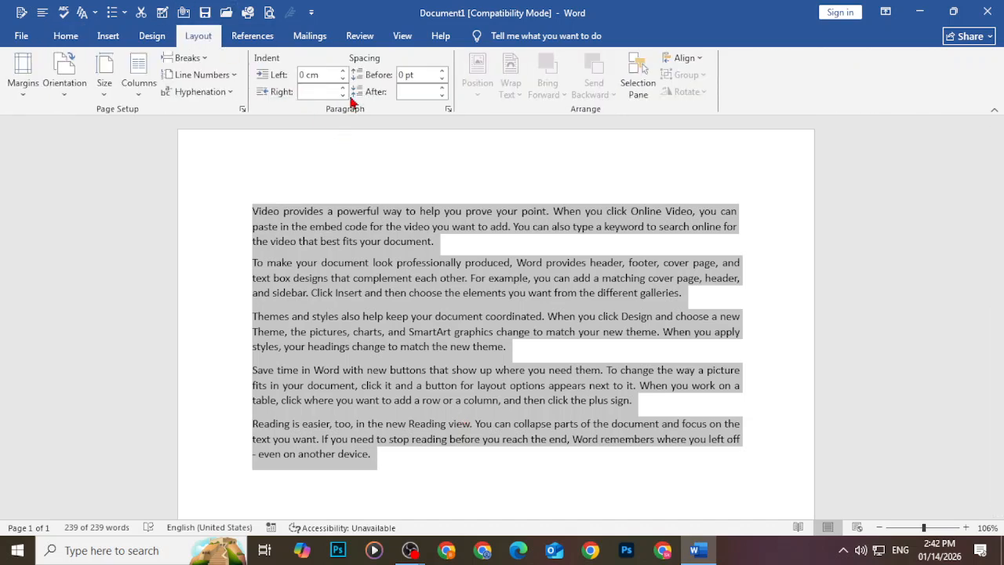
{"action": "left_click", "coordinate": [244, 36]}
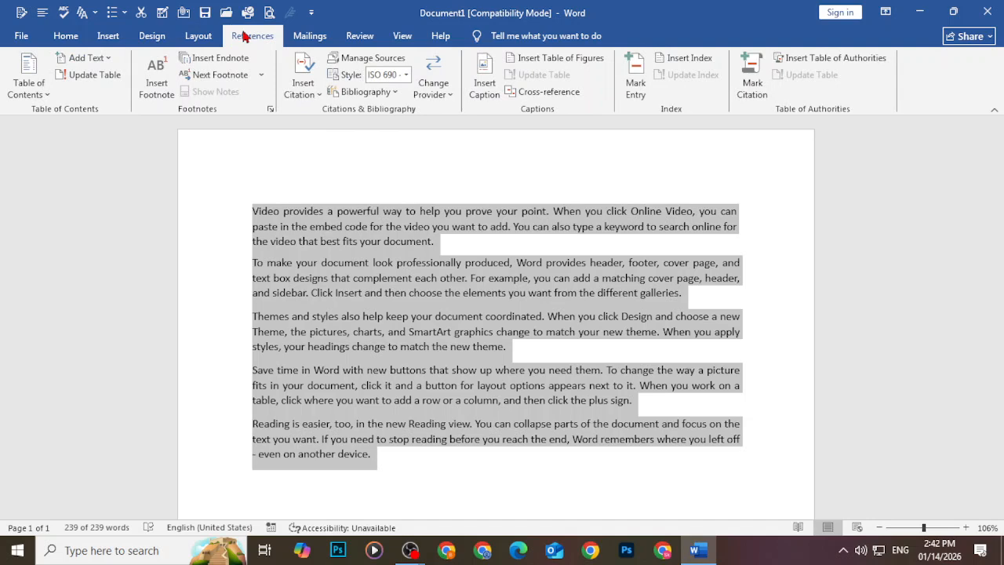
{"action": "left_click", "coordinate": [347, 311]}
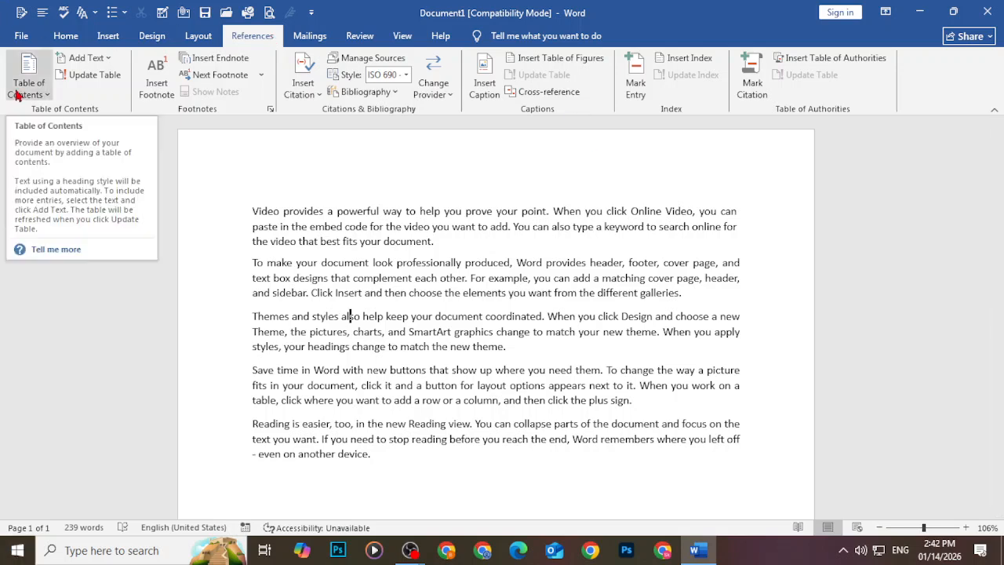
{"action": "left_click", "coordinate": [254, 210]}
Add the line 'Chapter 1 Bio chemistry' above the first paragraph, with an empty line after it
{"action": "key", "text": "Return"}
{"action": "left_click", "coordinate": [263, 211]}
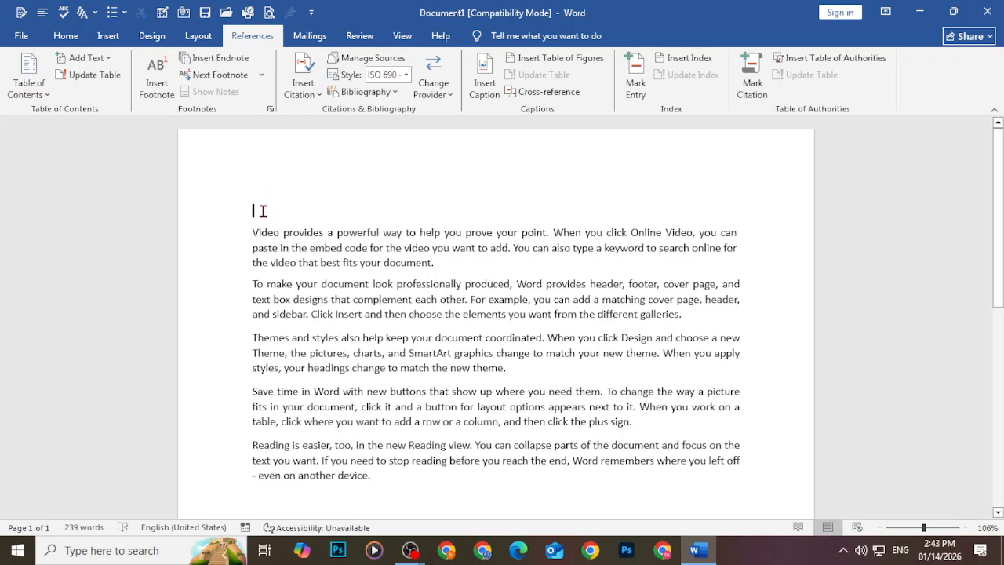
{"action": "type", "text": "v"}
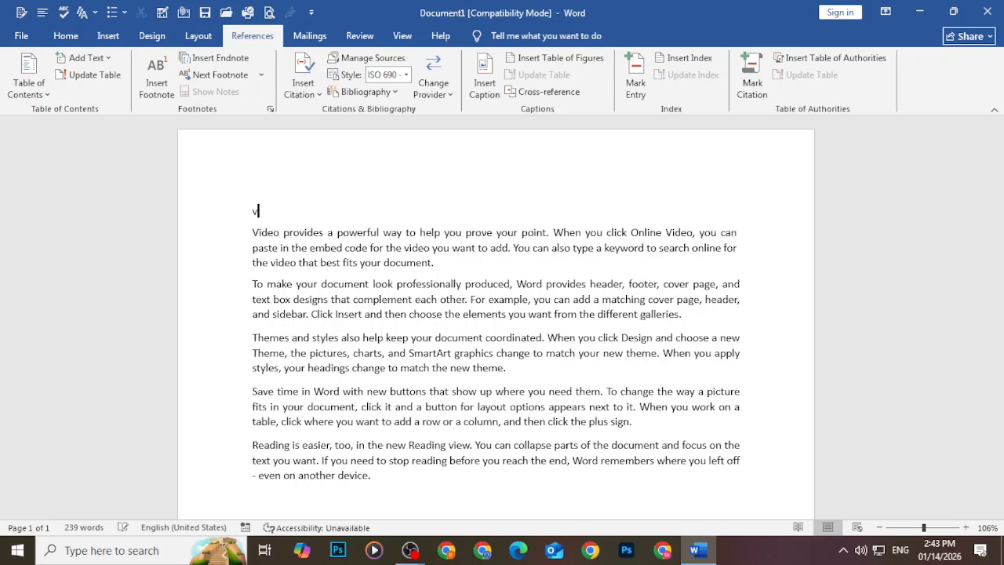
{"action": "key", "text": "BackSpace"}
{"action": "type", "text": "chapter  1"}
{"action": "type", "text": "Bio chemi"}
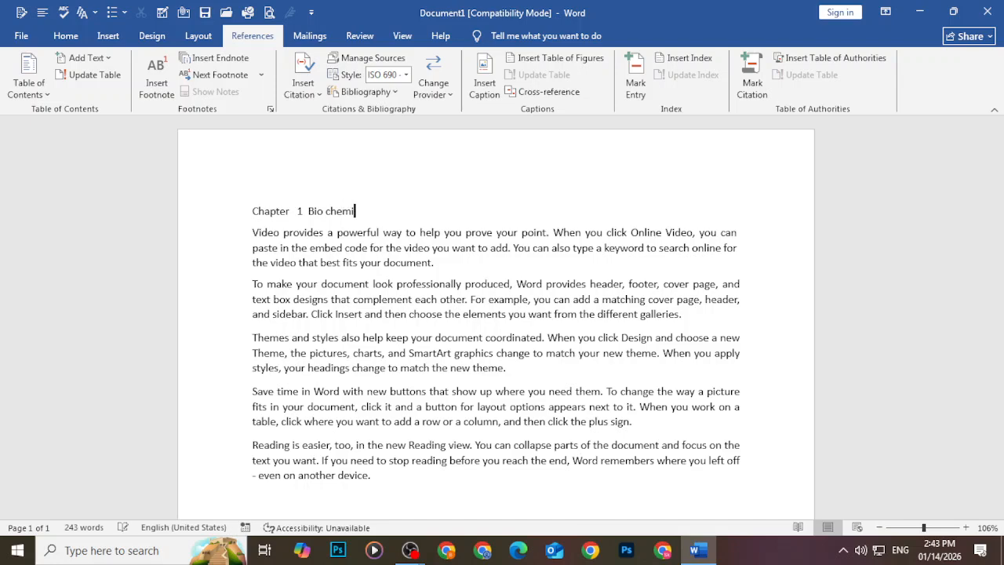
{"action": "type", "text": "stry"}
{"action": "key", "text": "Return"}
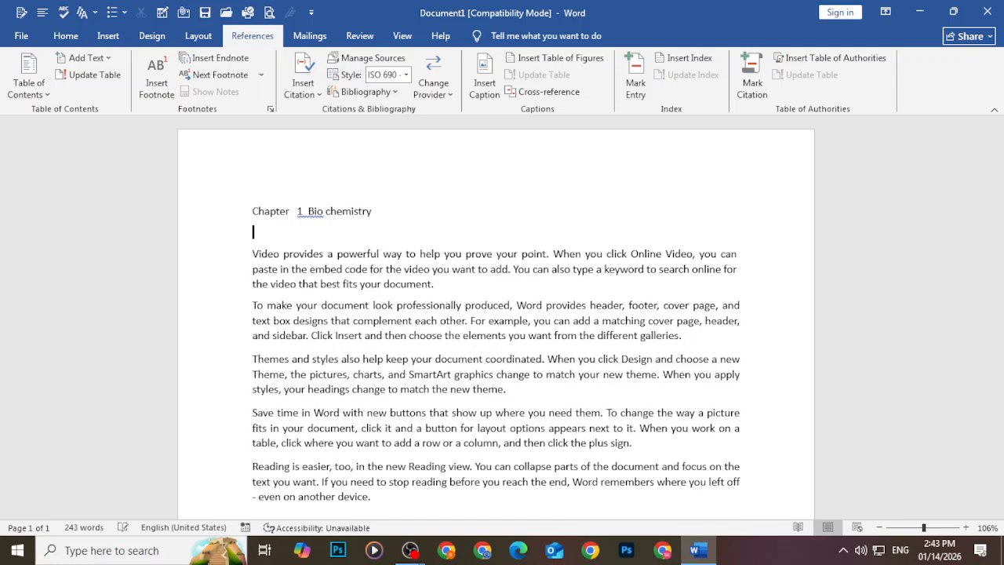
Paste two copies of the paragraphs from 'To make' to the end at the document's end
{"action": "scroll", "coordinate": [511, 385], "scroll_direction": "down", "scroll_amount": 3}
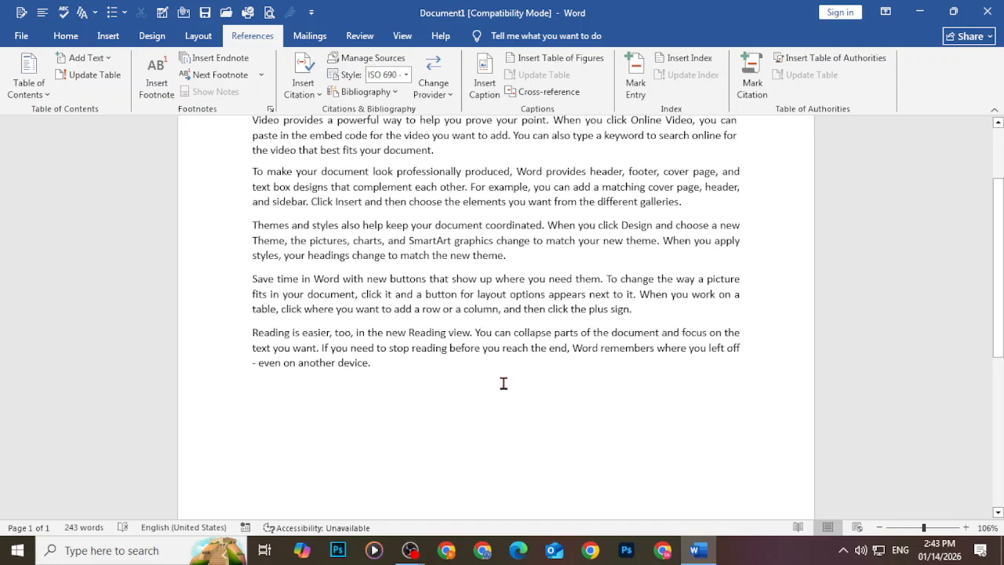
{"action": "left_click_drag", "start_coordinate": [252, 171], "coordinate": [428, 418]}
{"action": "key", "text": "ctrl+c"}
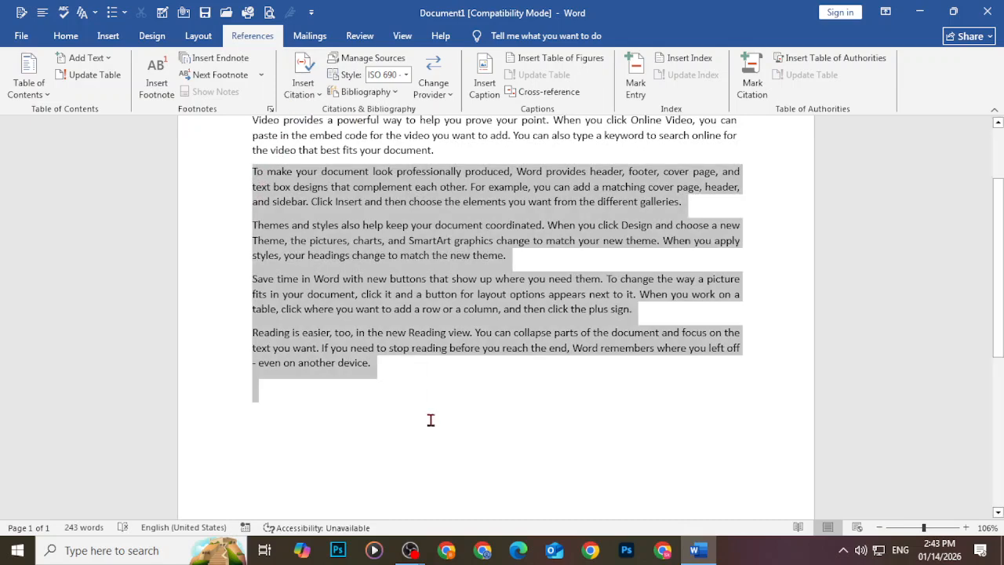
{"action": "scroll", "coordinate": [340, 358], "scroll_direction": "down", "scroll_amount": 4}
{"action": "left_click", "coordinate": [285, 340]}
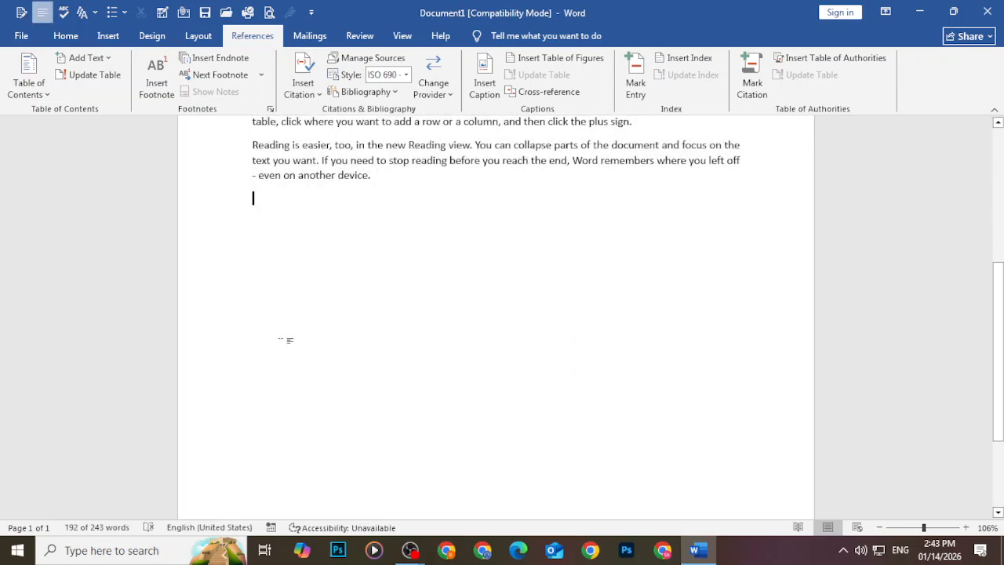
{"action": "key", "text": "ctrl+v"}
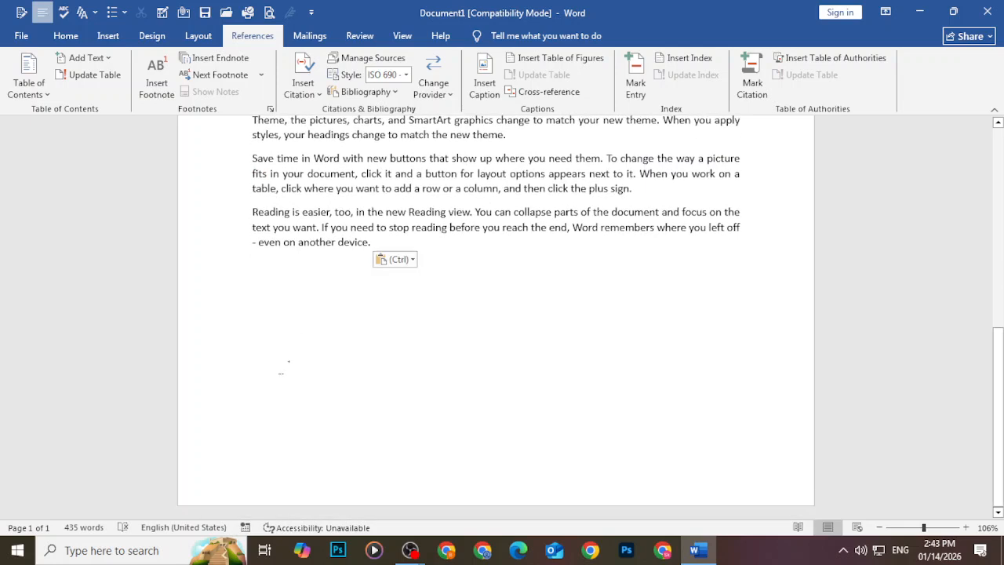
{"action": "key", "text": "Return"}
{"action": "key", "text": "Return"}
{"action": "key", "text": "Return"}
{"action": "key", "text": "Return"}
{"action": "key", "text": "Return"}
{"action": "key", "text": "Return"}
{"action": "key", "text": "Return"}
{"action": "key", "text": "Return"}
{"action": "key", "text": "Return"}
{"action": "key", "text": "Return"}
{"action": "key", "text": "Return"}
{"action": "key", "text": "Return"}
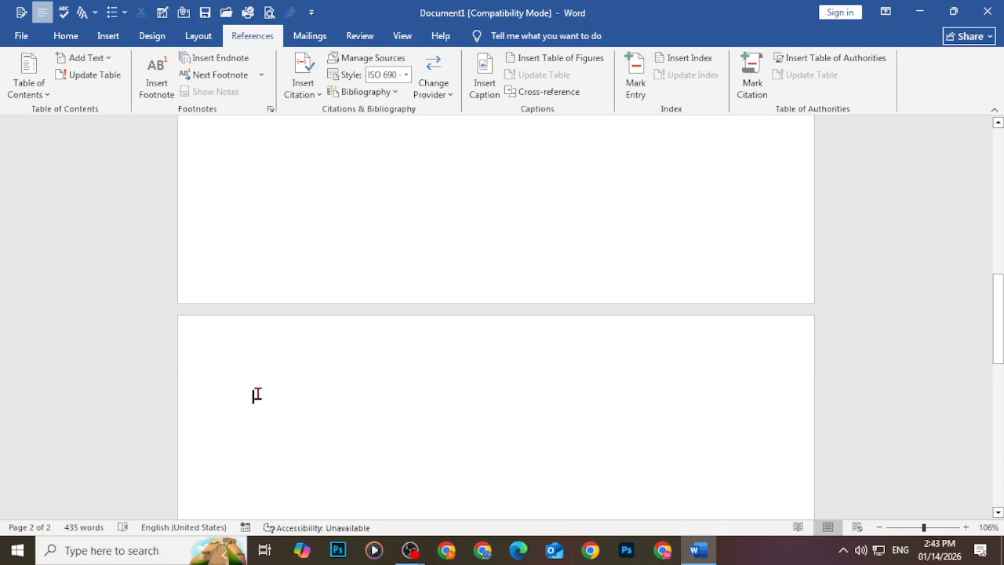
{"action": "key", "text": "ctrl+v"}
Add the heading line 'Chapter 2 science' above the copy on page 2
{"action": "left_click", "coordinate": [250, 255]}
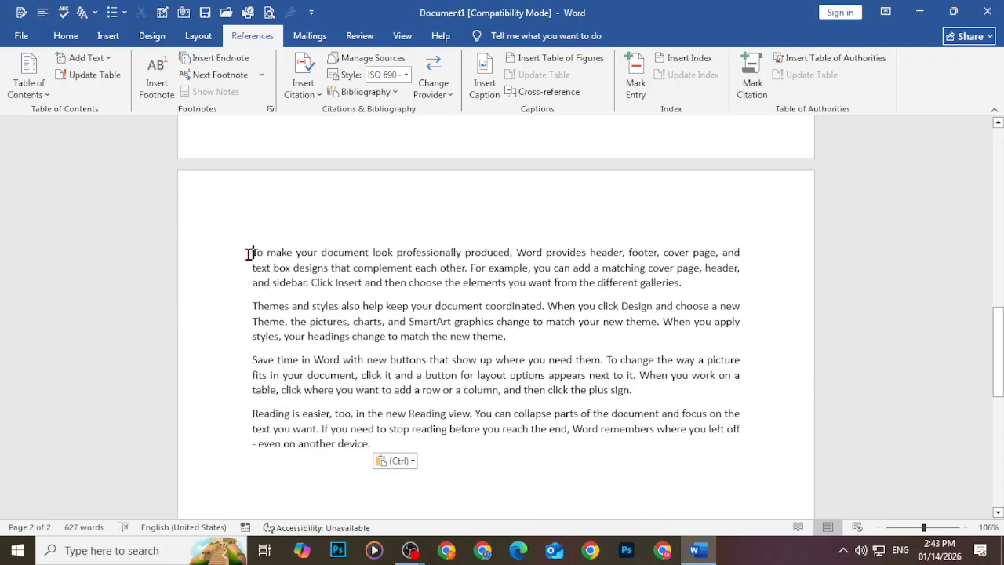
{"action": "key", "text": "Return"}
{"action": "left_click", "coordinate": [259, 253]}
{"action": "type", "text": "c"}
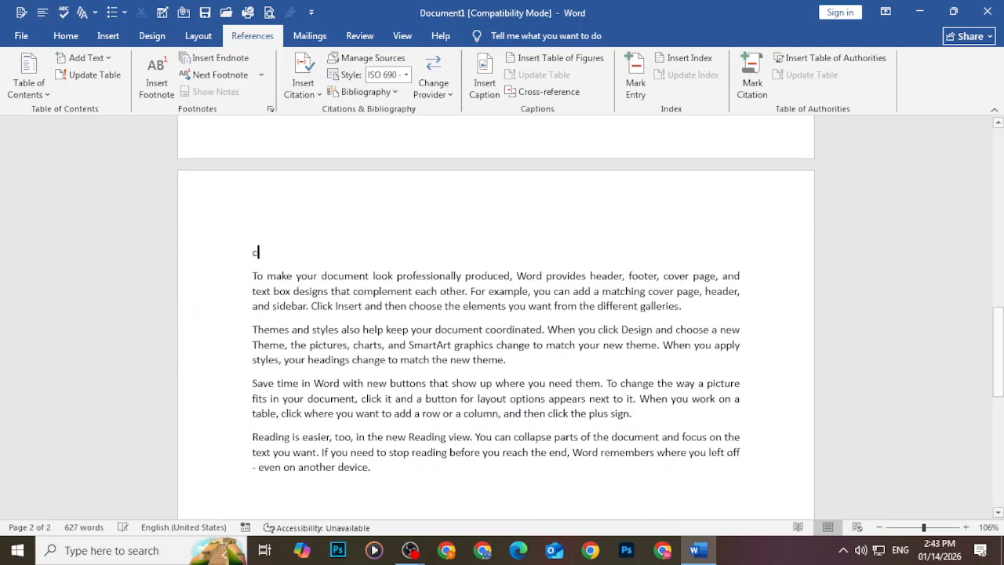
{"action": "type", "text": "hapter 2"}
{"action": "type", "text": "s"}
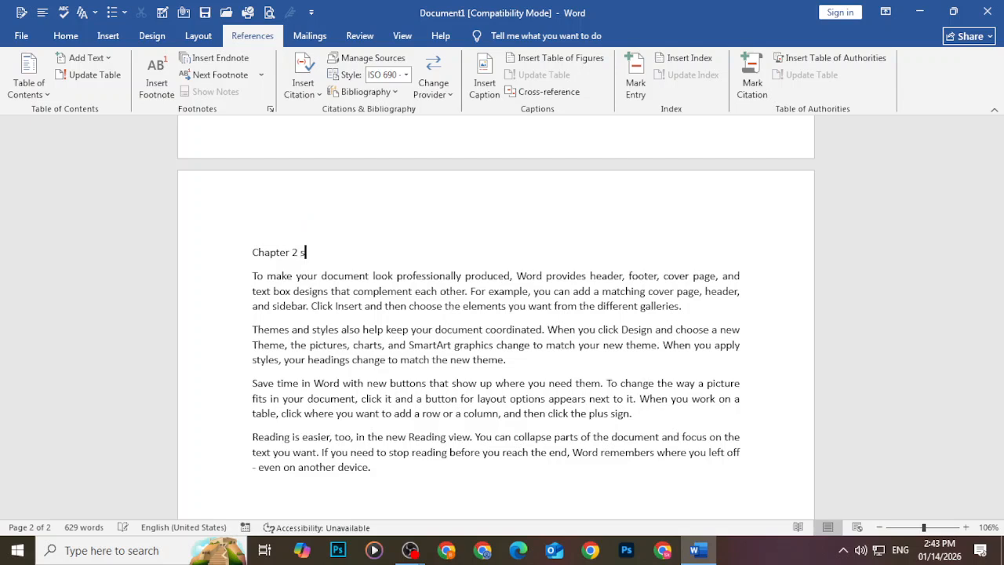
{"action": "type", "text": "cience"}
{"action": "left_click", "coordinate": [300, 252]}
Copy the paragraphs from 'and sidebar' to the end and paste them twice at the end
{"action": "double_click", "coordinate": [327, 257]}
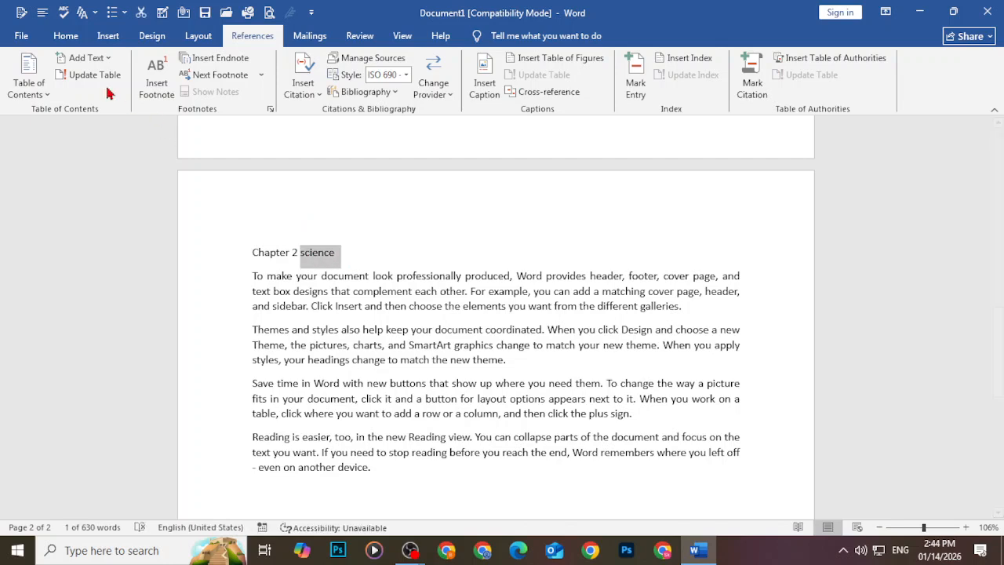
{"action": "scroll", "coordinate": [310, 393], "scroll_direction": "down", "scroll_amount": 2}
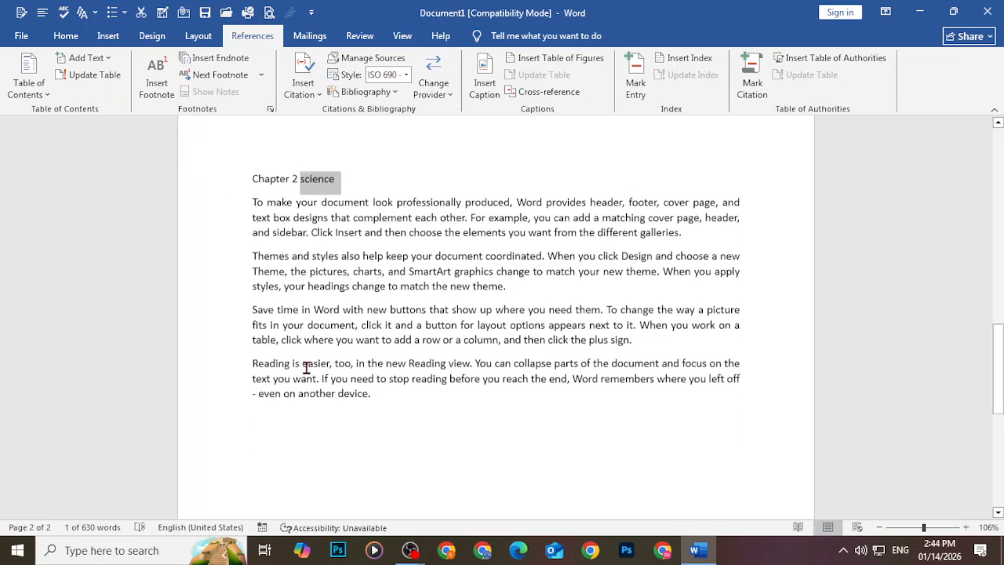
{"action": "left_click", "coordinate": [264, 400]}
{"action": "scroll", "coordinate": [264, 400], "scroll_direction": "down", "scroll_amount": 2}
{"action": "left_click_drag", "start_coordinate": [253, 156], "coordinate": [411, 380]}
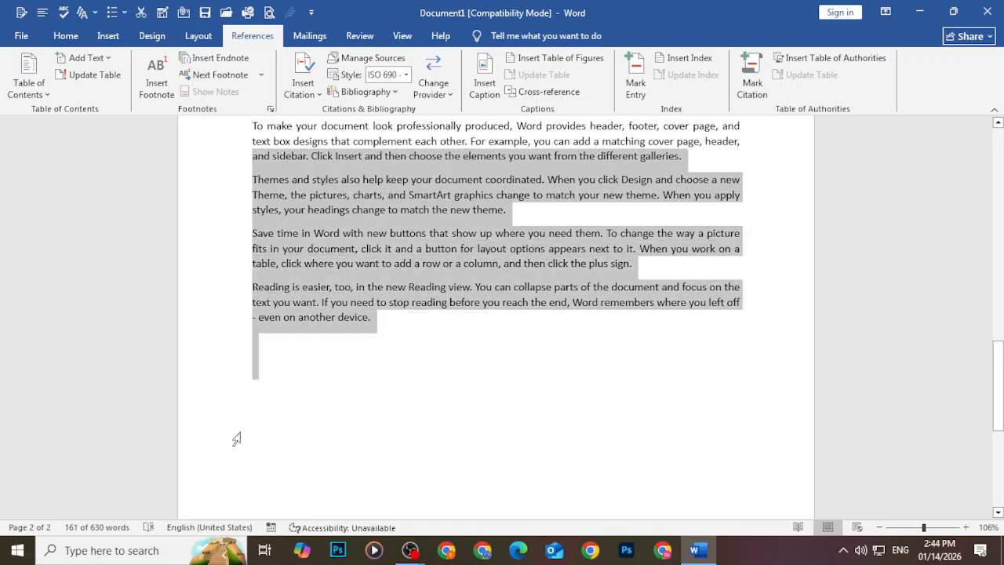
{"action": "key", "text": "ctrl+c"}
{"action": "left_click", "coordinate": [271, 350]}
{"action": "key", "text": "ctrl+v"}
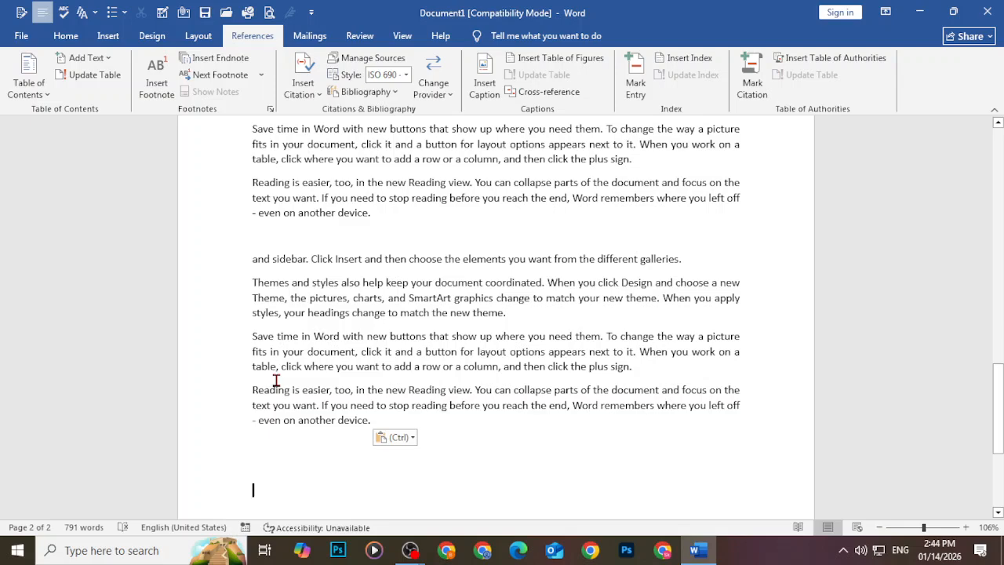
{"action": "scroll", "coordinate": [271, 396], "scroll_direction": "down", "scroll_amount": 3}
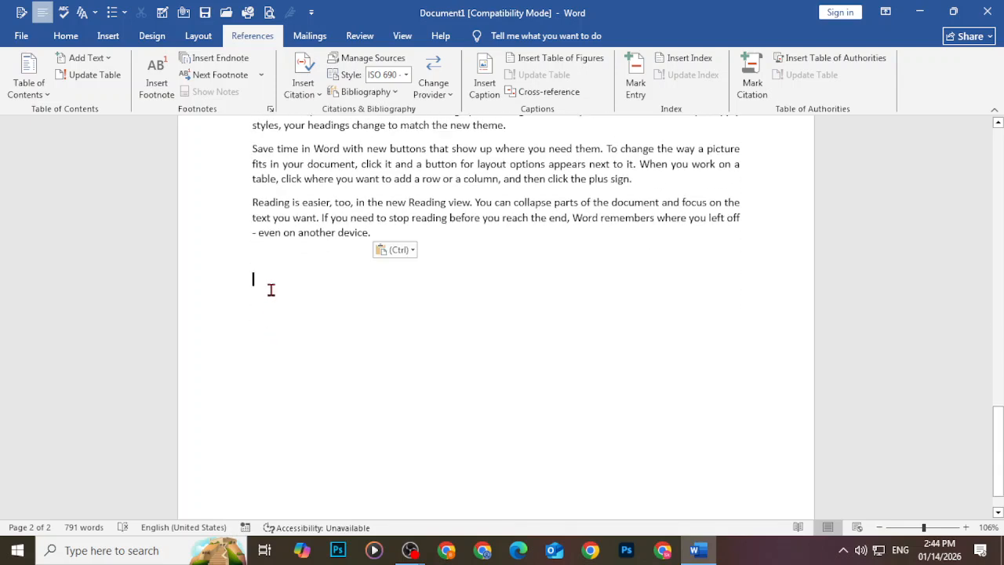
{"action": "key", "text": "ctrl+v"}
Type the heading 'Chapter 3 nargis phhool' on page 3, fixing typos along the way
{"action": "left_click", "coordinate": [268, 480]}
{"action": "type", "text": "chapter"}
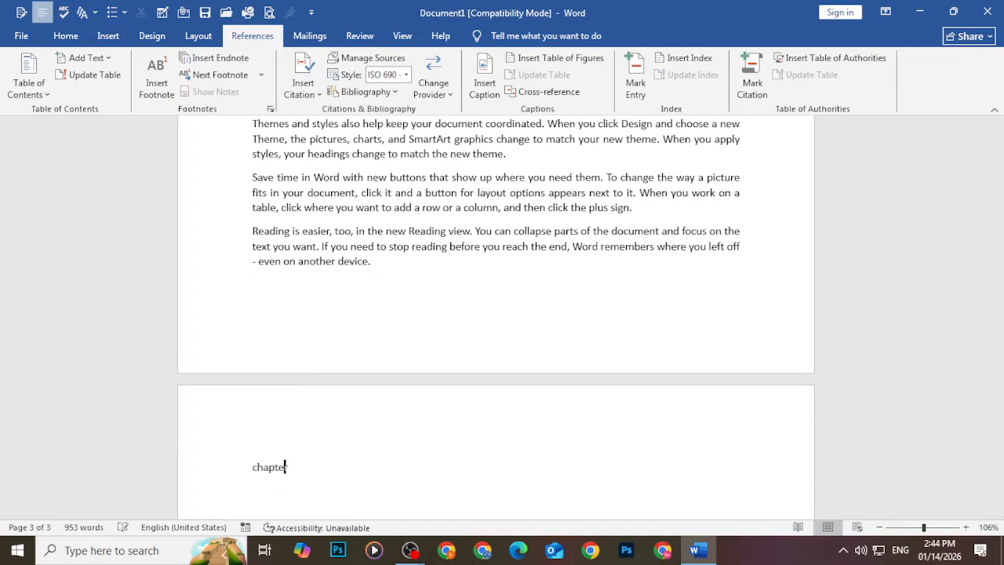
{"action": "type", "text": "3"}
{"action": "key", "text": "BackSpace"}
{"action": "type", "text": "3"}
{"action": "type", "text": "nargis kphool"}
{"action": "key", "text": "Left"}
{"action": "key", "text": "Left"}
{"action": "key", "text": "Left"}
{"action": "key", "text": "Left"}
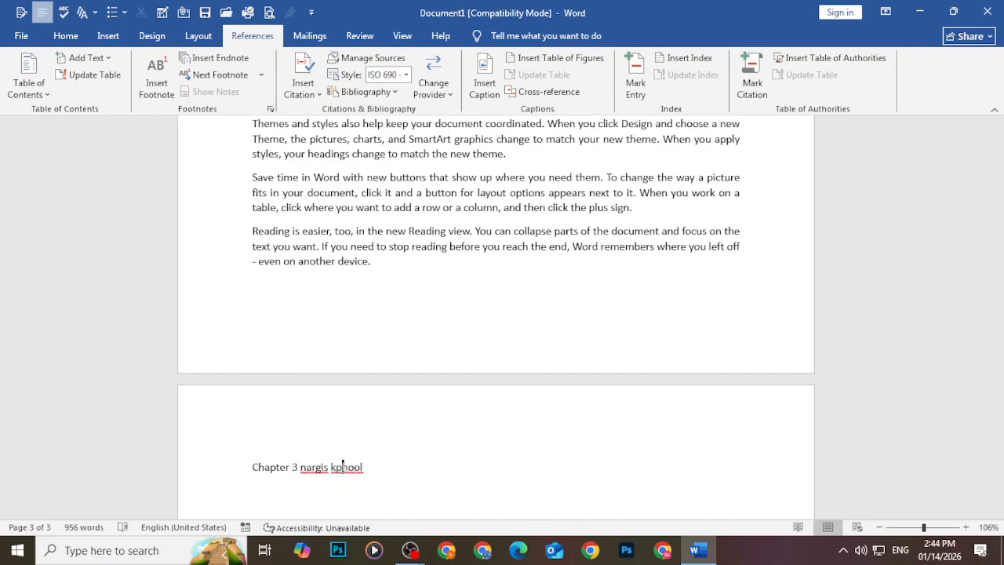
{"action": "key", "text": "BackSpace"}
{"action": "key", "text": "BackSpace"}
{"action": "type", "text": "sc"}
{"action": "scroll", "coordinate": [331, 464], "scroll_direction": "up", "scroll_amount": 2}
{"action": "scroll", "coordinate": [283, 442], "scroll_direction": "down", "scroll_amount": 3}
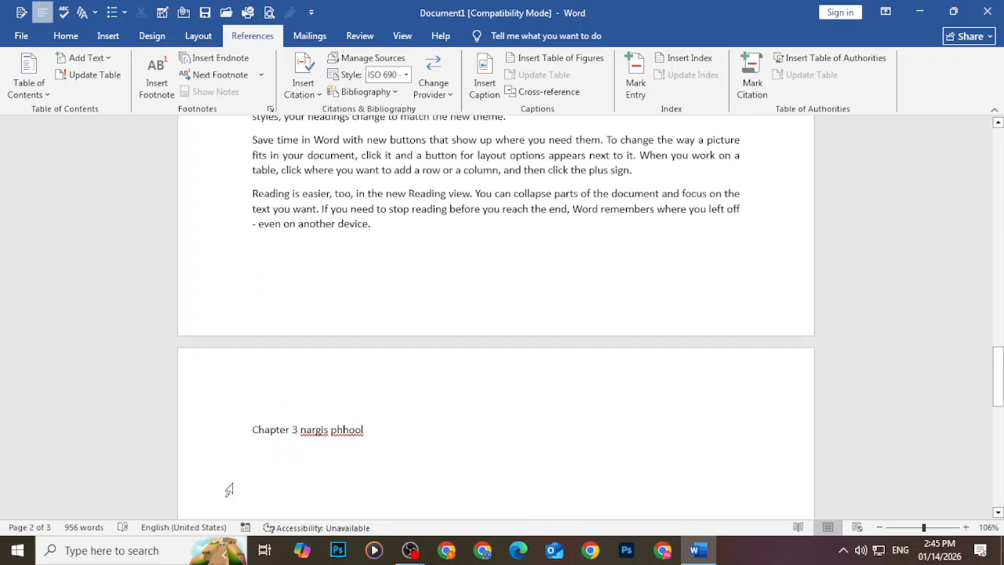
{"action": "left_click", "coordinate": [229, 484]}
{"action": "scroll", "coordinate": [397, 384], "scroll_direction": "up", "scroll_amount": 11}
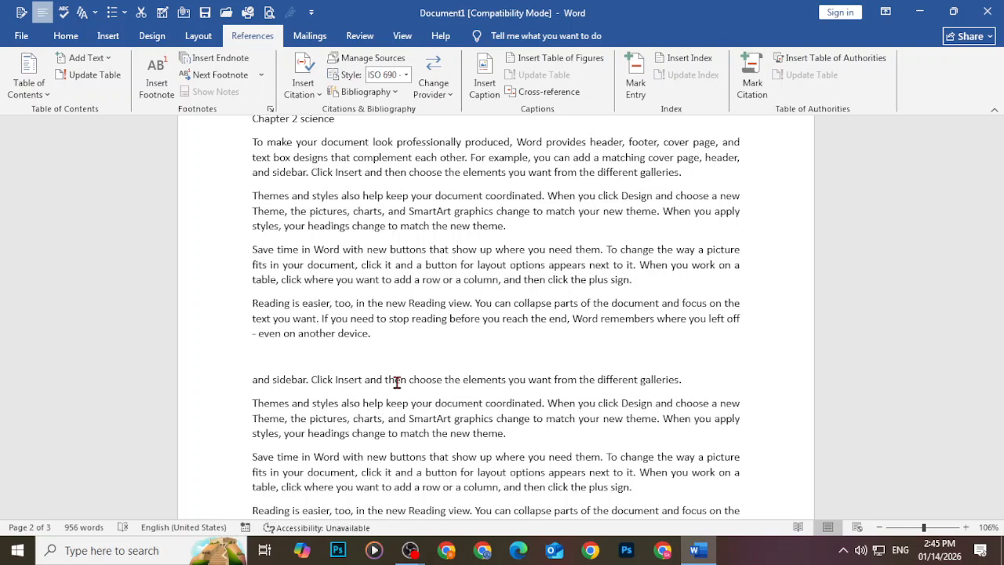
{"action": "scroll", "coordinate": [397, 382], "scroll_direction": "up", "scroll_amount": 6}
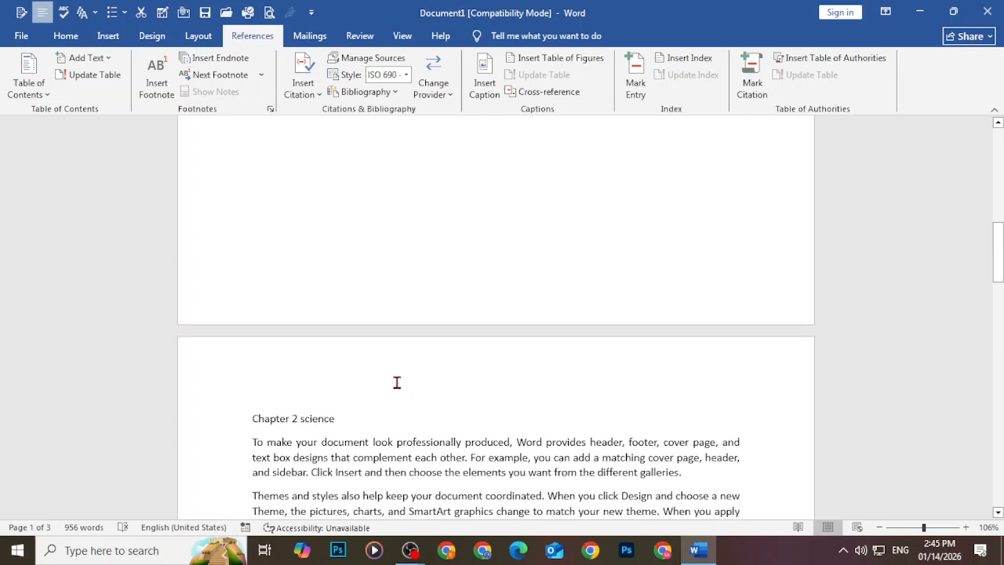
{"action": "scroll", "coordinate": [397, 382], "scroll_direction": "up", "scroll_amount": 14}
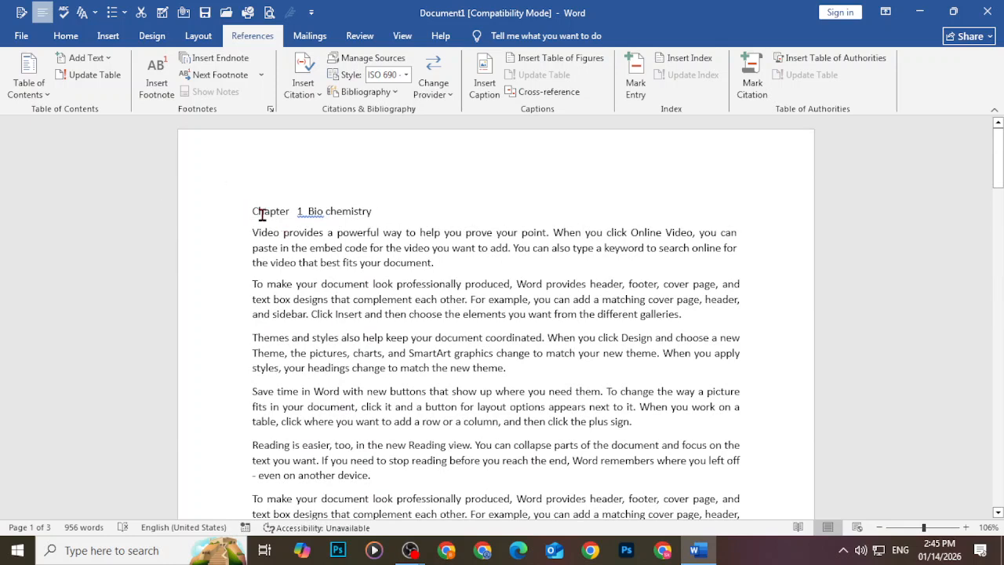
Make 'Chapter 1 Bio chemistry' a Level 1 contents entry
{"action": "left_click_drag", "start_coordinate": [254, 212], "coordinate": [372, 219]}
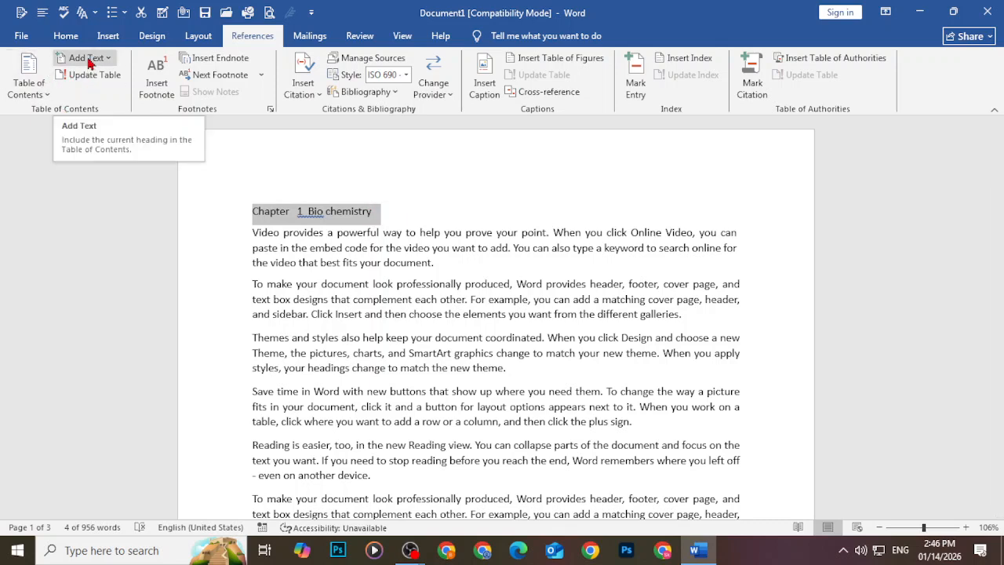
{"action": "left_click", "coordinate": [88, 59]}
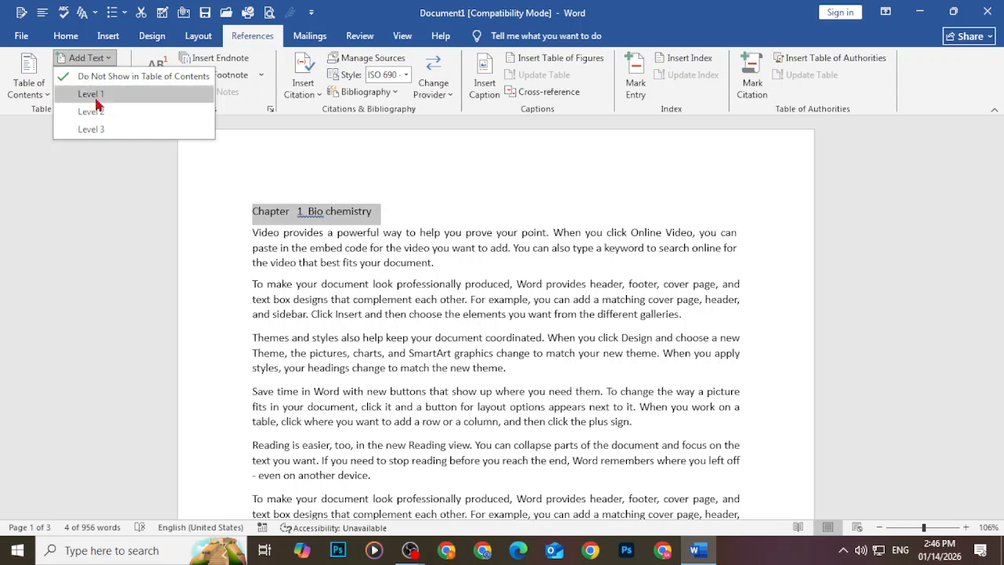
{"action": "left_click", "coordinate": [91, 94]}
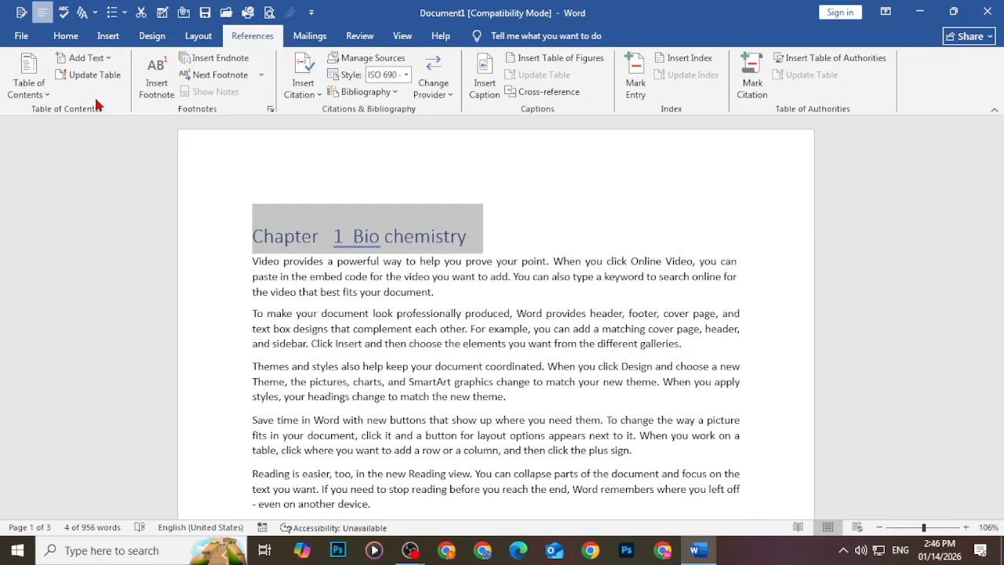
Make 'Chapter 2 science' and 'Chapter 3 nargis phhool' Level 1 contents entries too
{"action": "scroll", "coordinate": [307, 364], "scroll_direction": "down", "scroll_amount": 8}
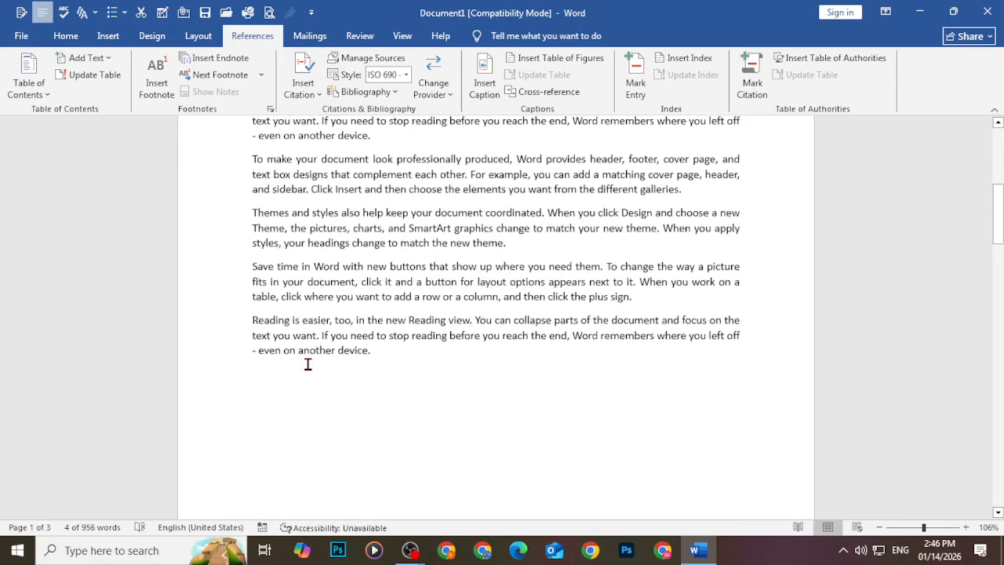
{"action": "scroll", "coordinate": [310, 357], "scroll_direction": "down", "scroll_amount": 6}
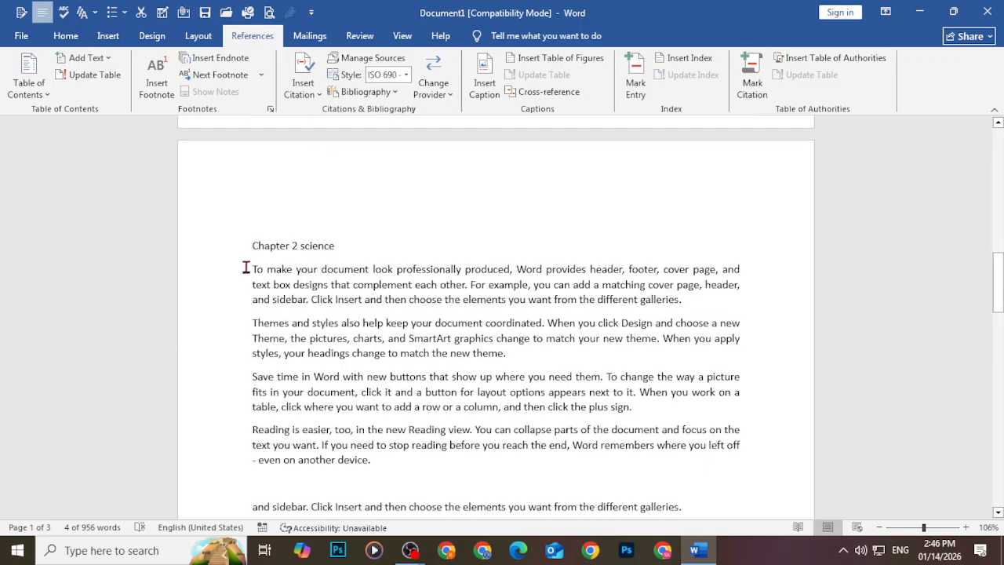
{"action": "left_click_drag", "start_coordinate": [251, 248], "coordinate": [335, 251]}
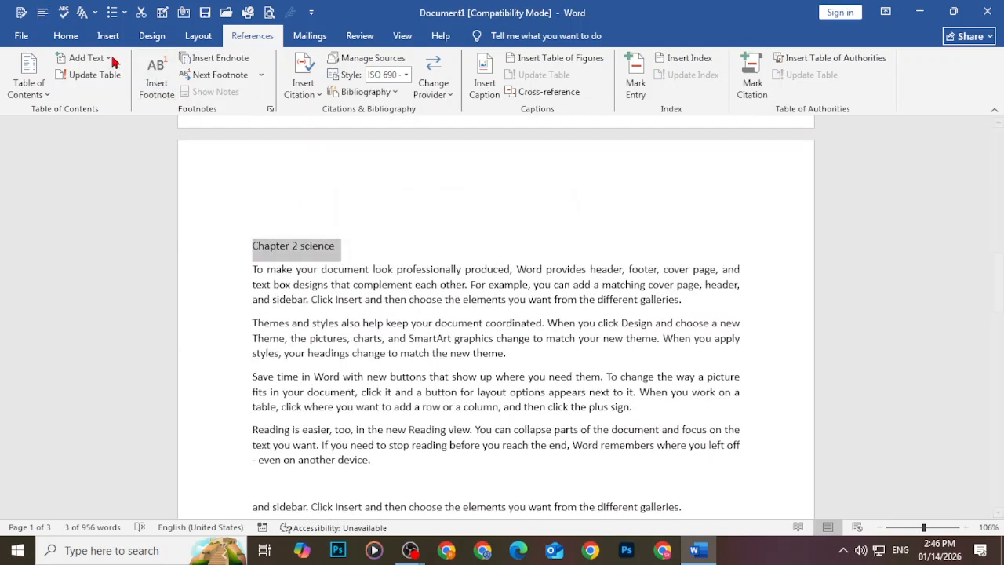
{"action": "left_click", "coordinate": [87, 59]}
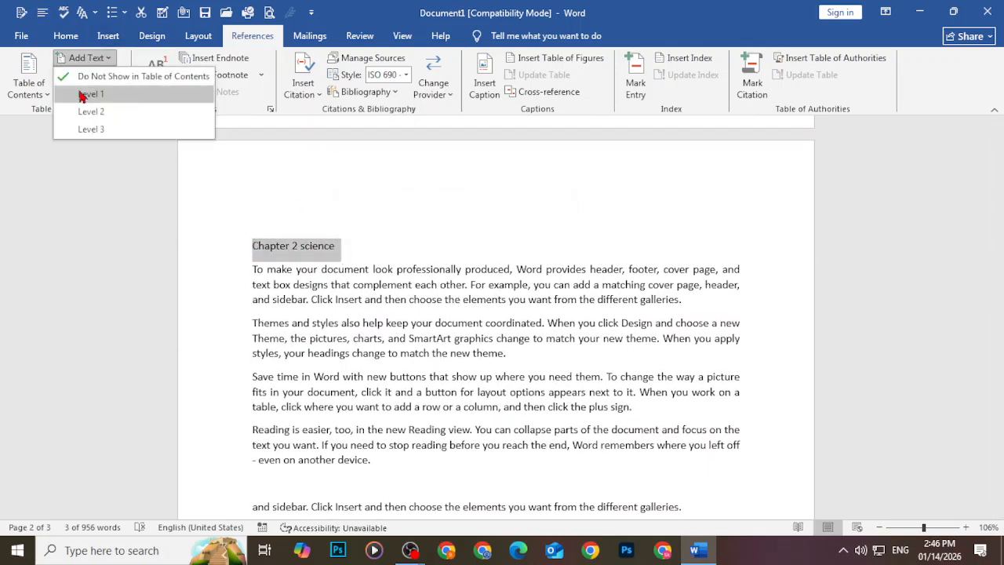
{"action": "left_click", "coordinate": [81, 95]}
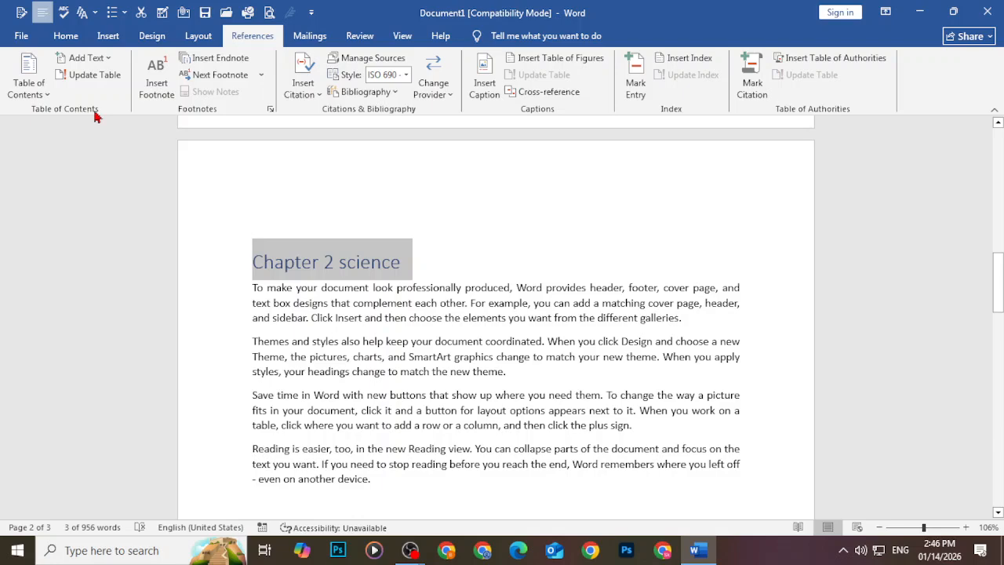
{"action": "scroll", "coordinate": [325, 306], "scroll_direction": "down", "scroll_amount": 7}
{"action": "scroll", "coordinate": [325, 312], "scroll_direction": "down", "scroll_amount": 10}
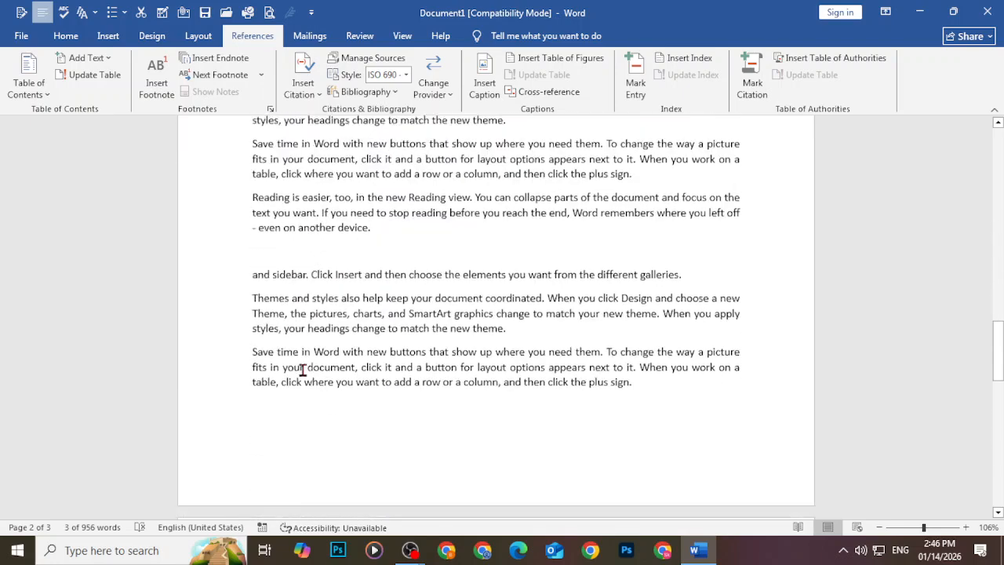
{"action": "left_click_drag", "start_coordinate": [256, 318], "coordinate": [365, 318]}
{"action": "left_click", "coordinate": [86, 57]}
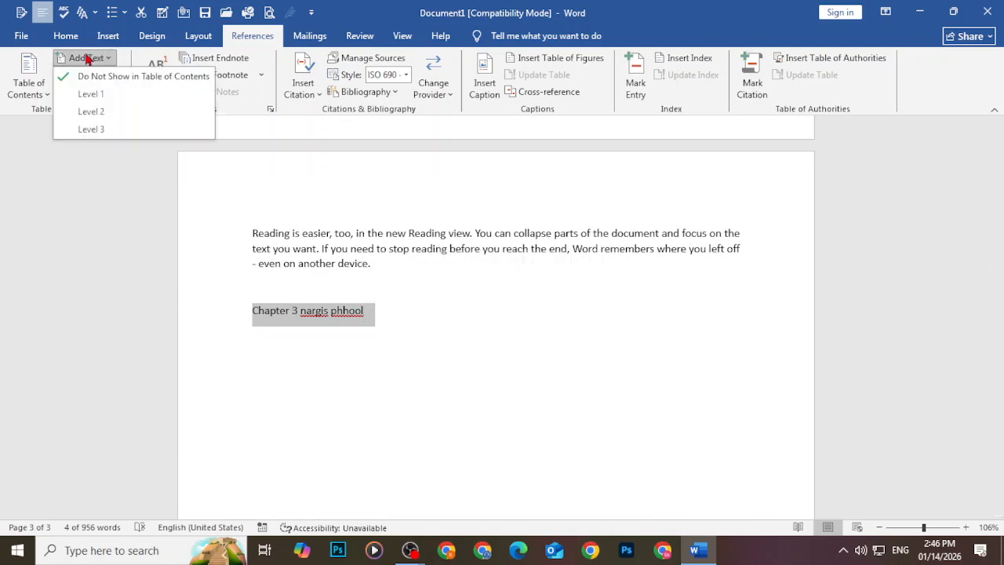
{"action": "left_click", "coordinate": [91, 94]}
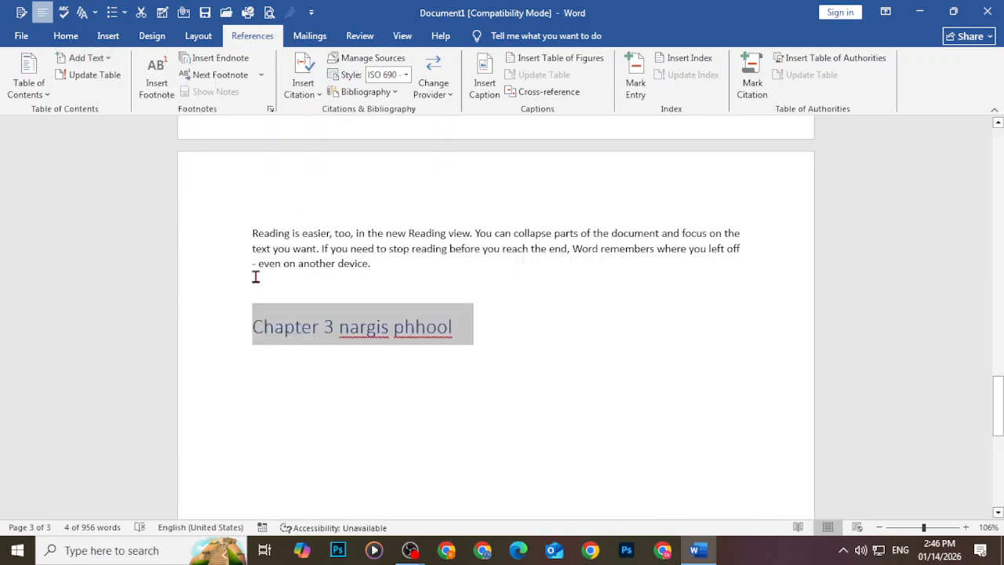
{"action": "scroll", "coordinate": [419, 414], "scroll_direction": "up", "scroll_amount": 15}
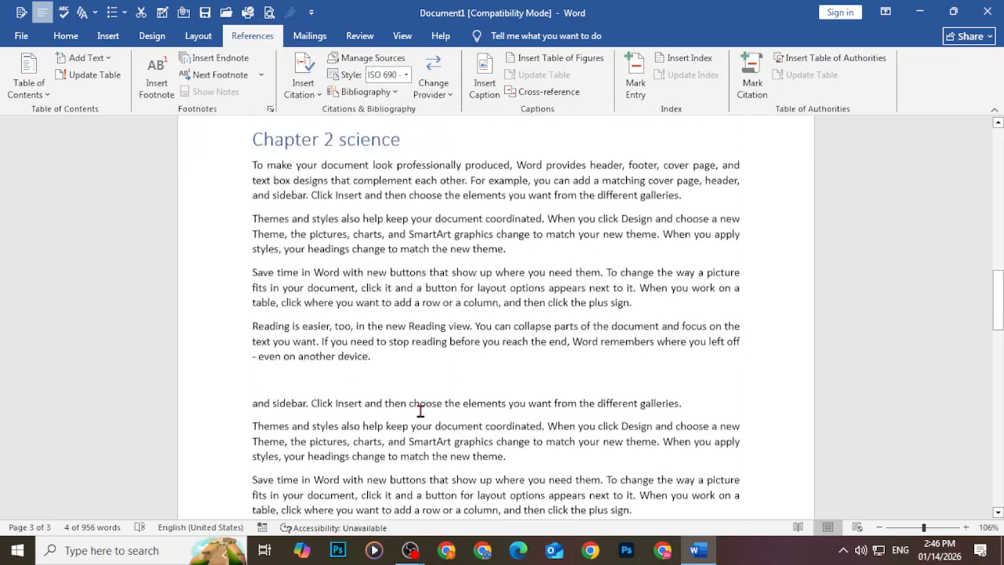
Add blank lines before 'Chapter 1 Bio chemistry' until it starts page 2, leaving page 1 empty
{"action": "scroll", "coordinate": [420, 411], "scroll_direction": "up", "scroll_amount": 6}
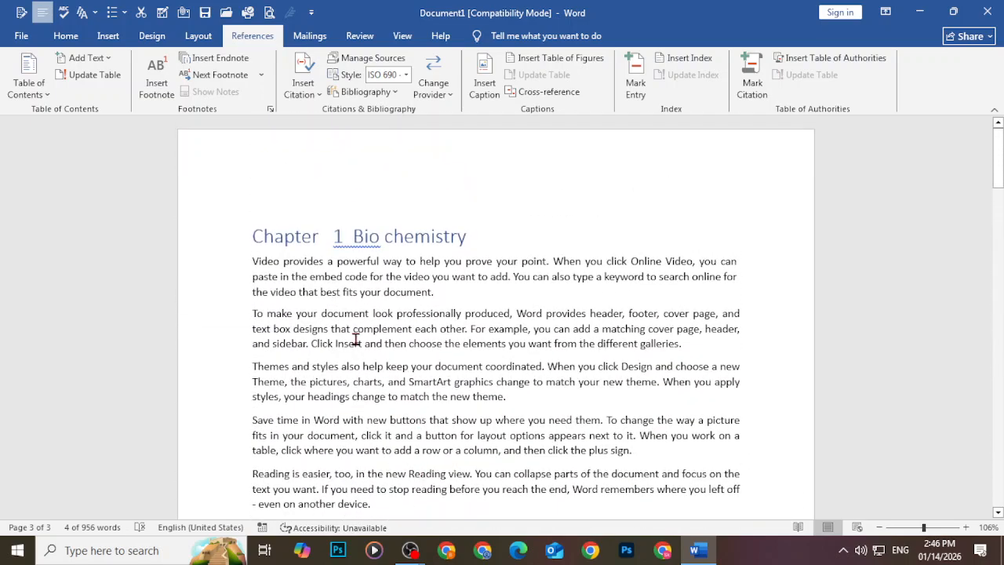
{"action": "left_click", "coordinate": [232, 239]}
{"action": "left_click", "coordinate": [254, 247]}
{"action": "key", "text": "Return"}
{"action": "key", "text": "Return"}
{"action": "key", "text": "Return"}
{"action": "key", "text": "Return"}
{"action": "key", "text": "Return"}
{"action": "key", "text": "Return"}
{"action": "key", "text": "Return"}
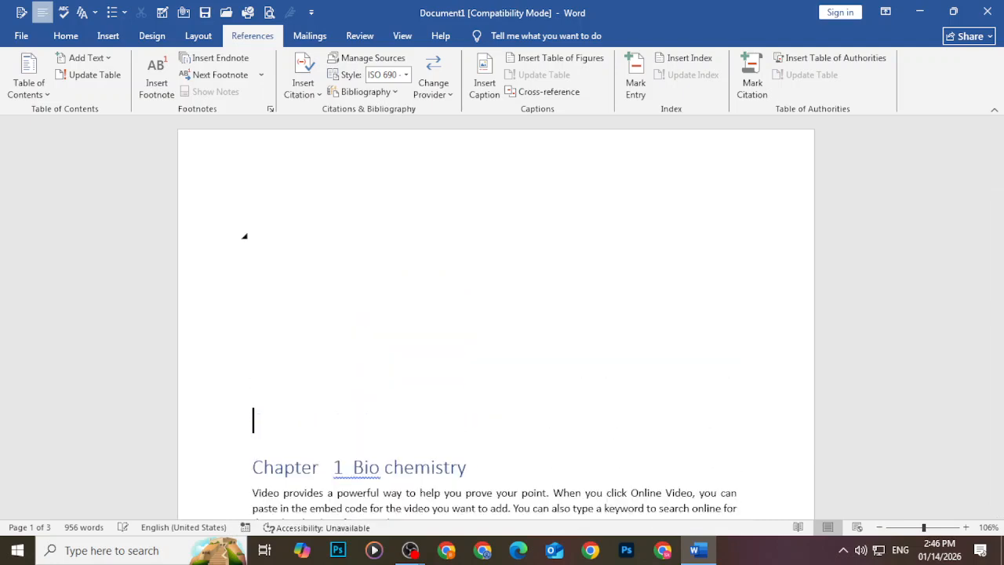
{"action": "key", "text": "Return"}
{"action": "key", "text": "Return"}
{"action": "key", "text": "Return"}
{"action": "key", "text": "Return"}
{"action": "key", "text": "Return"}
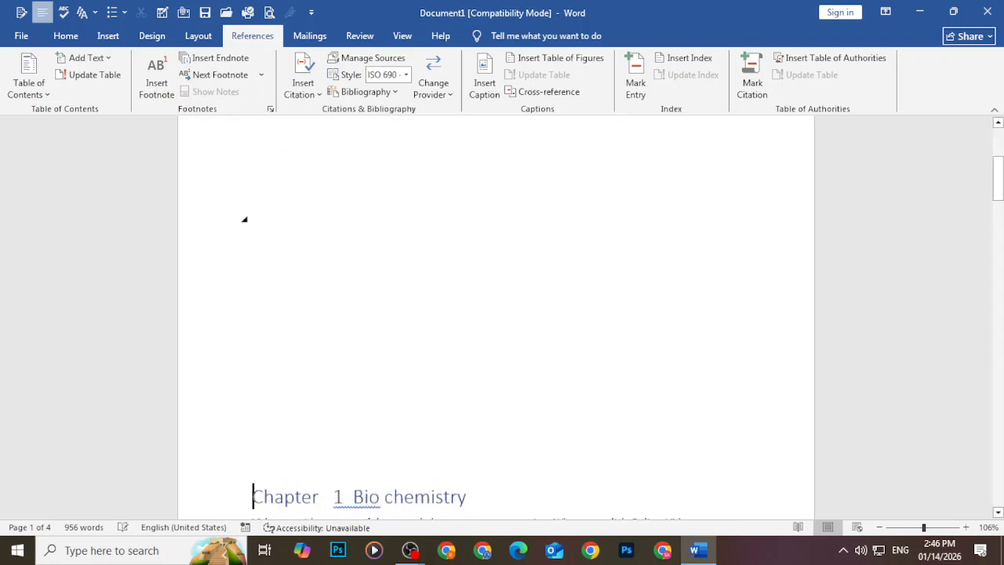
{"action": "key", "text": "Return"}
{"action": "key", "text": "Return"}
{"action": "scroll", "coordinate": [304, 248], "scroll_direction": "up", "scroll_amount": 1}
{"action": "left_click", "coordinate": [304, 248]}
{"action": "key", "text": "BackSpace"}
{"action": "key", "text": "BackSpace"}
{"action": "key", "text": "BackSpace"}
{"action": "key", "text": "BackSpace"}
{"action": "key", "text": "BackSpace"}
{"action": "key", "text": "BackSpace"}
{"action": "key", "text": "BackSpace"}
{"action": "key", "text": "BackSpace"}
{"action": "key", "text": "BackSpace"}
{"action": "key", "text": "BackSpace"}
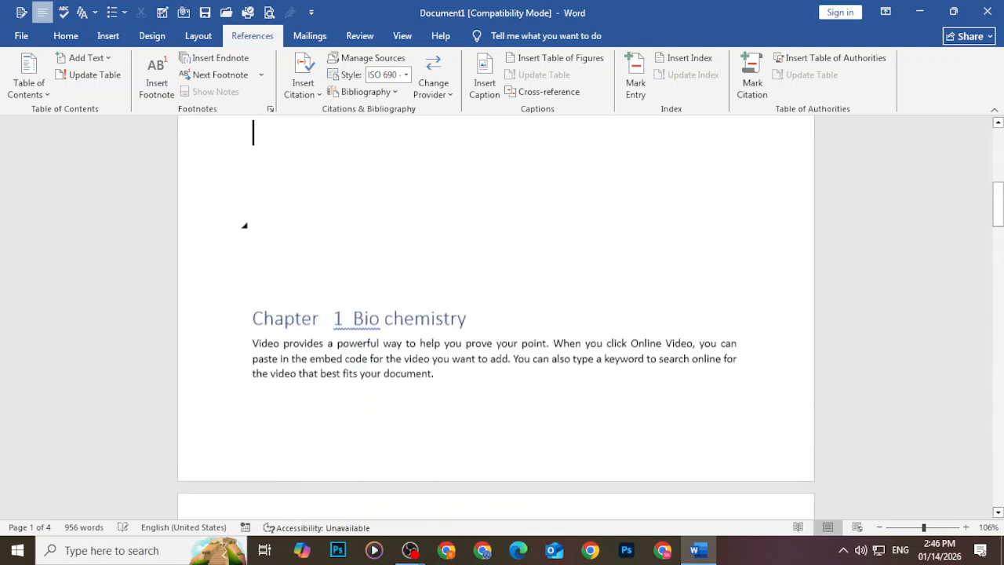
{"action": "key", "text": "Return"}
{"action": "scroll", "coordinate": [301, 273], "scroll_direction": "up", "scroll_amount": 8}
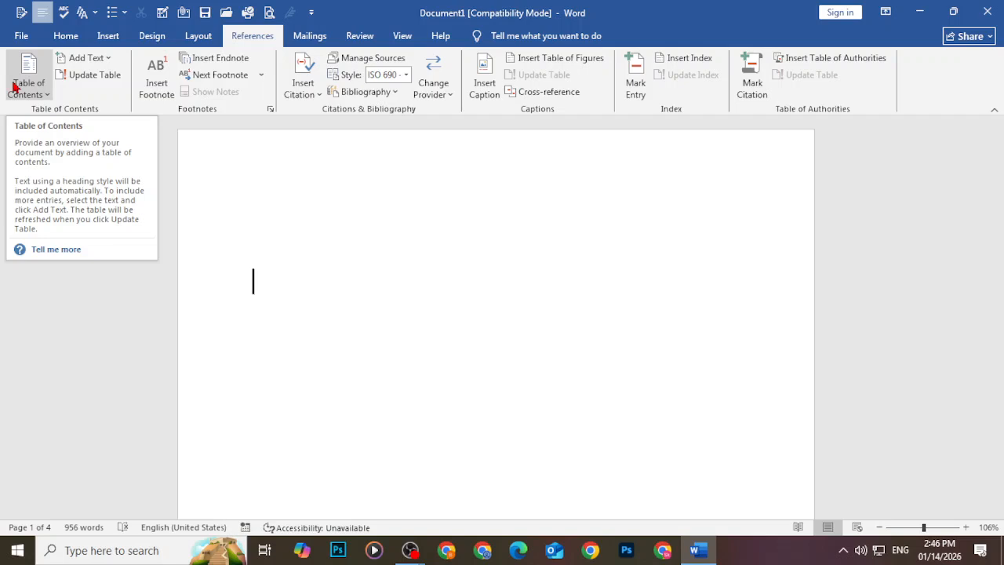
Insert Automatic Table 1 on the blank first page, listing the three chapters on pages 2–4
{"action": "left_click", "coordinate": [12, 82]}
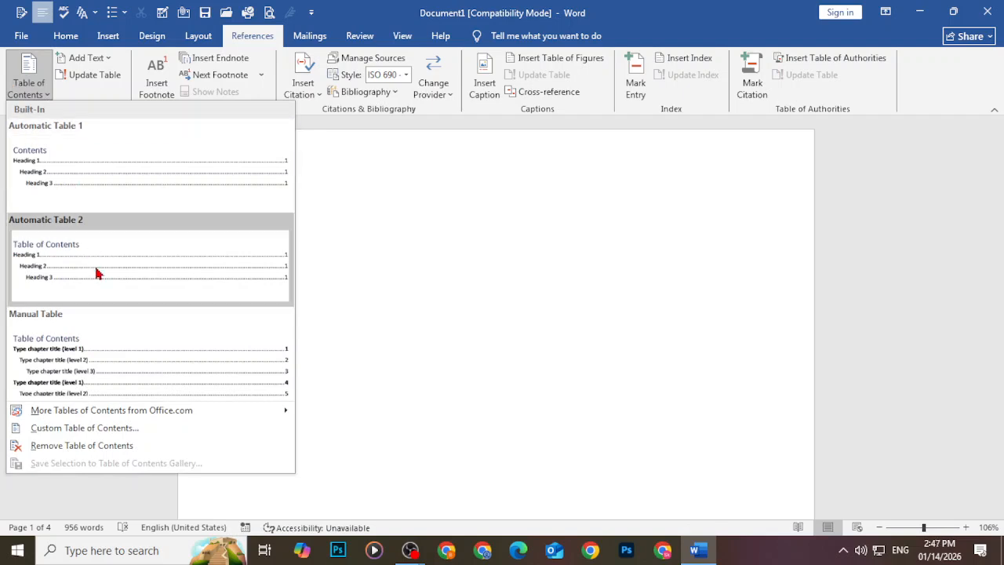
{"action": "left_click", "coordinate": [96, 195]}
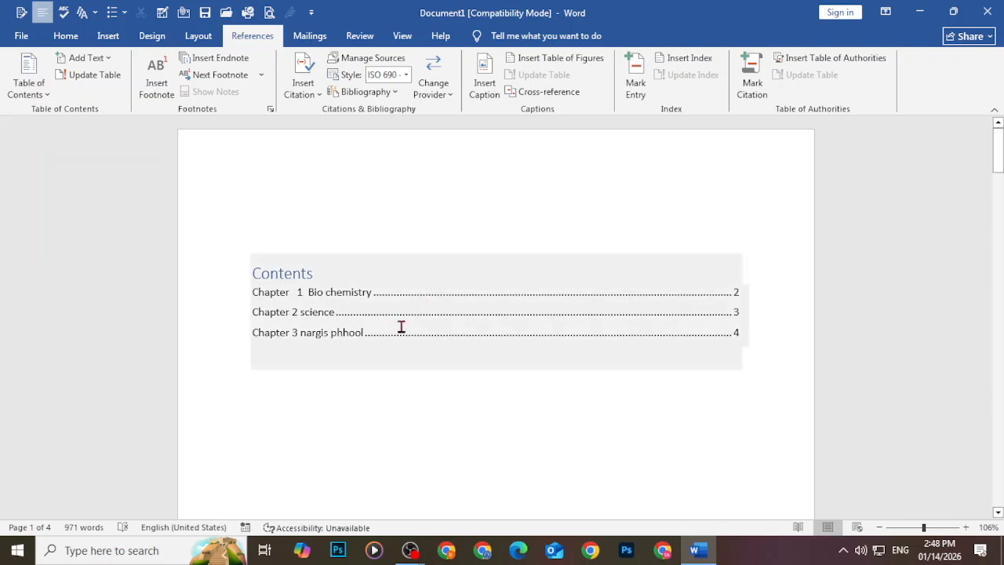
{"action": "left_click", "coordinate": [401, 328]}
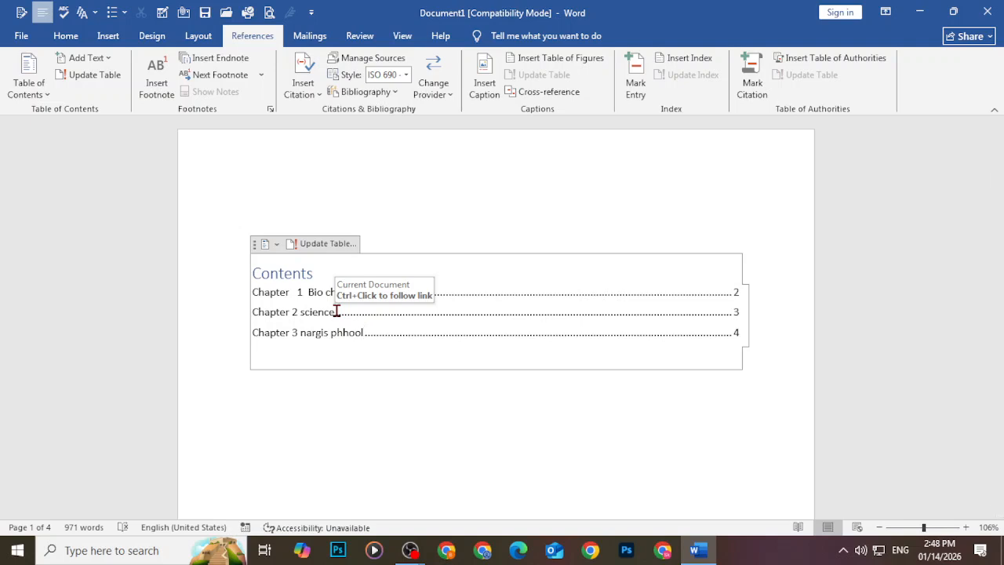
Start a new last page with the line 'chapter 5 electronics'
{"action": "scroll", "coordinate": [337, 311], "scroll_direction": "down", "scroll_amount": 6}
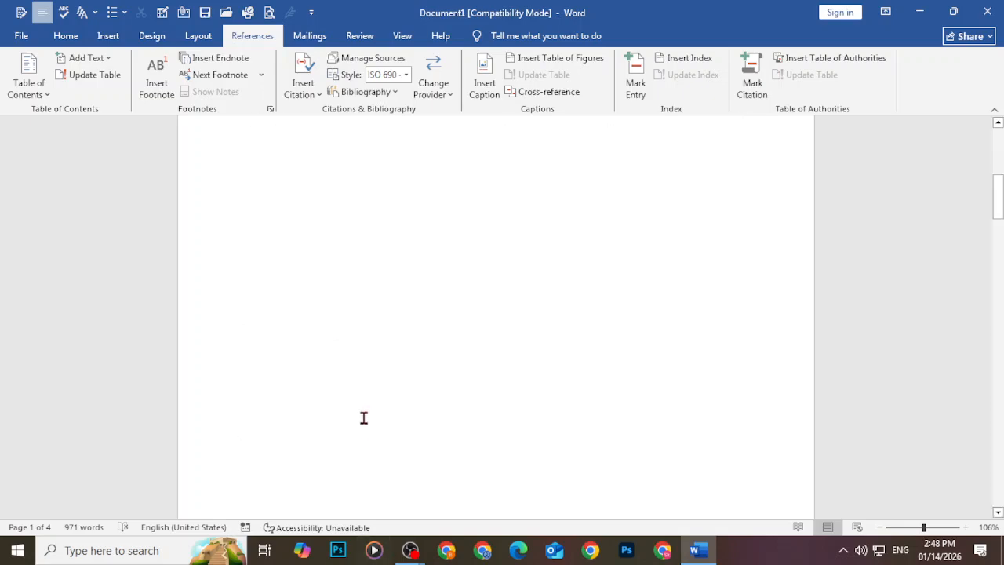
{"action": "left_click_drag", "start_coordinate": [999, 225], "coordinate": [997, 494]}
{"action": "left_click", "coordinate": [240, 248]}
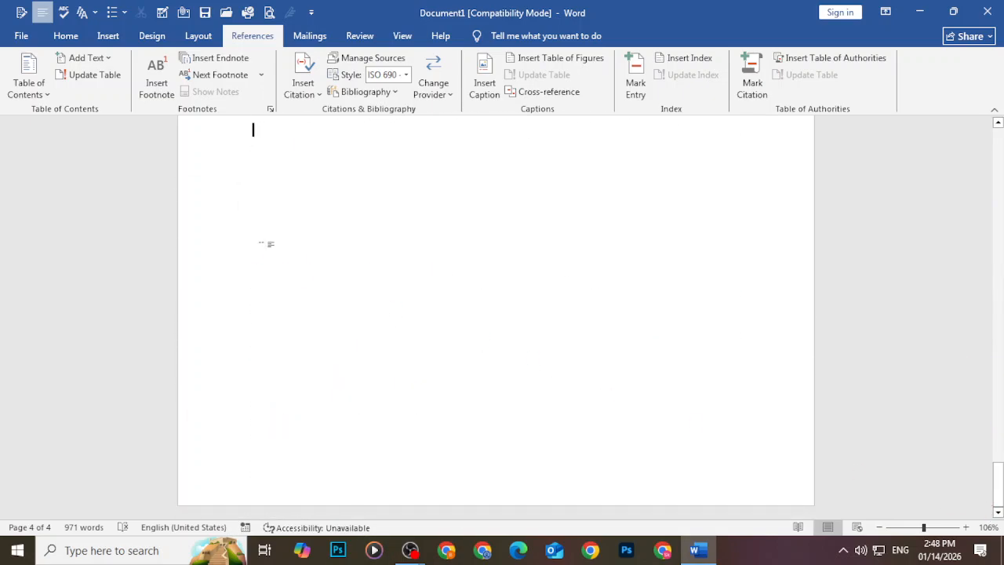
{"action": "key", "text": "Return"}
{"action": "key", "text": "Return"}
{"action": "key", "text": "Return"}
{"action": "key", "text": "Return"}
{"action": "key", "text": "Return"}
{"action": "key", "text": "Return"}
{"action": "key", "text": "Return"}
{"action": "key", "text": "Return"}
{"action": "key", "text": "Return"}
{"action": "key", "text": "Return"}
{"action": "key", "text": "Return"}
{"action": "key", "text": "Return"}
{"action": "key", "text": "Return"}
{"action": "key", "text": "Return"}
{"action": "key", "text": "Return"}
{"action": "key", "text": "Return"}
{"action": "key", "text": "Return"}
{"action": "key", "text": "Return"}
{"action": "key", "text": "Return"}
{"action": "key", "text": "Return"}
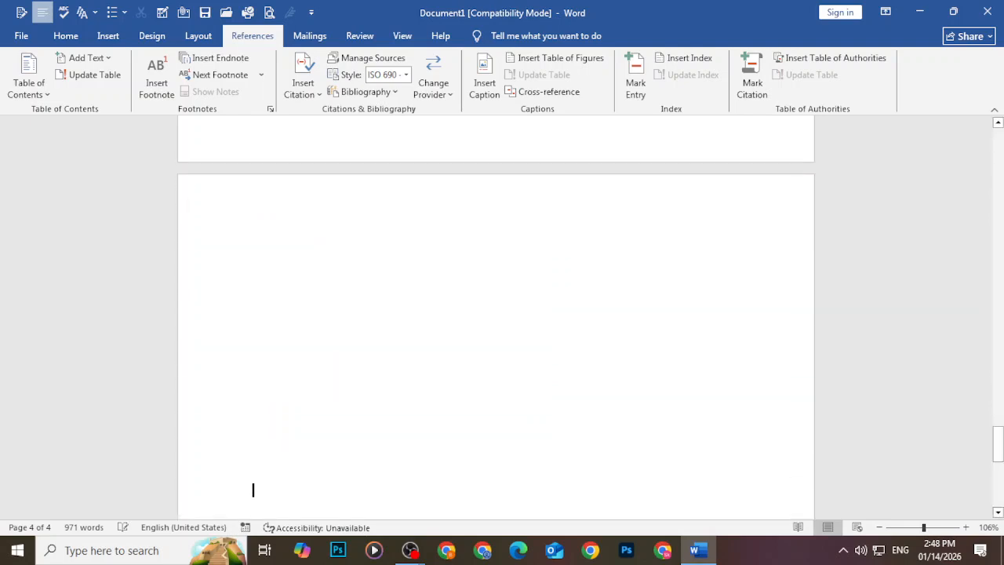
{"action": "type", "text": "chapter 5 electronics"}
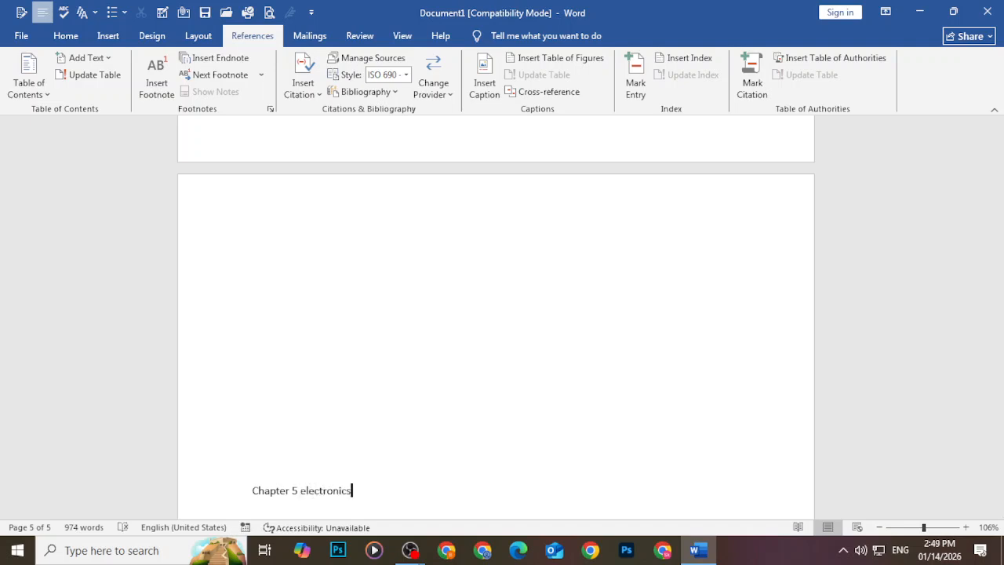
Make 'Chapter 5 electronics' a Level 1 contents entry and return to the Contents table
{"action": "scroll", "coordinate": [227, 269], "scroll_direction": "down", "scroll_amount": 3}
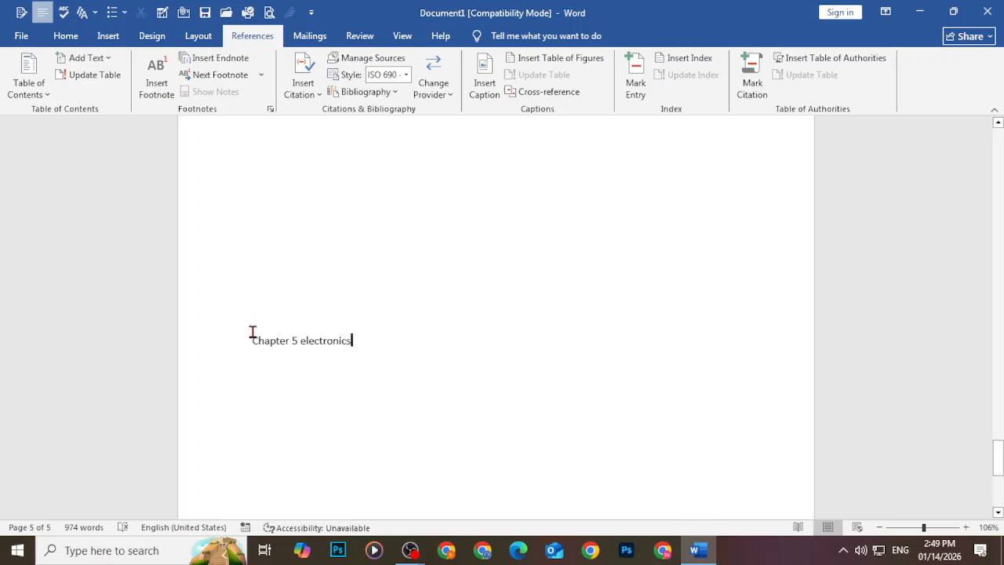
{"action": "left_click_drag", "start_coordinate": [252, 341], "coordinate": [354, 342]}
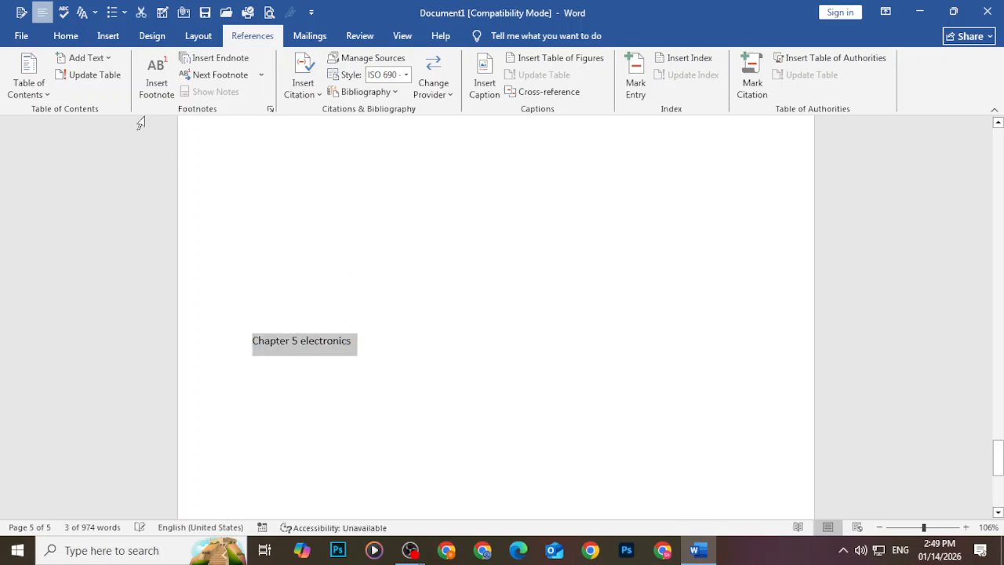
{"action": "left_click", "coordinate": [96, 59]}
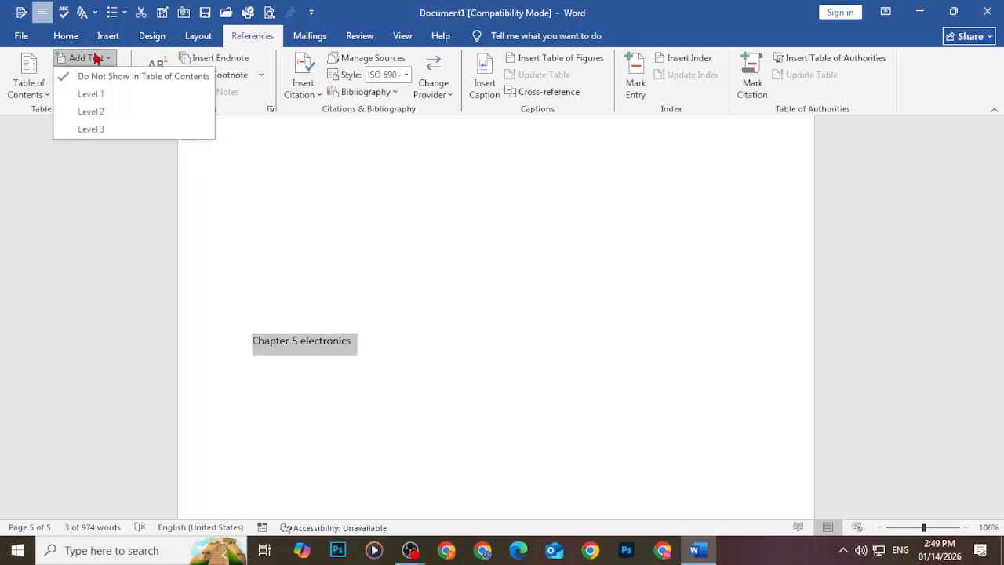
{"action": "left_click", "coordinate": [94, 94]}
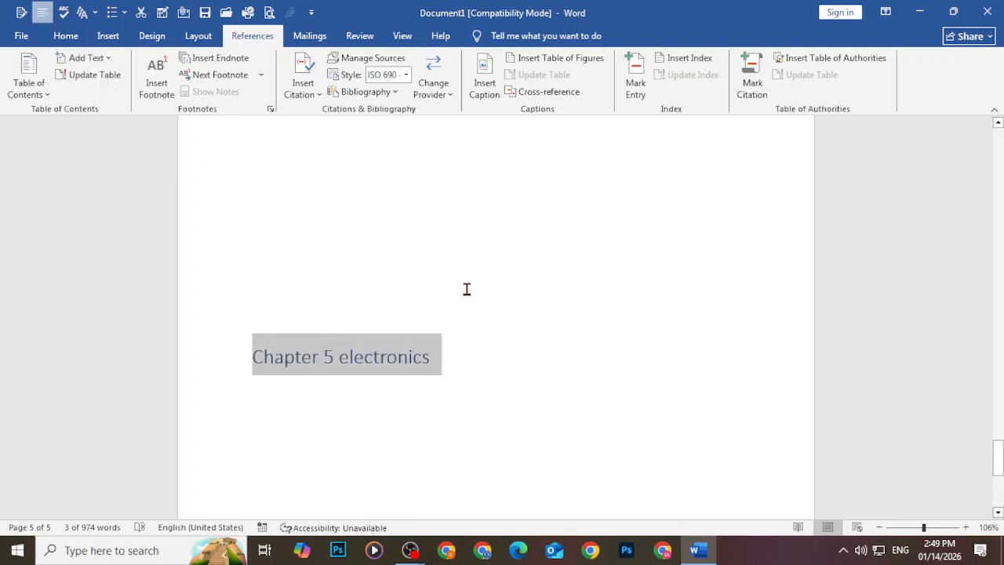
{"action": "scroll", "coordinate": [467, 290], "scroll_direction": "up", "scroll_amount": 10}
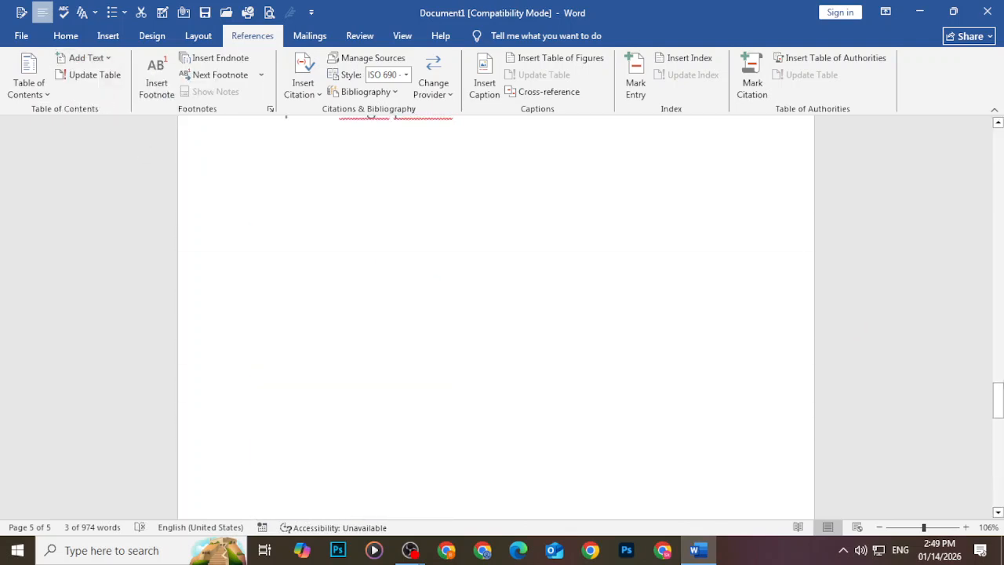
{"action": "left_click_drag", "start_coordinate": [998, 402], "coordinate": [990, 138]}
{"action": "left_click", "coordinate": [446, 352]}
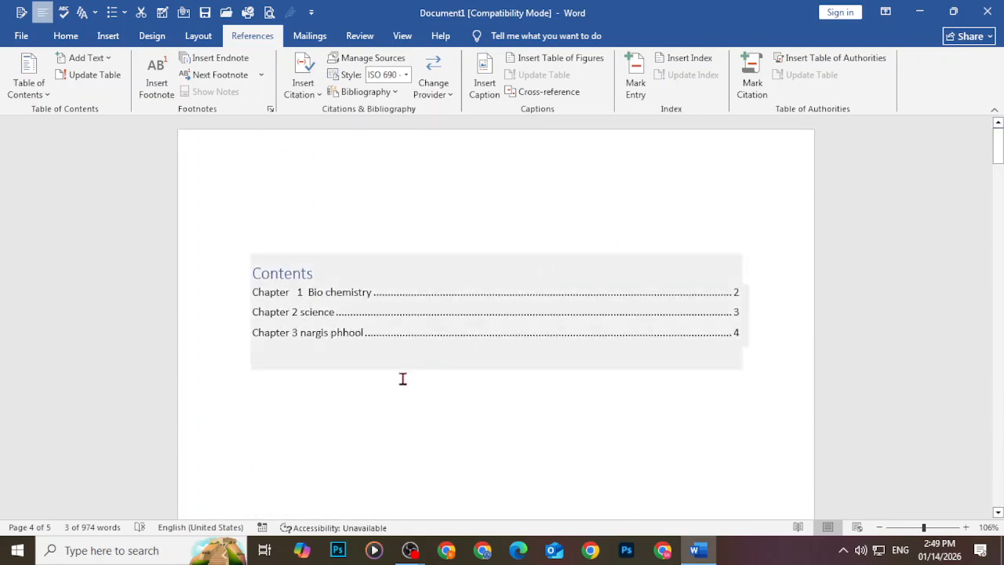
Update the entire Contents table so it adds 'Chapter 5 electronics' on page 5
{"action": "left_click", "coordinate": [298, 333]}
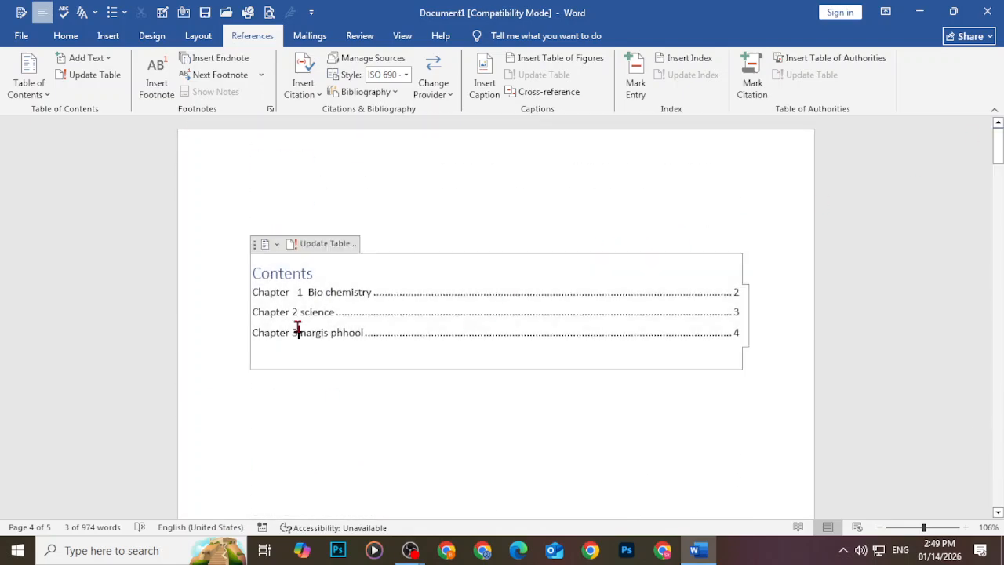
{"action": "left_click", "coordinate": [326, 245]}
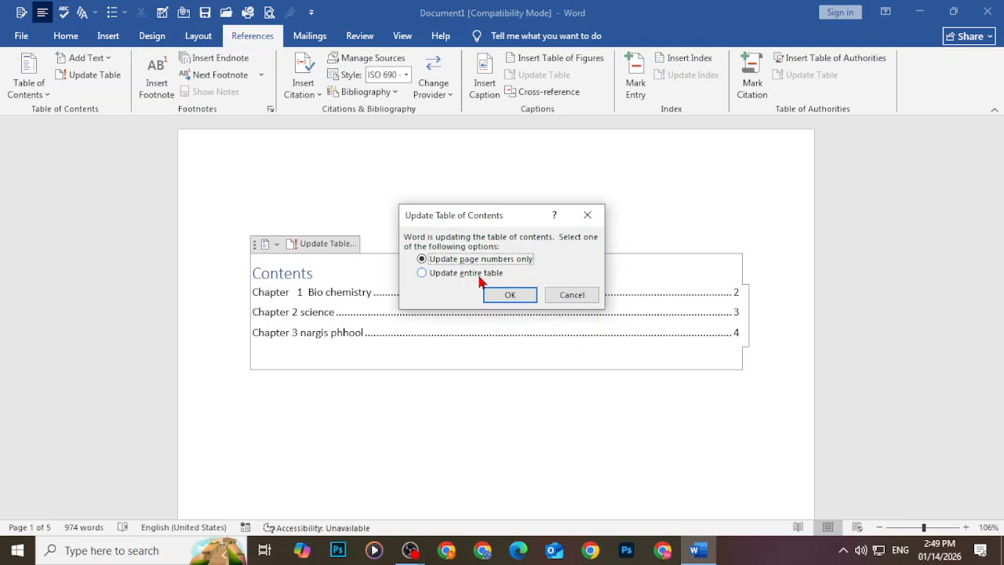
{"action": "left_click", "coordinate": [480, 281]}
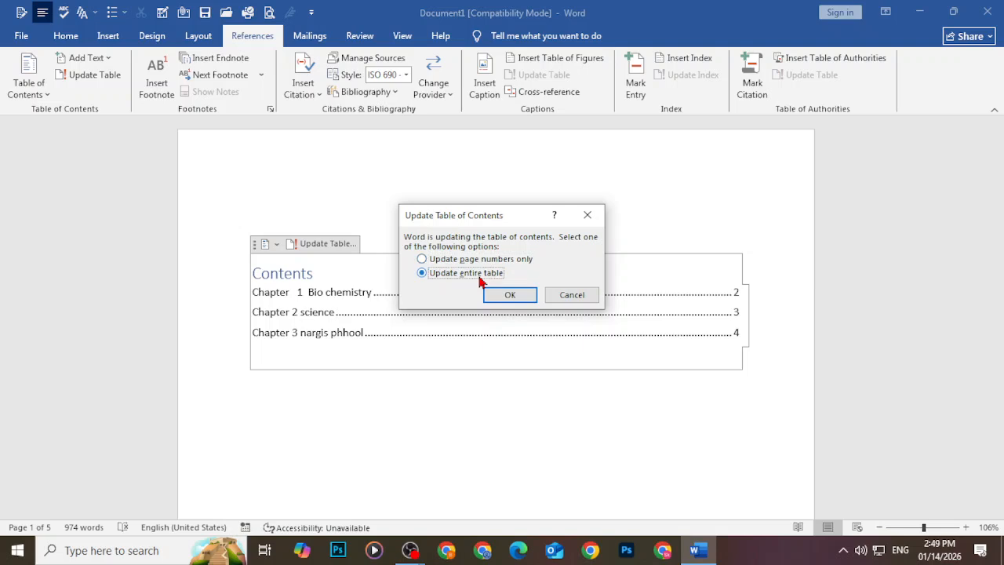
{"action": "left_click", "coordinate": [502, 295]}
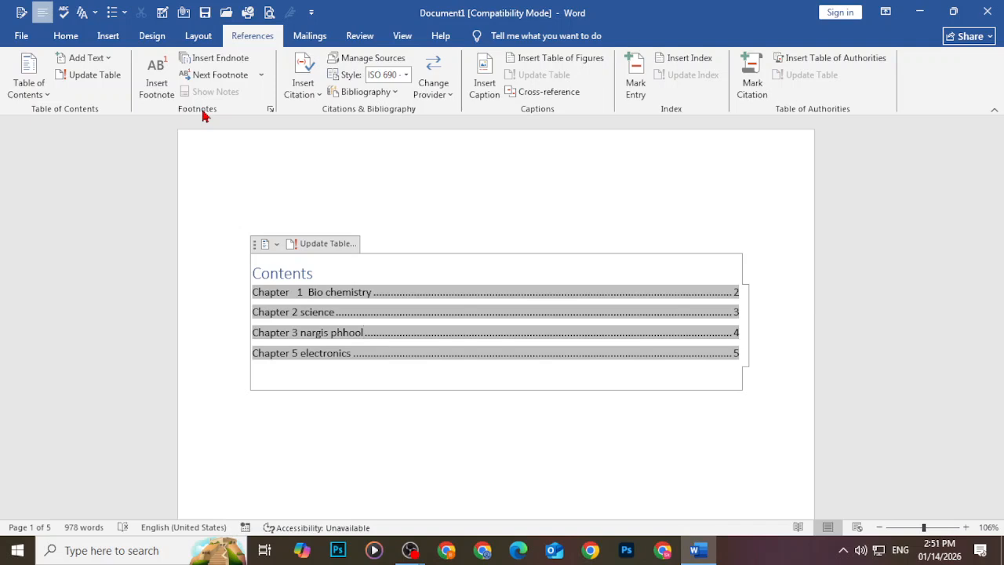
Follow the Chapter 1 Bio chemistry contents entry to page 2 and select the word 'need'
{"action": "scroll", "coordinate": [205, 114], "scroll_direction": "down", "scroll_amount": 1}
{"action": "scroll", "coordinate": [240, 242], "scroll_direction": "down", "scroll_amount": 1}
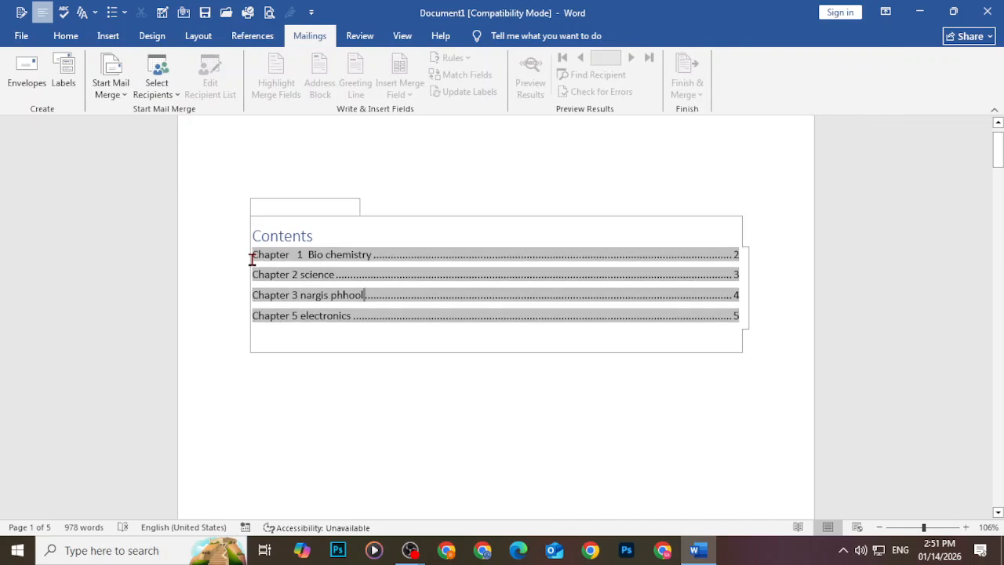
{"action": "left_click", "coordinate": [251, 259], "text": "ctrl"}
{"action": "scroll", "coordinate": [407, 317], "scroll_direction": "down", "scroll_amount": 5}
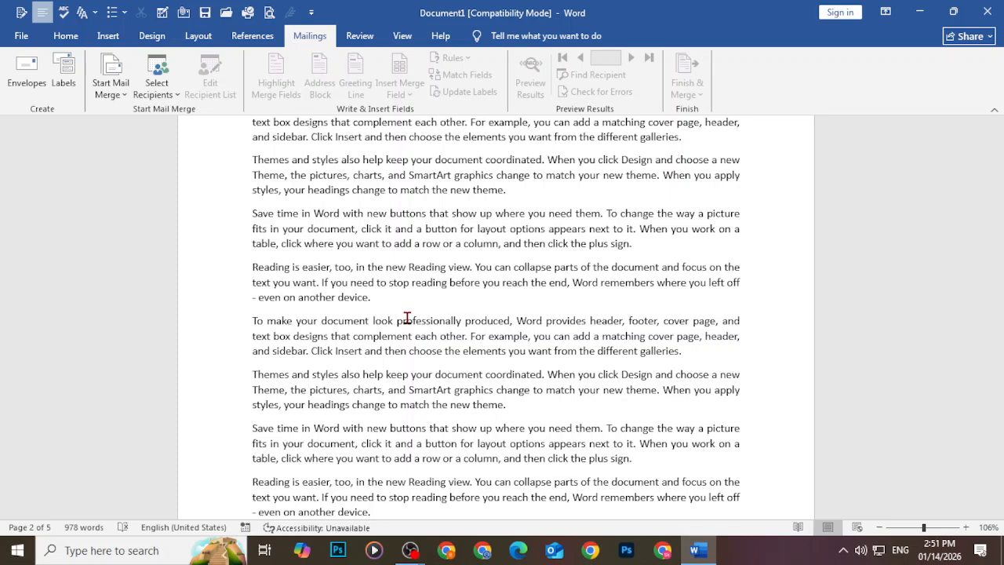
{"action": "left_click_drag", "start_coordinate": [547, 429], "coordinate": [572, 436]}
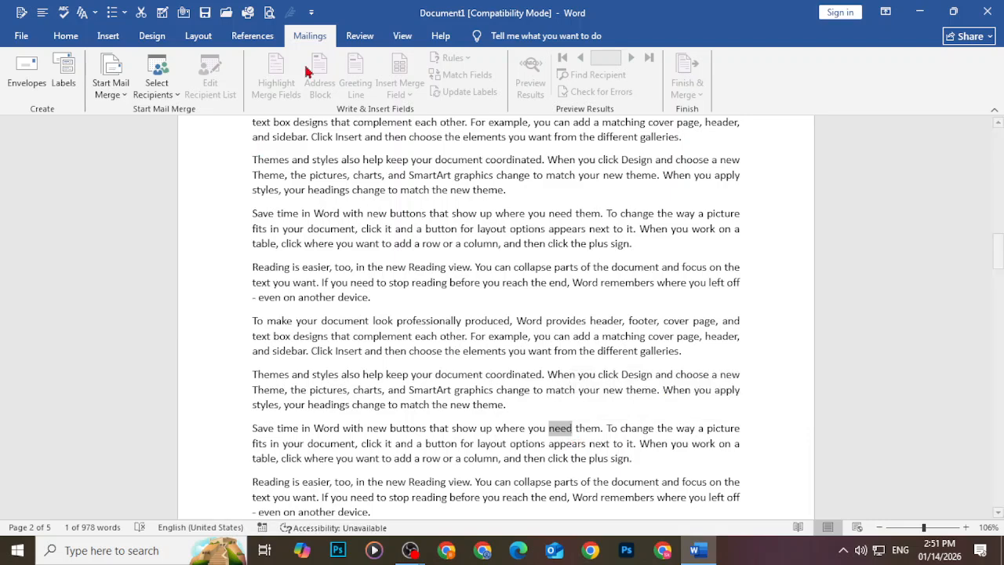
Insert a footnote after the word 'need' with the note text 'reuirement'
{"action": "left_click", "coordinate": [253, 36]}
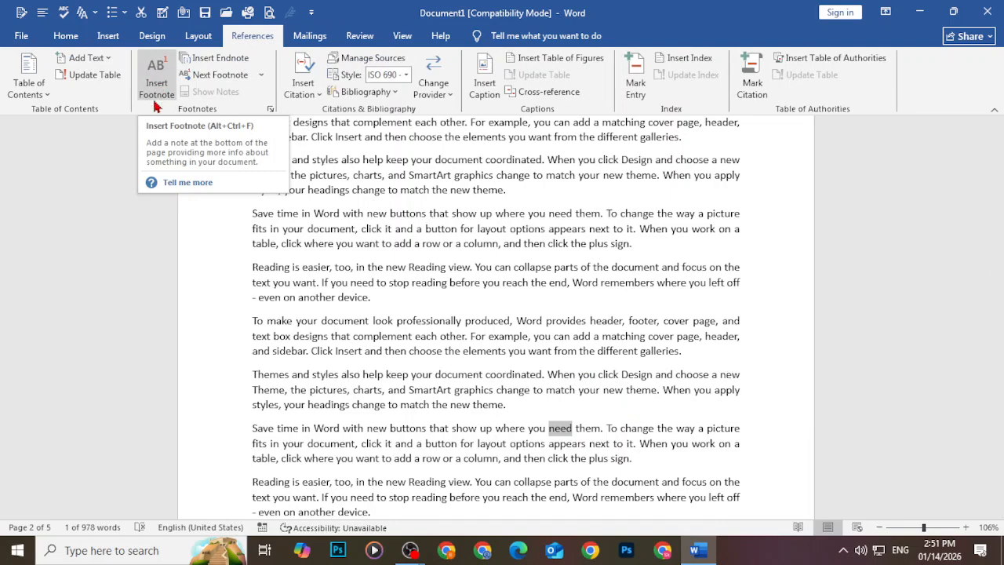
{"action": "left_click", "coordinate": [162, 76]}
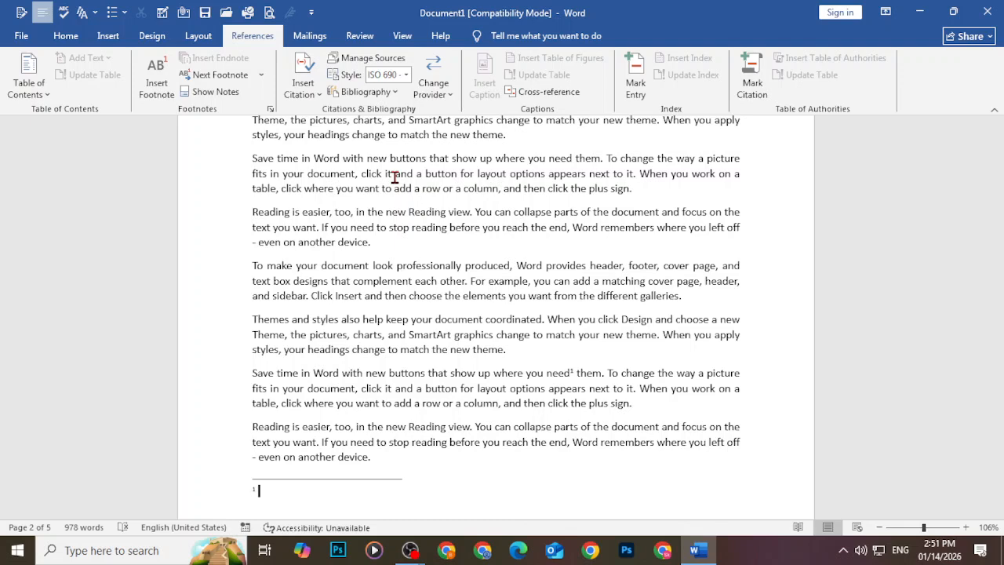
{"action": "type", "text": "reuirement"}
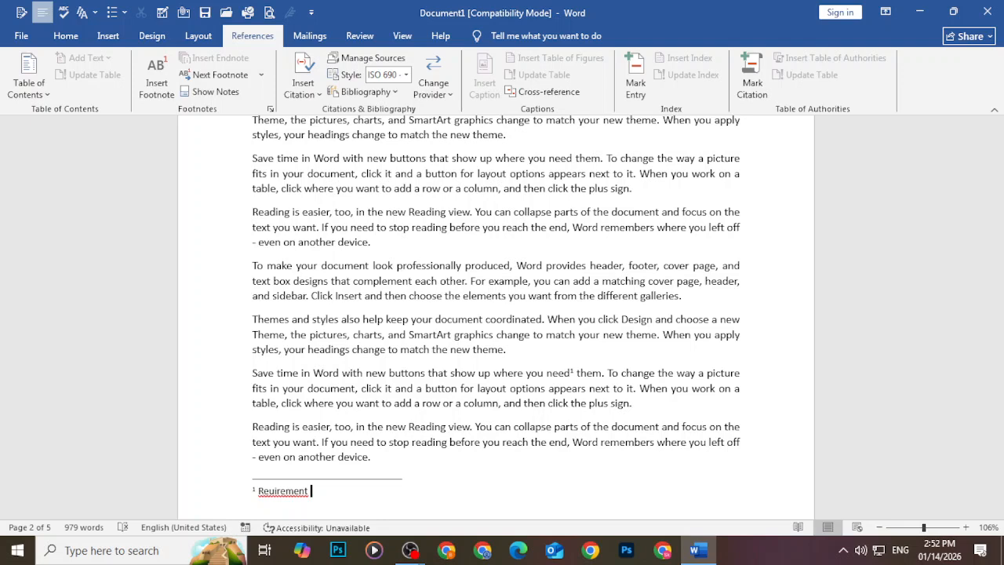
Add a footnote reading 'kkfhd' to the word 'remembers', making it footnote 1
{"action": "double_click", "coordinate": [606, 228]}
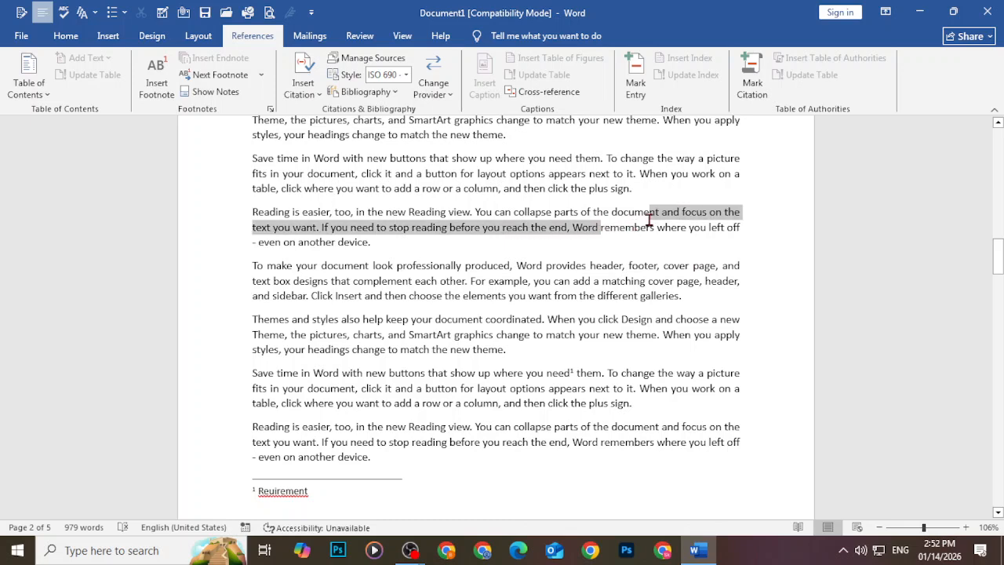
{"action": "left_click", "coordinate": [156, 77]}
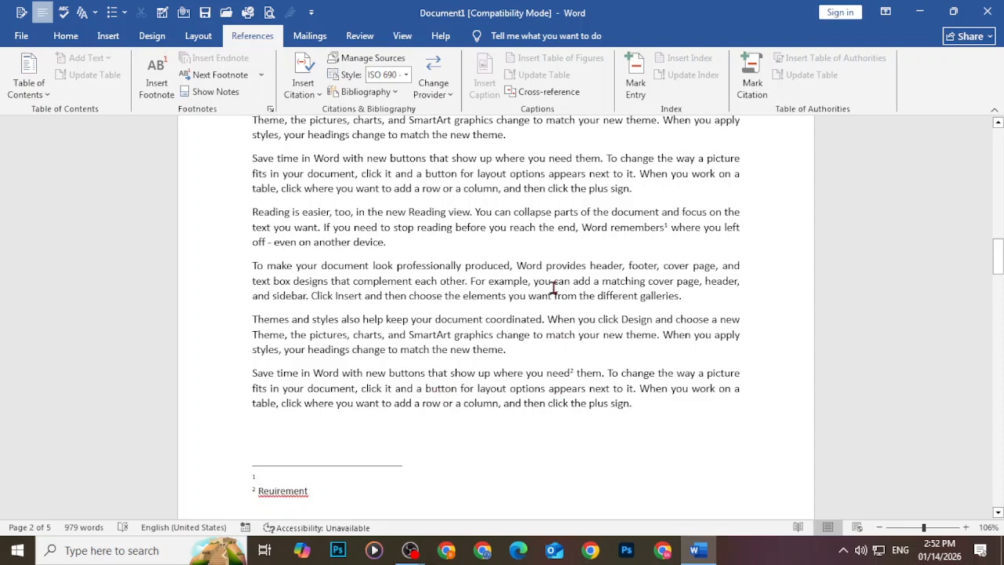
{"action": "scroll", "coordinate": [542, 280], "scroll_direction": "up", "scroll_amount": 2}
{"action": "scroll", "coordinate": [534, 283], "scroll_direction": "up", "scroll_amount": 3}
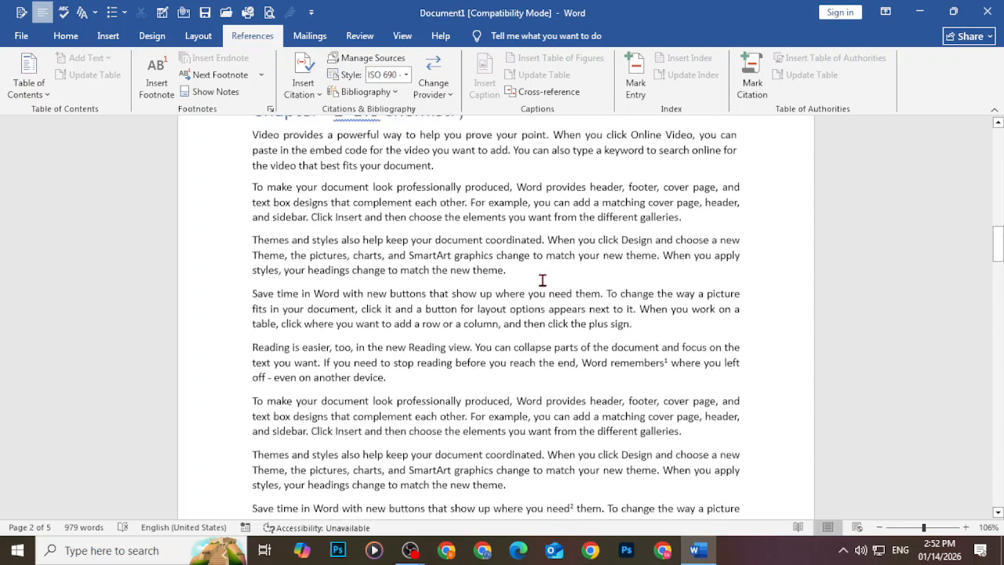
{"action": "scroll", "coordinate": [535, 353], "scroll_direction": "down", "scroll_amount": 5}
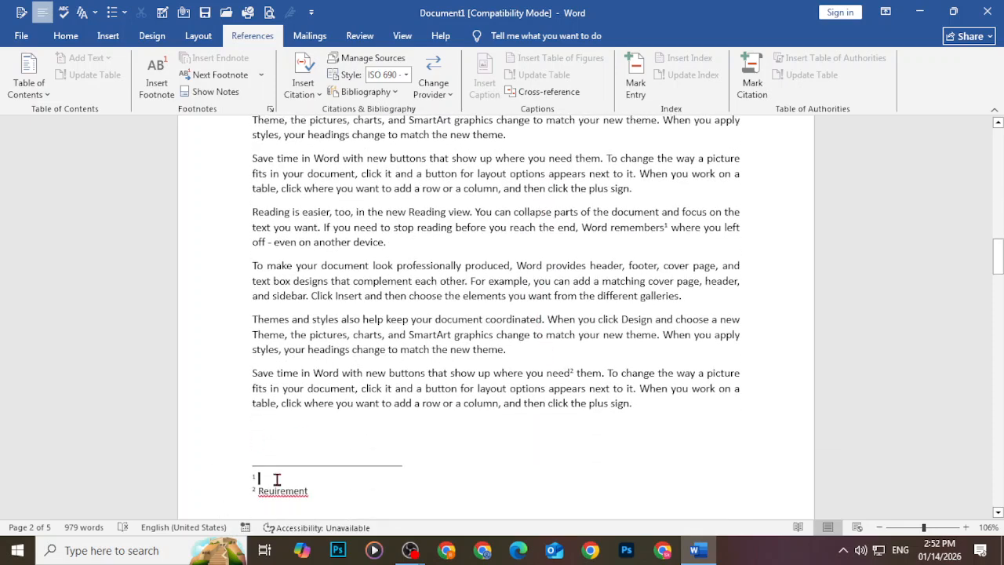
{"action": "type", "text": "kkfhd"}
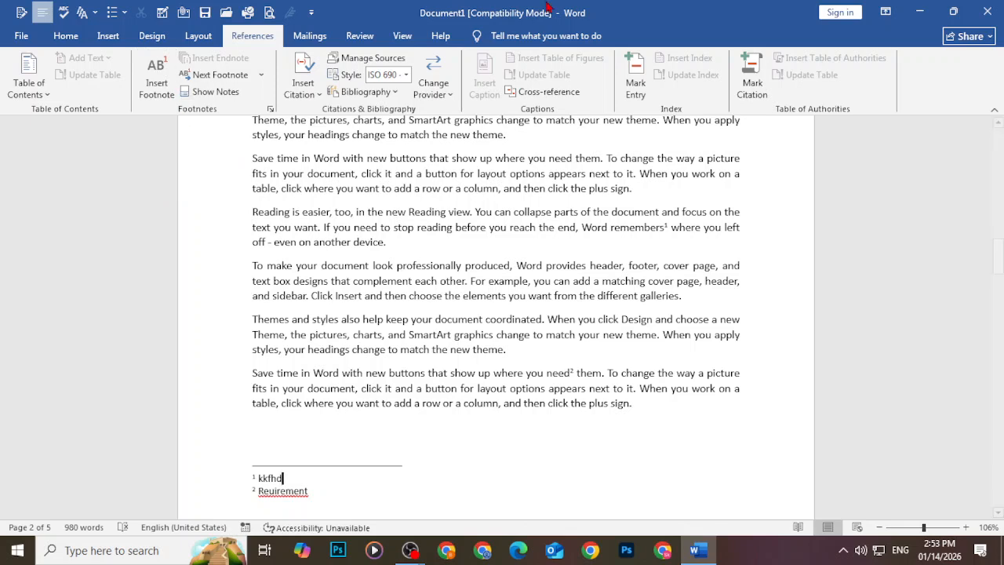
Glance at Layout and return to References, then bring up and minimize the OBS recorder
{"action": "left_click", "coordinate": [189, 44]}
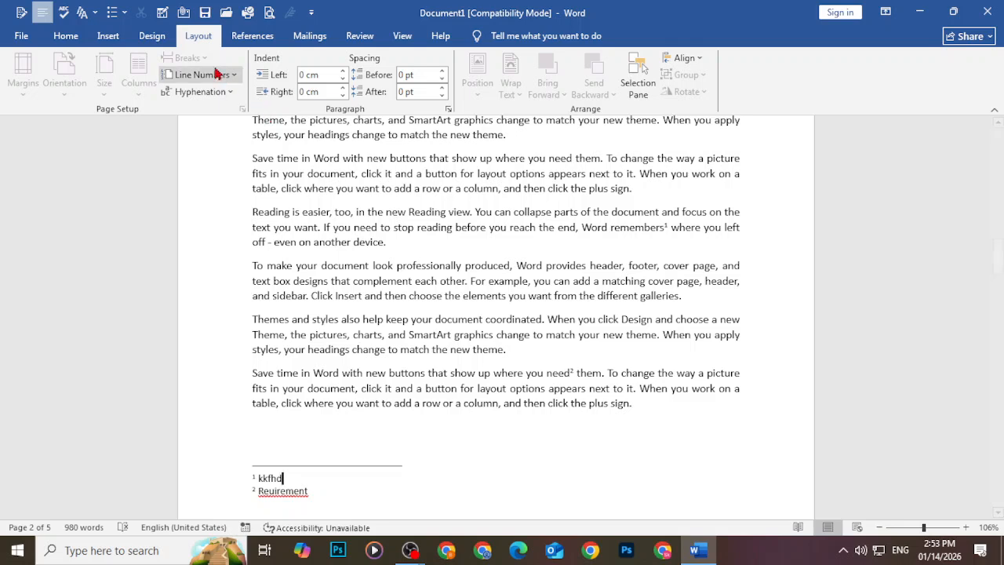
{"action": "left_click", "coordinate": [249, 37]}
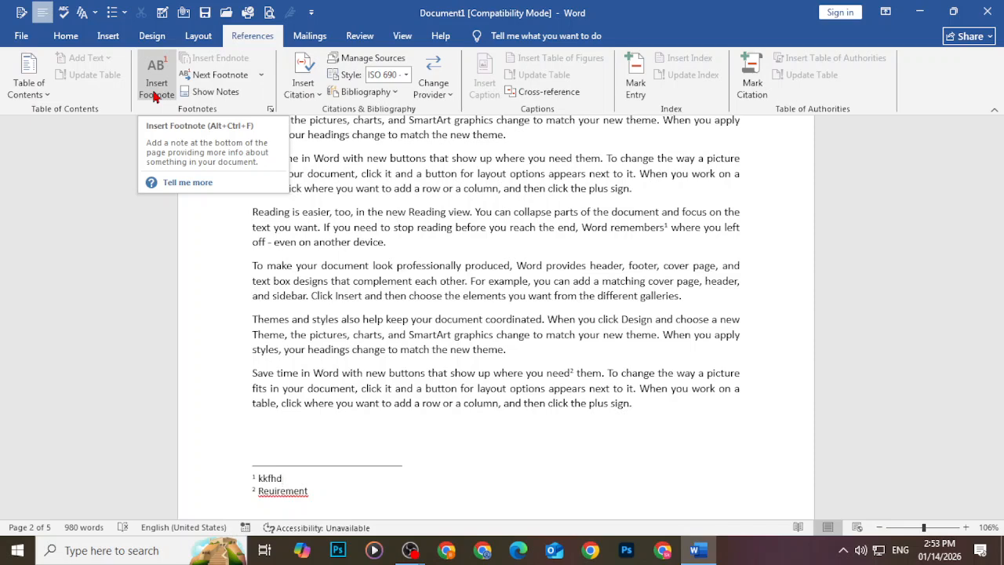
{"action": "mouse_move", "coordinate": [411, 554]}
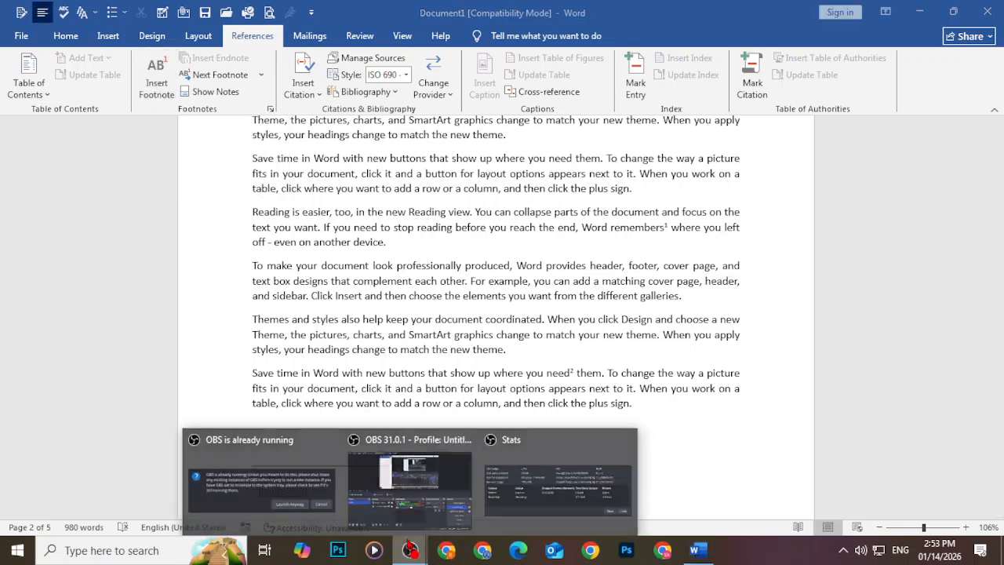
{"action": "left_click", "coordinate": [387, 506]}
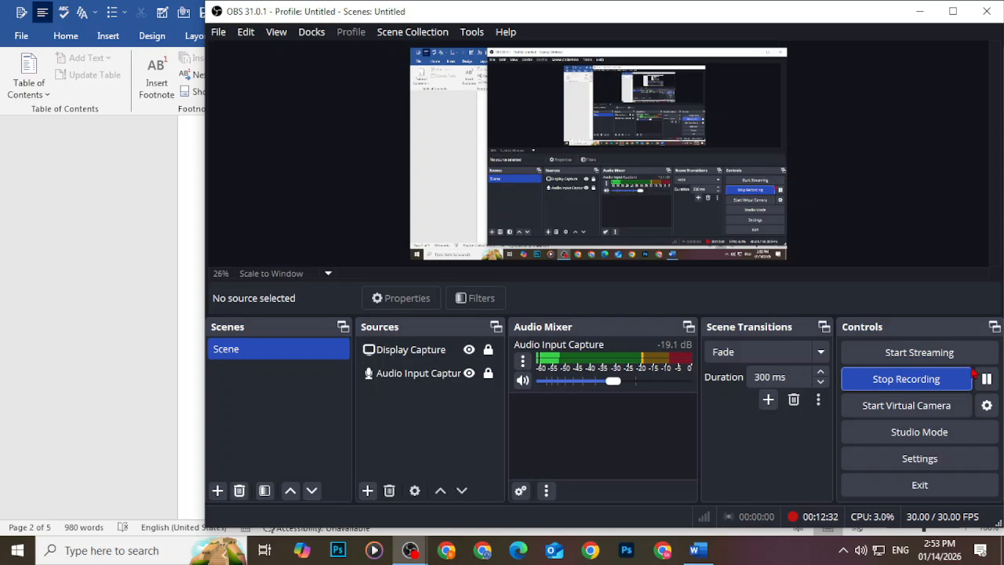
{"action": "left_click", "coordinate": [985, 379]}
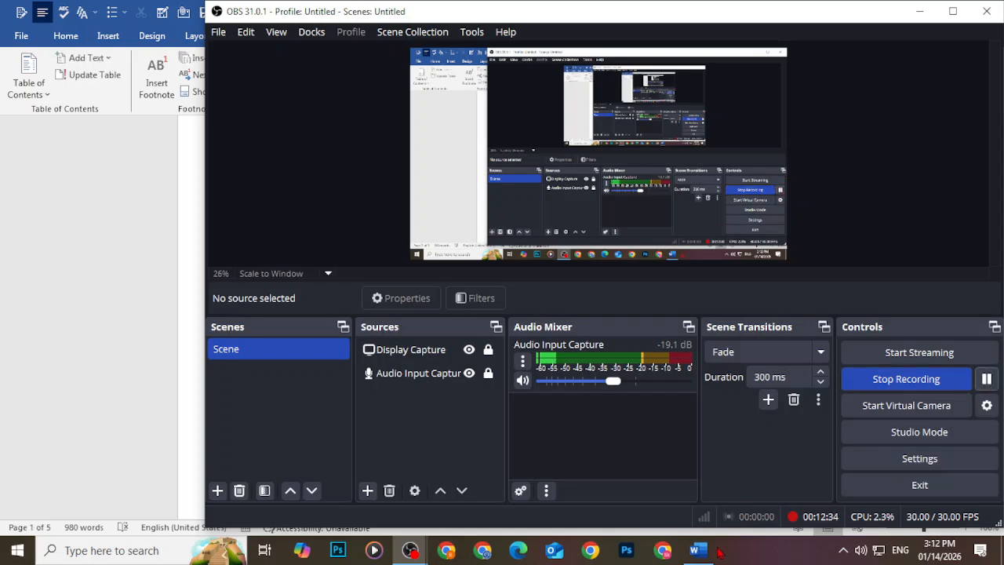
{"action": "left_click", "coordinate": [704, 552]}
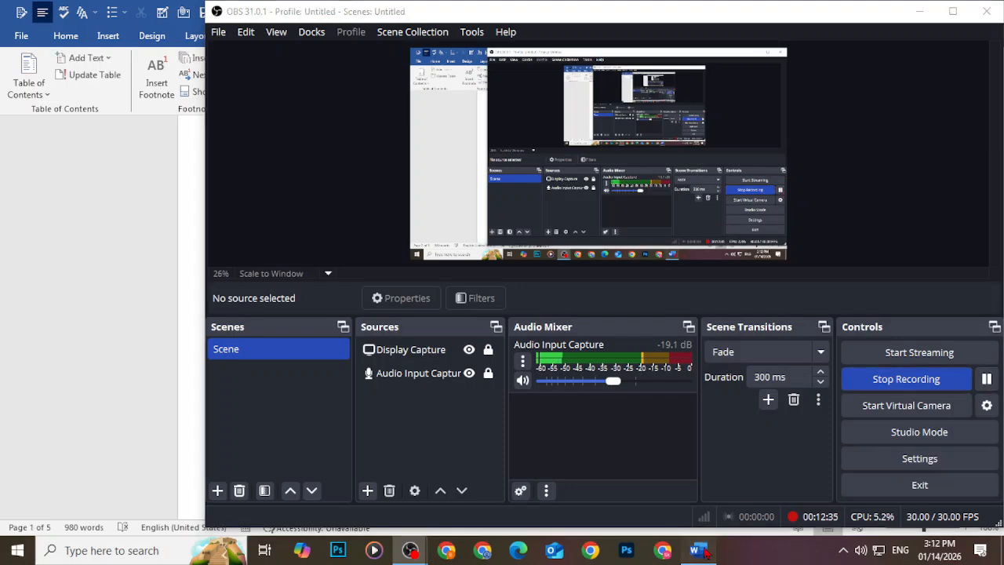
{"action": "left_click", "coordinate": [122, 232]}
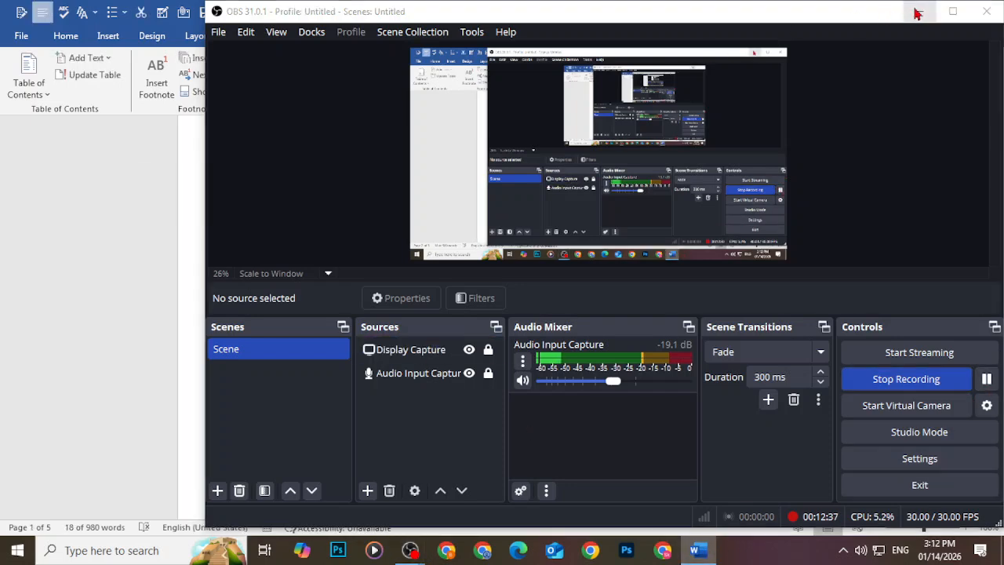
{"action": "left_click", "coordinate": [919, 11]}
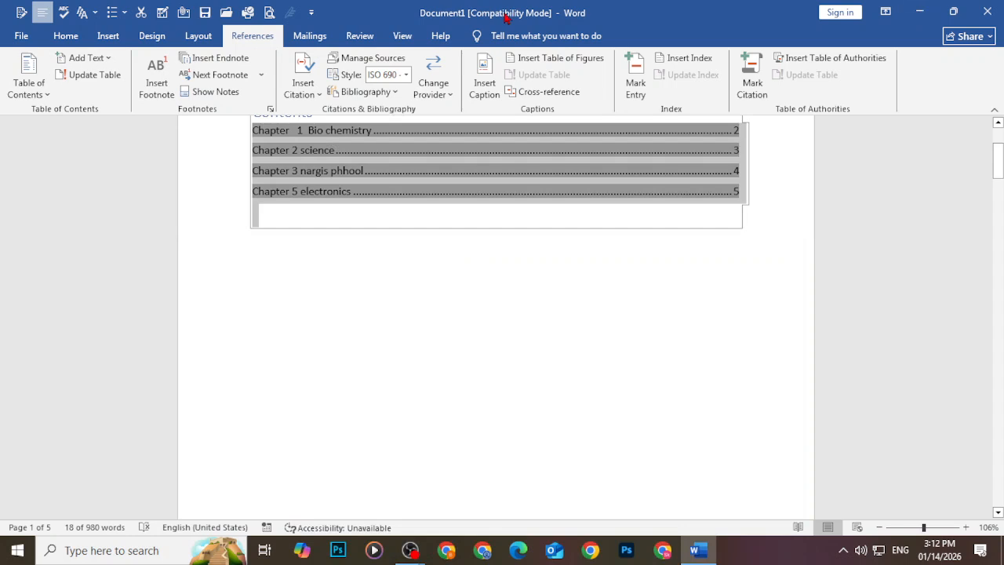
Put the cursor on the empty line under the contents and open Insert Citation
{"action": "left_click", "coordinate": [255, 296]}
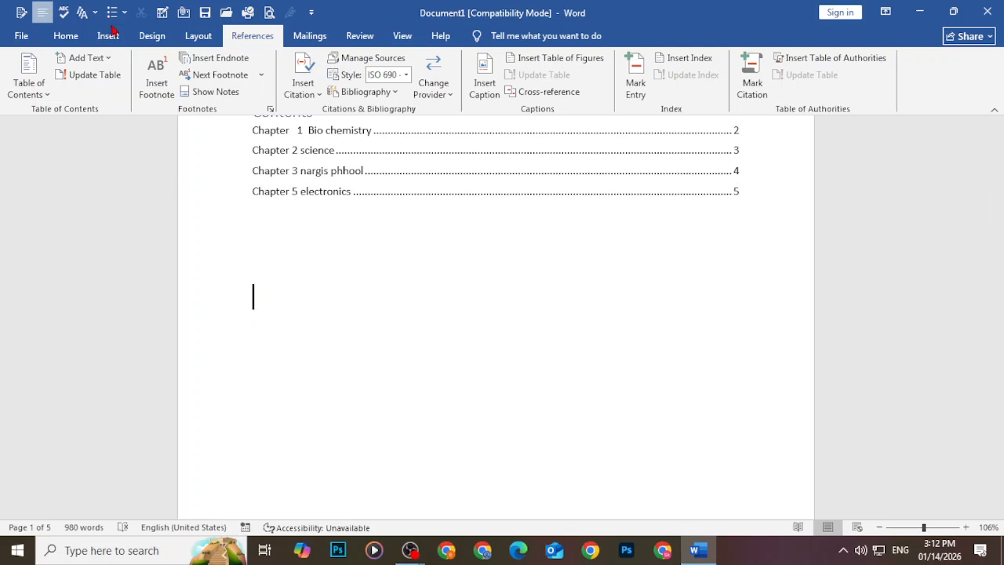
{"action": "left_click", "coordinate": [297, 86]}
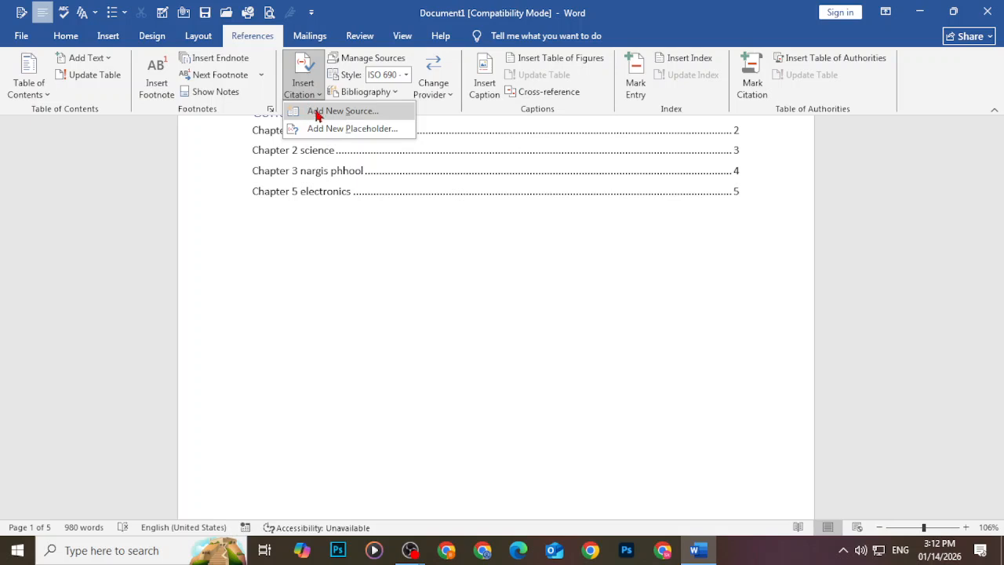
Start a new bibliography source with Book as the source type
{"action": "left_click", "coordinate": [317, 115]}
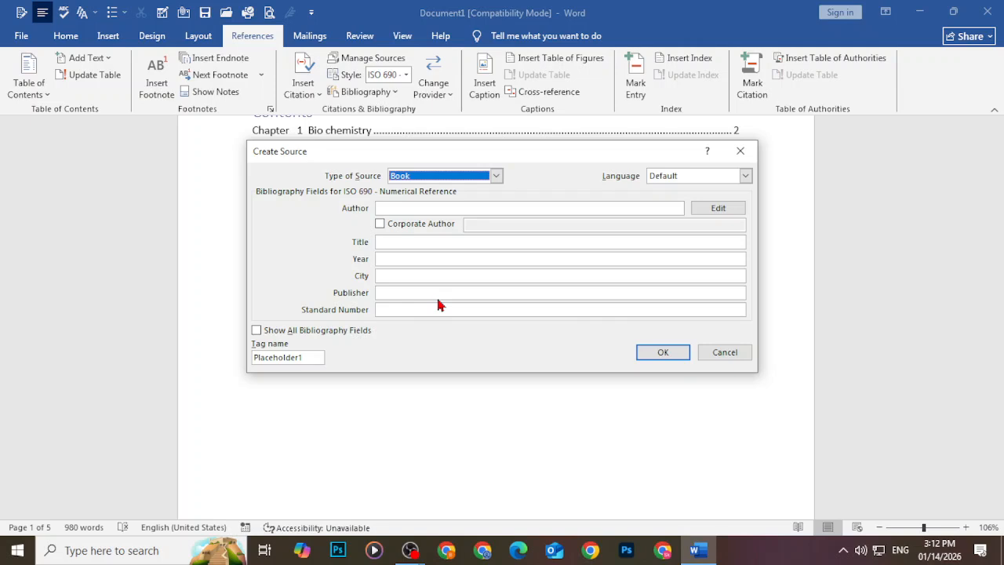
{"action": "left_click", "coordinate": [418, 210]}
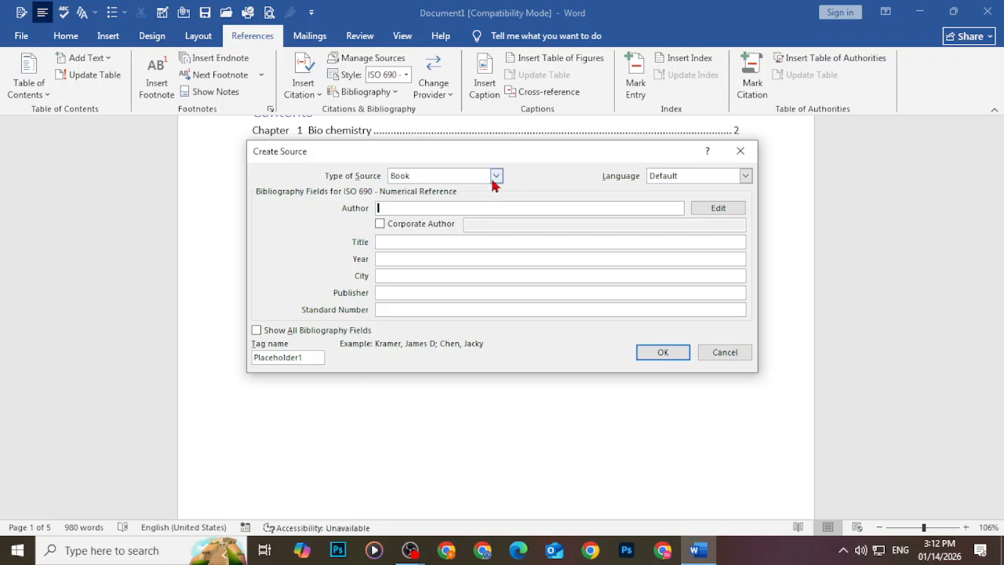
{"action": "left_click", "coordinate": [495, 177]}
{"action": "scroll", "coordinate": [463, 212], "scroll_direction": "down", "scroll_amount": 1}
{"action": "scroll", "coordinate": [462, 224], "scroll_direction": "up", "scroll_amount": 1}
{"action": "left_click", "coordinate": [421, 190]}
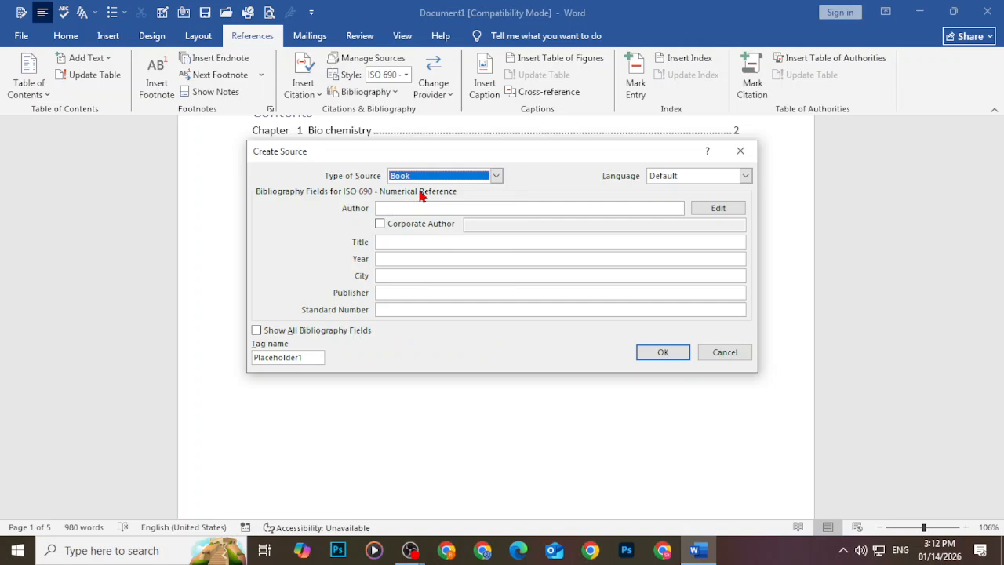
Enter the author's name, title Business, year 2026, city karachi, publisher dogar publisher, and insert it
{"action": "left_click", "coordinate": [417, 208]}
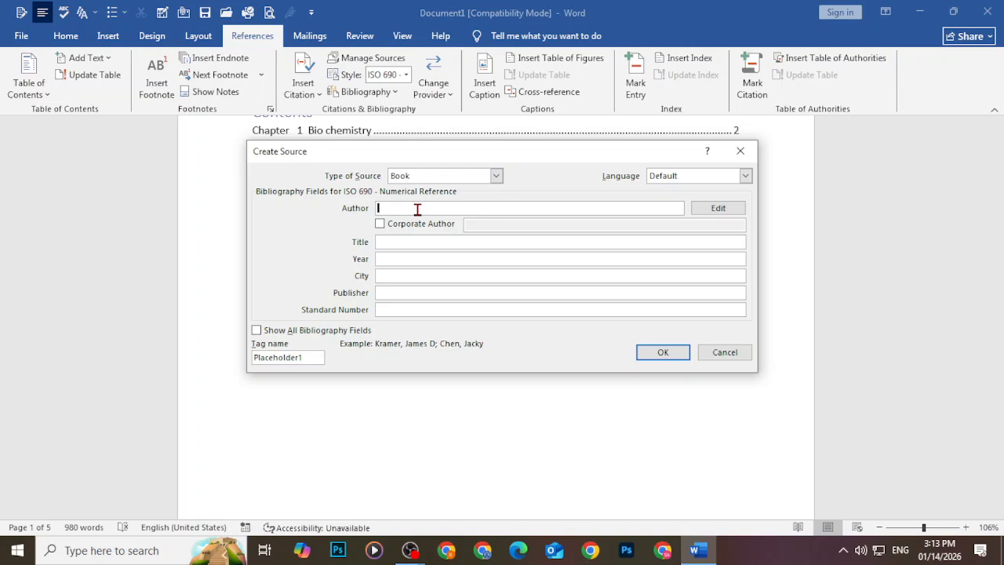
{"action": "type", "text": "Kashif"}
{"action": "left_click", "coordinate": [430, 241]}
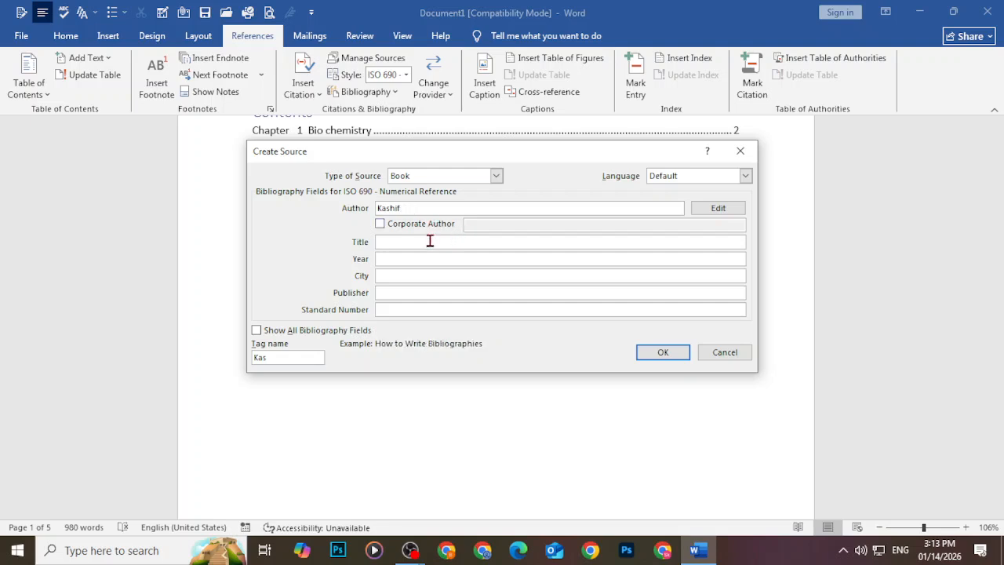
{"action": "type", "text": "Business"}
{"action": "left_click", "coordinate": [436, 257]}
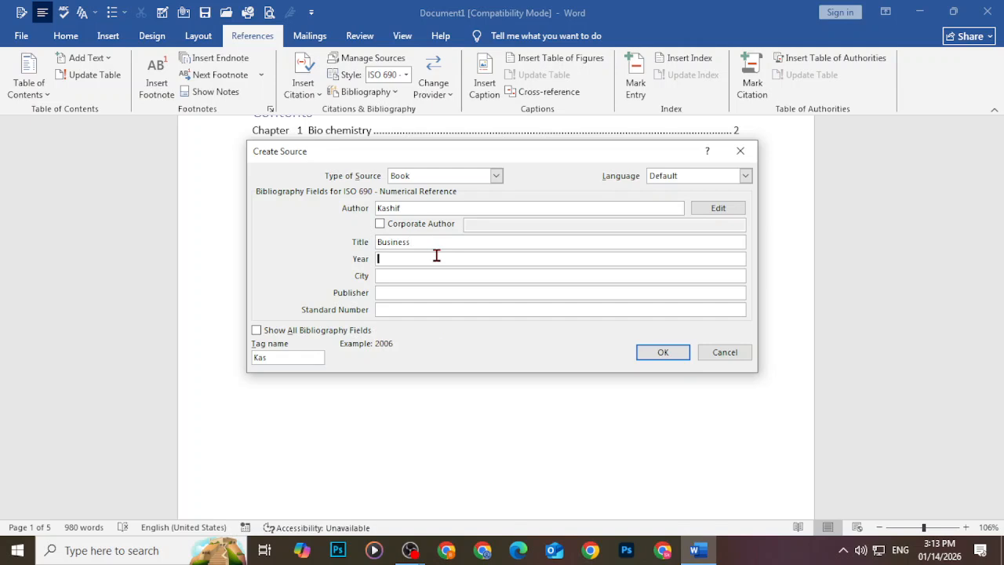
{"action": "type", "text": "2026"}
{"action": "left_click", "coordinate": [454, 274]}
{"action": "type", "text": "karachi"}
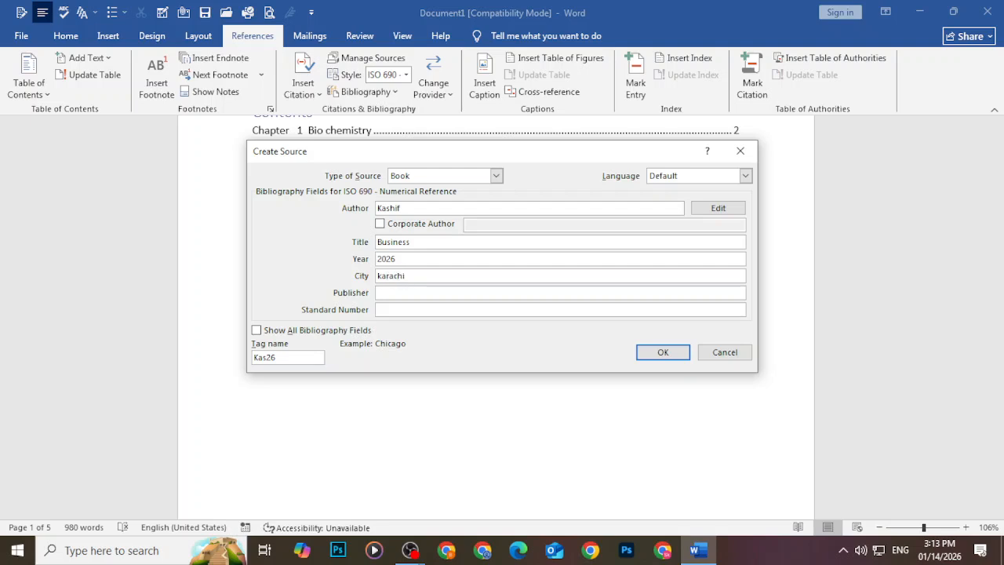
{"action": "left_click", "coordinate": [455, 291]}
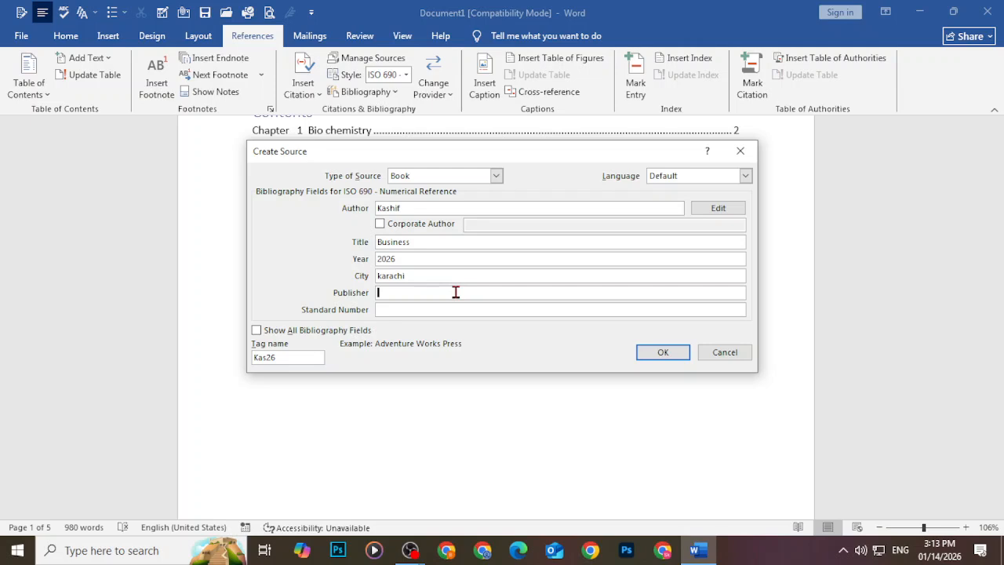
{"action": "type", "text": "dogar publisher"}
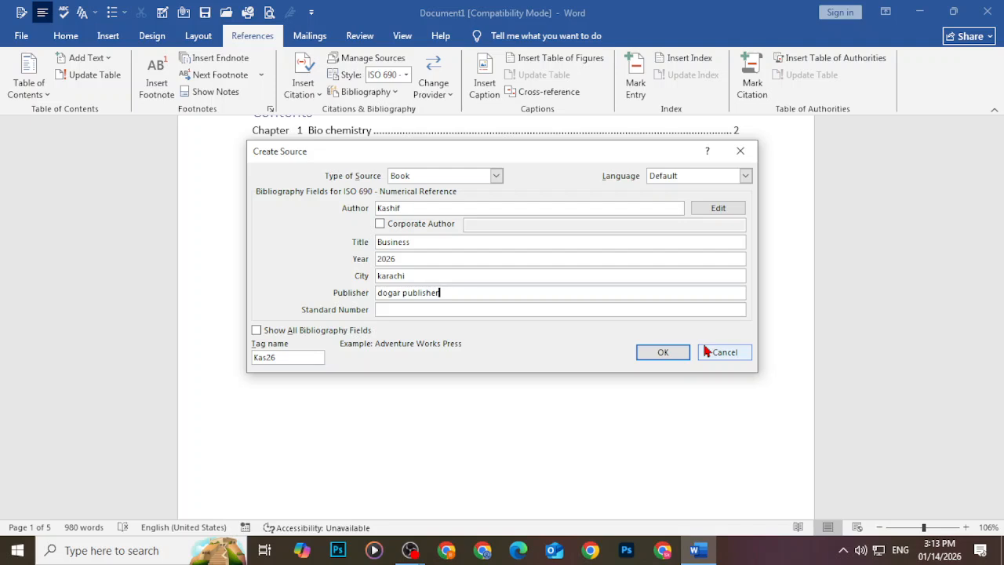
{"action": "left_click", "coordinate": [663, 354]}
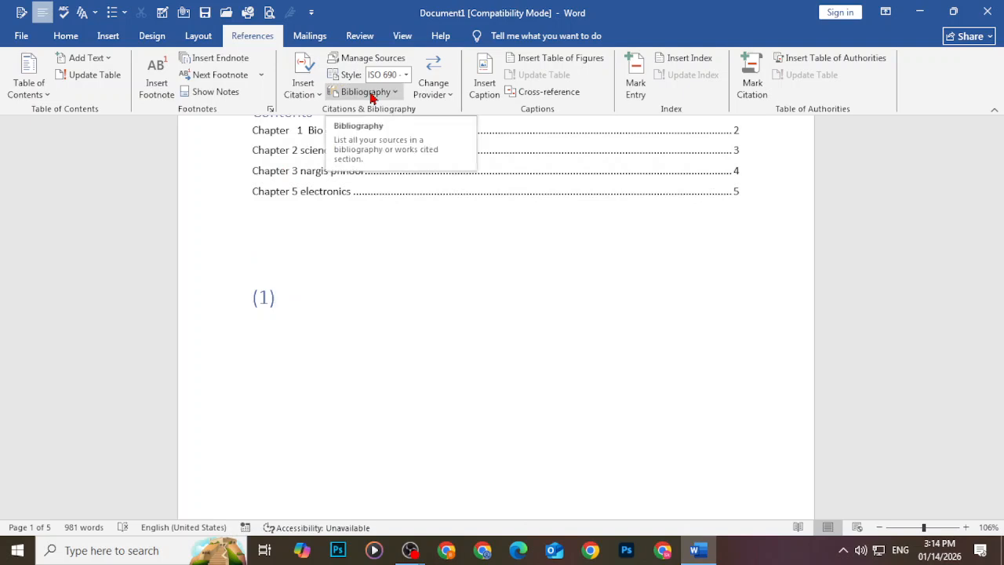
Insert the built-in Bibliography listing the Business book below citation (1)
{"action": "left_click", "coordinate": [372, 93]}
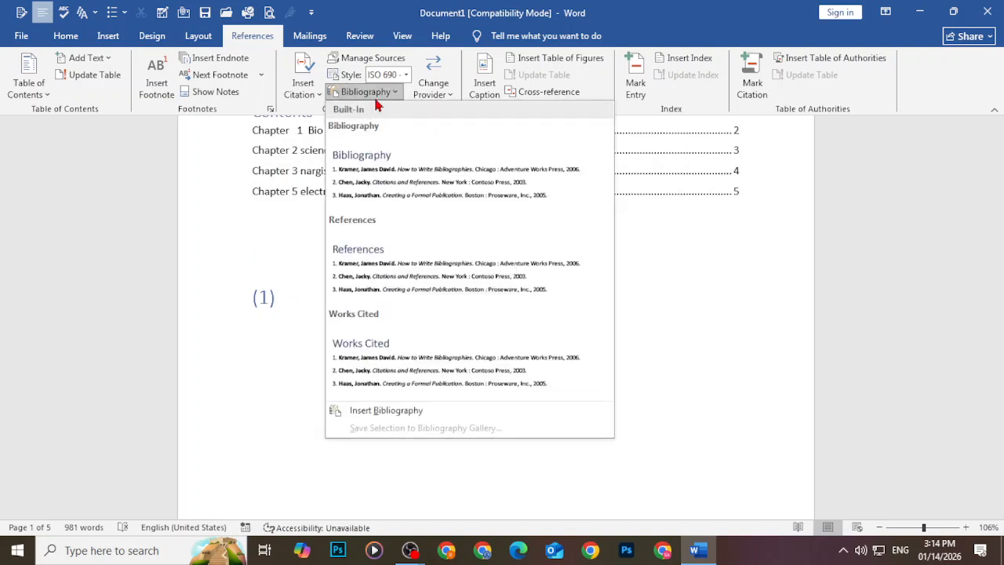
{"action": "left_click", "coordinate": [430, 177]}
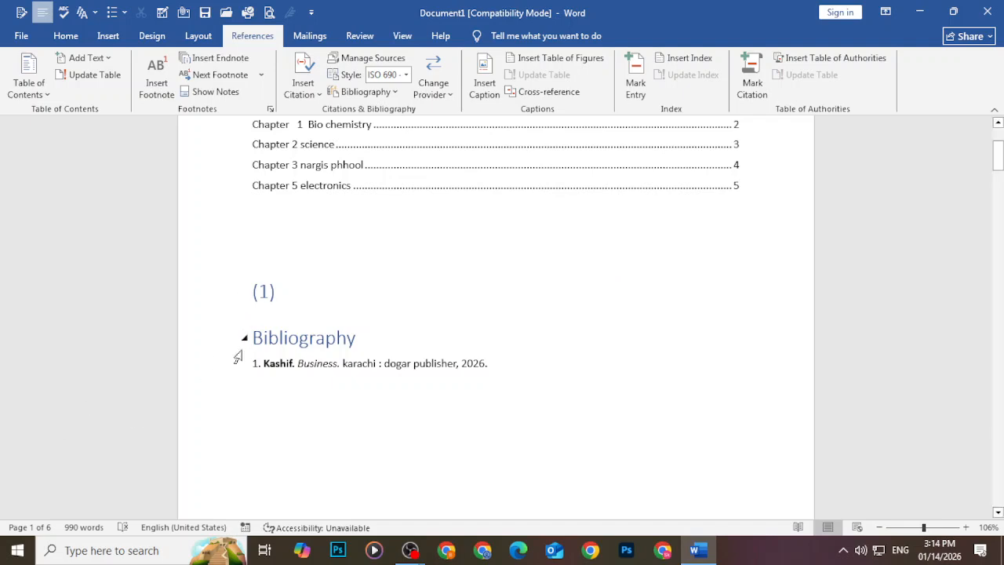
Select the bibliography heading and entry and paste them into the page footer
{"action": "left_click_drag", "start_coordinate": [235, 354], "coordinate": [405, 377]}
{"action": "key", "text": "ctrl+c"}
{"action": "left_click", "coordinate": [459, 363]}
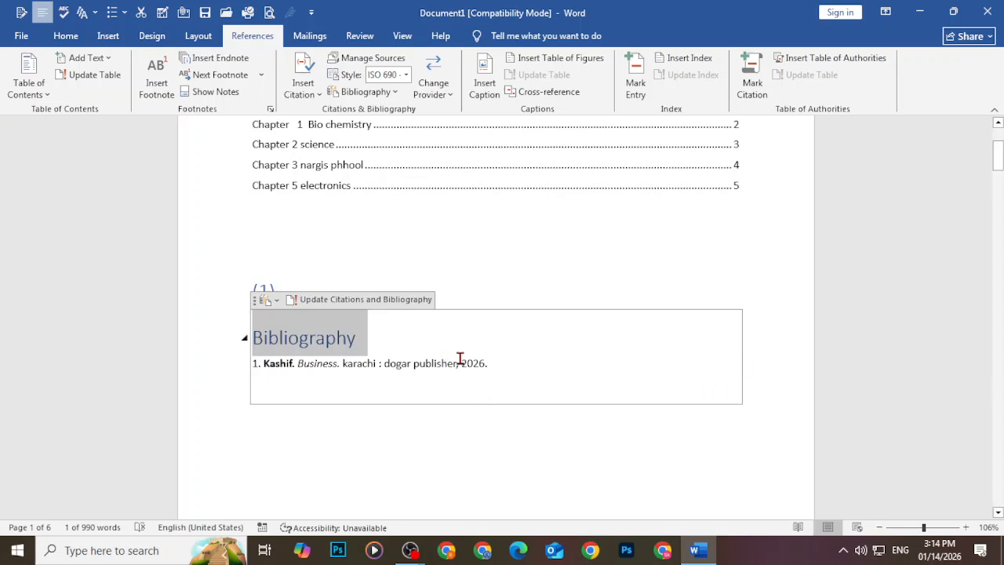
{"action": "triple_click", "coordinate": [464, 359]}
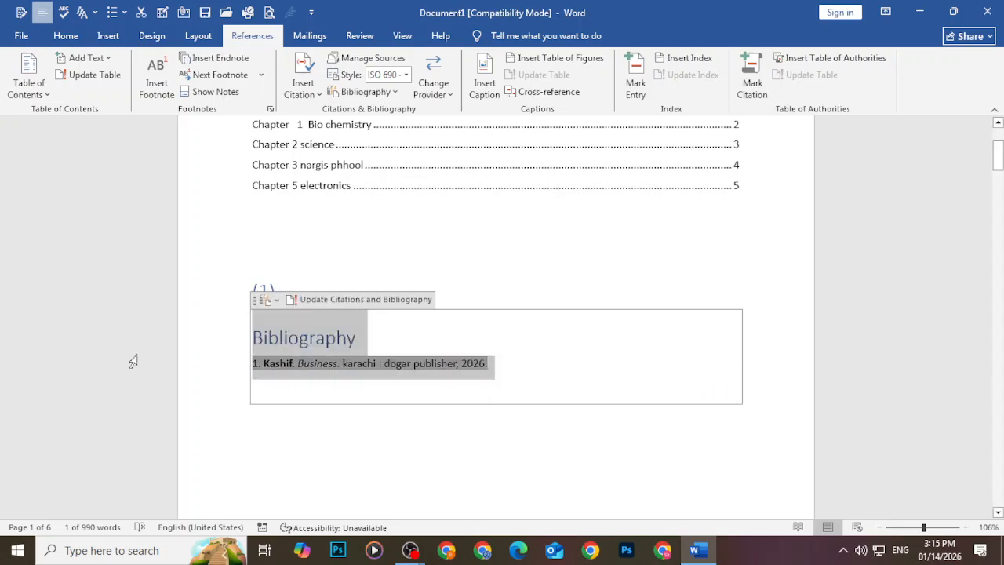
{"action": "scroll", "coordinate": [510, 401], "scroll_direction": "down", "scroll_amount": 8}
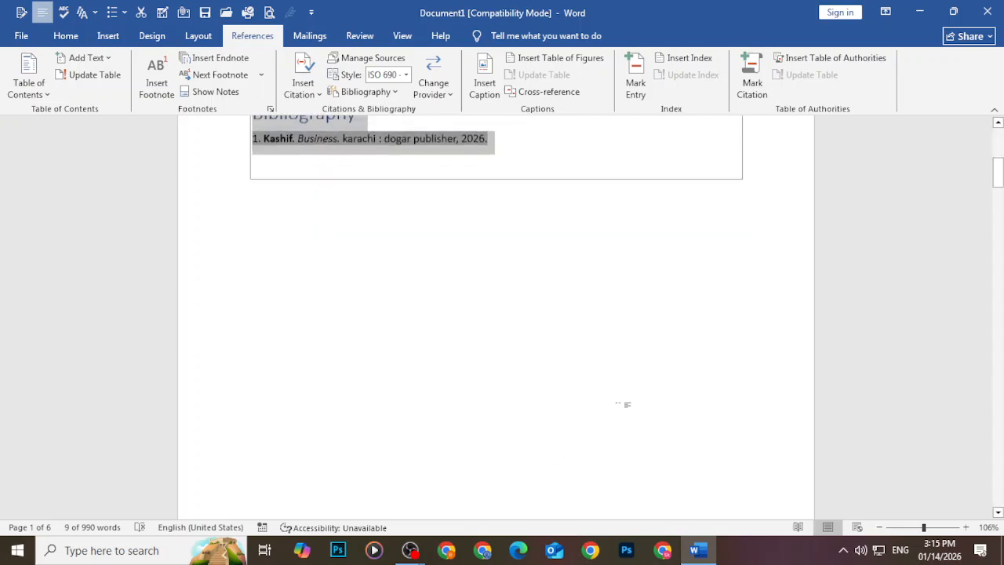
{"action": "double_click", "coordinate": [691, 306]}
{"action": "key", "text": "ctrl+v"}
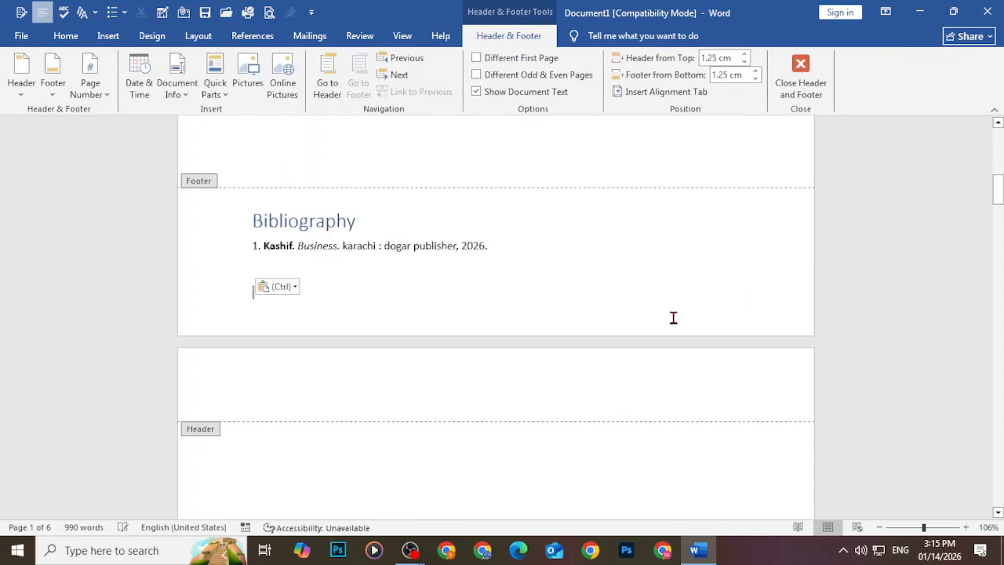
Switch briefly to Mailings and back, then leave the footer for the page body
{"action": "scroll", "coordinate": [573, 389], "scroll_direction": "down", "scroll_amount": 10}
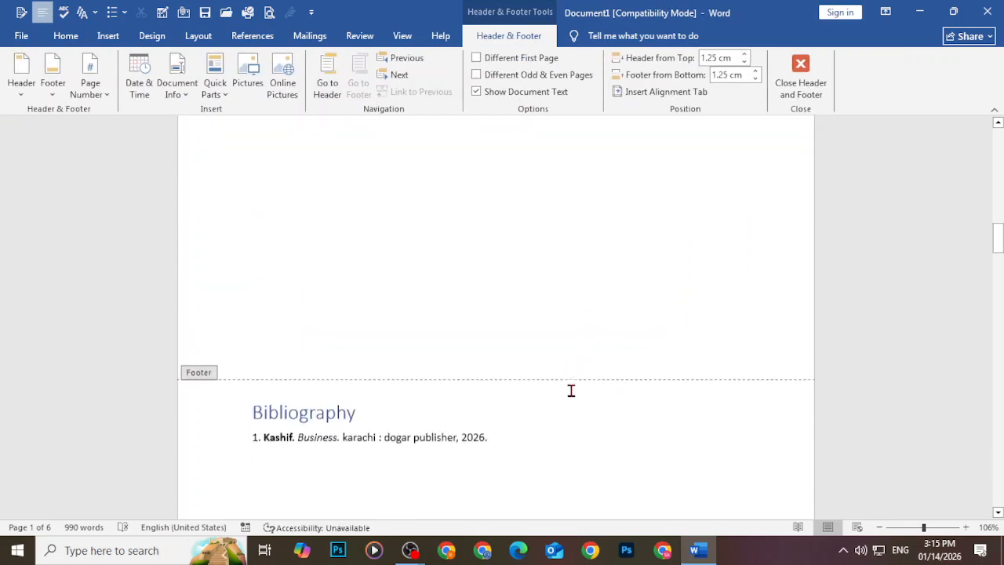
{"action": "scroll", "coordinate": [571, 391], "scroll_direction": "down", "scroll_amount": 1}
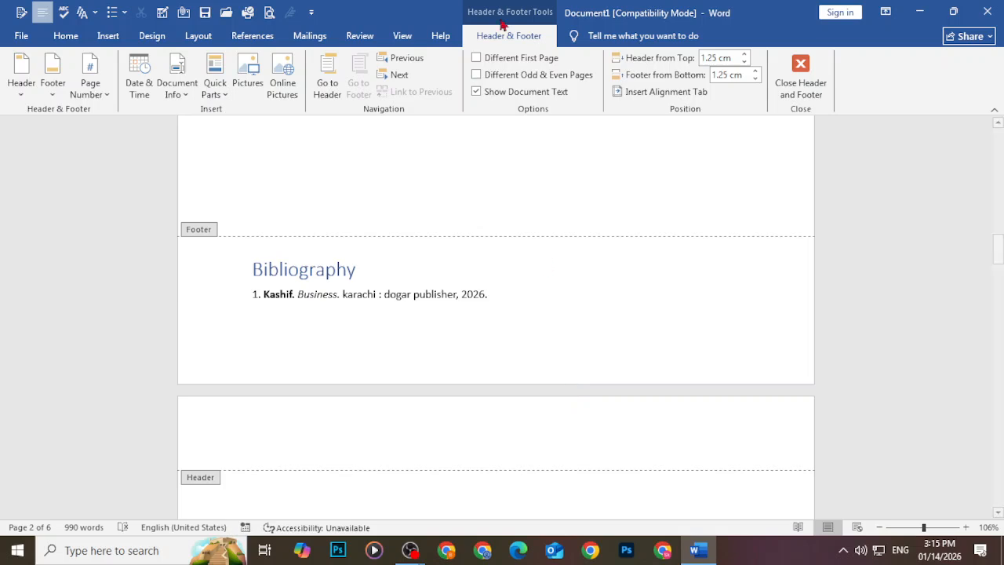
{"action": "left_click", "coordinate": [316, 36]}
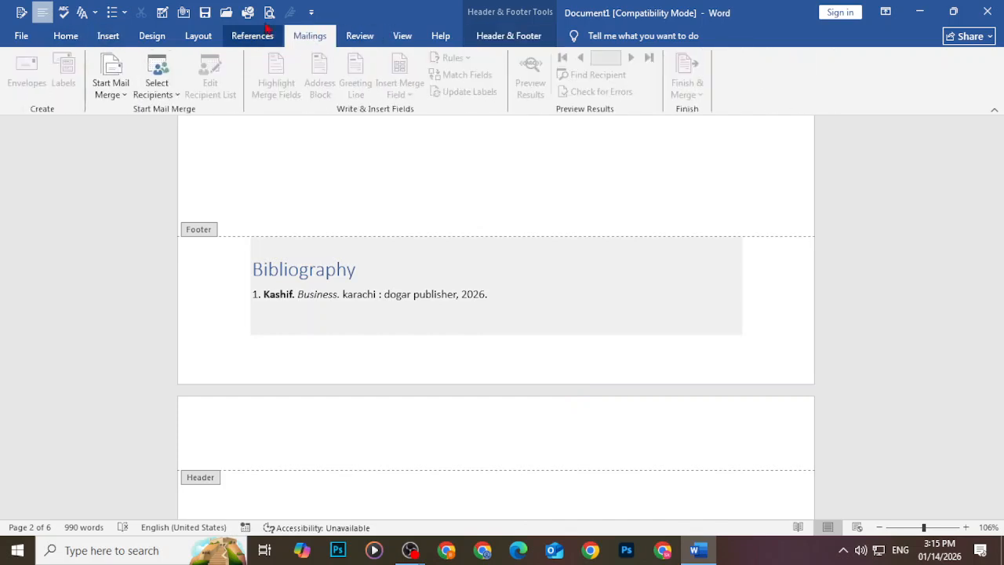
{"action": "left_click", "coordinate": [257, 36]}
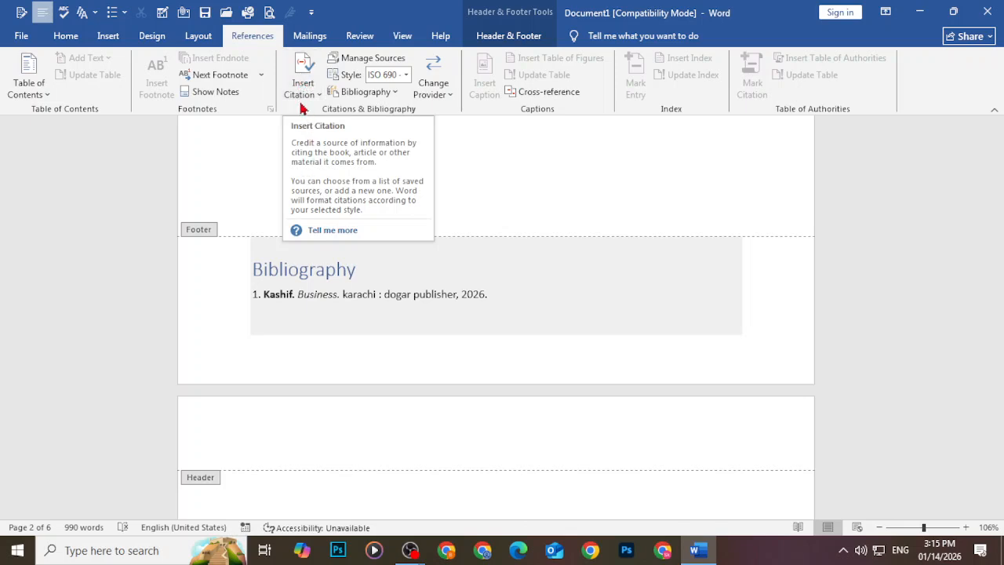
{"action": "scroll", "coordinate": [380, 205], "scroll_direction": "up", "scroll_amount": 7}
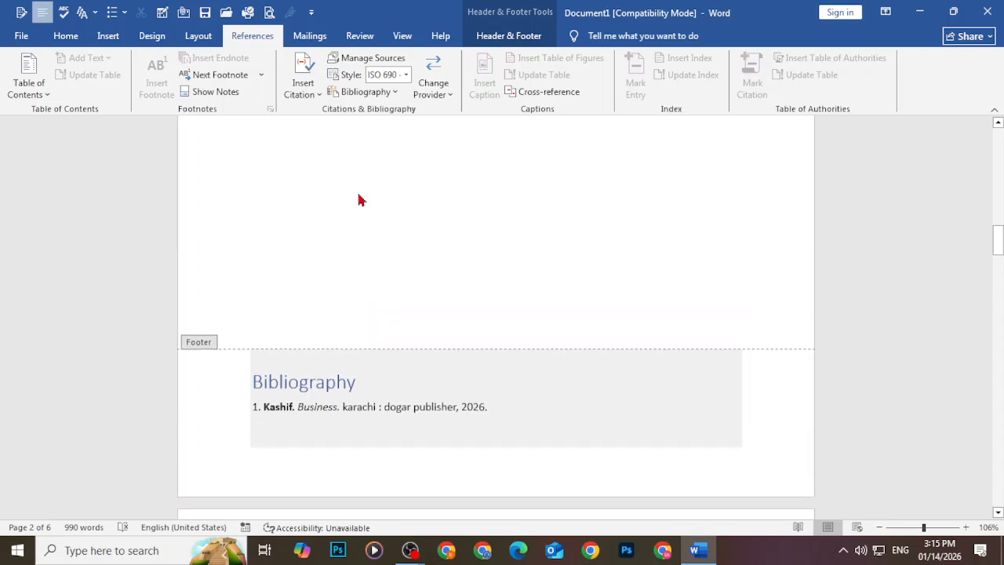
{"action": "double_click", "coordinate": [314, 215]}
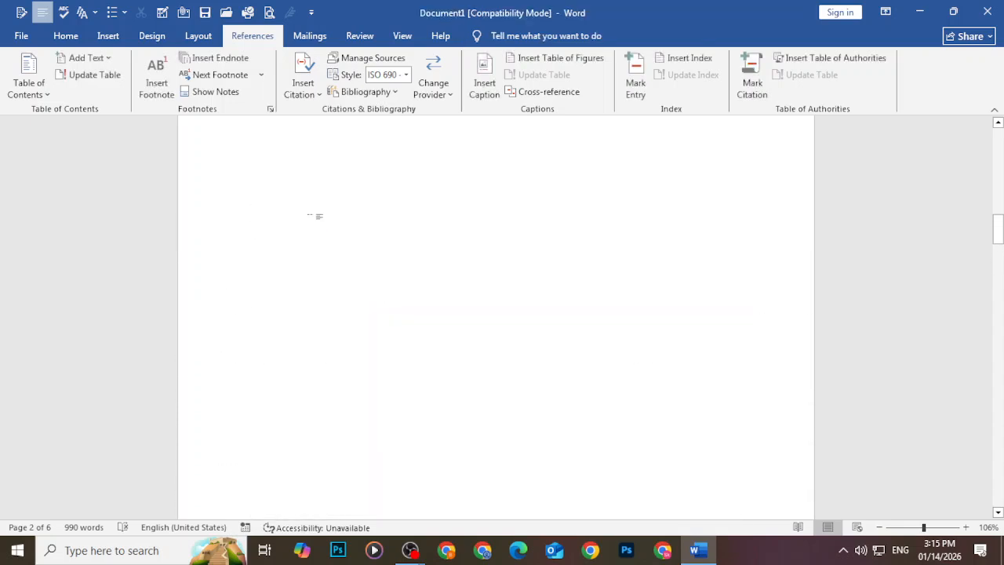
Begin adding a new citation source, keeping Book as the source type
{"action": "left_click", "coordinate": [300, 85]}
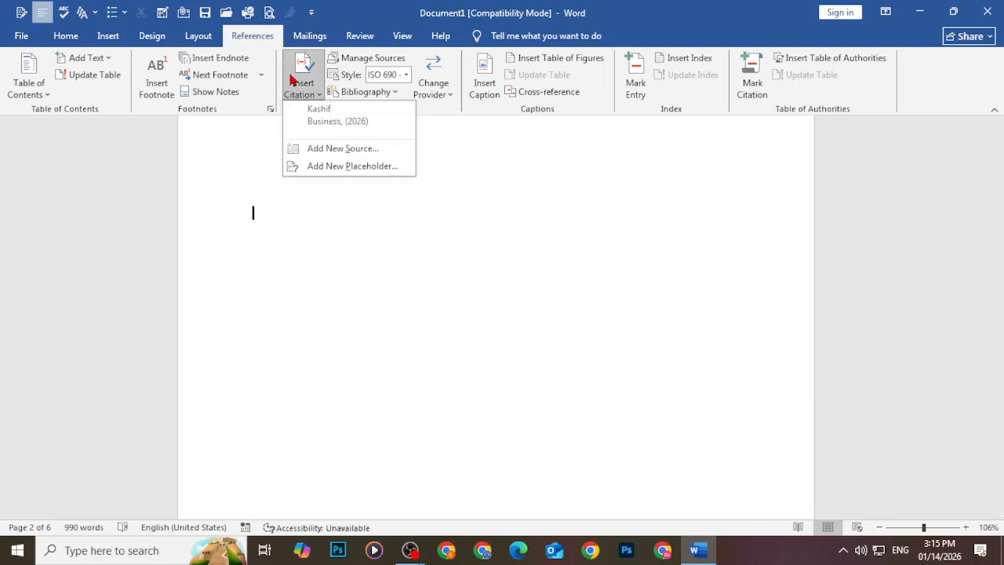
{"action": "left_click", "coordinate": [334, 148]}
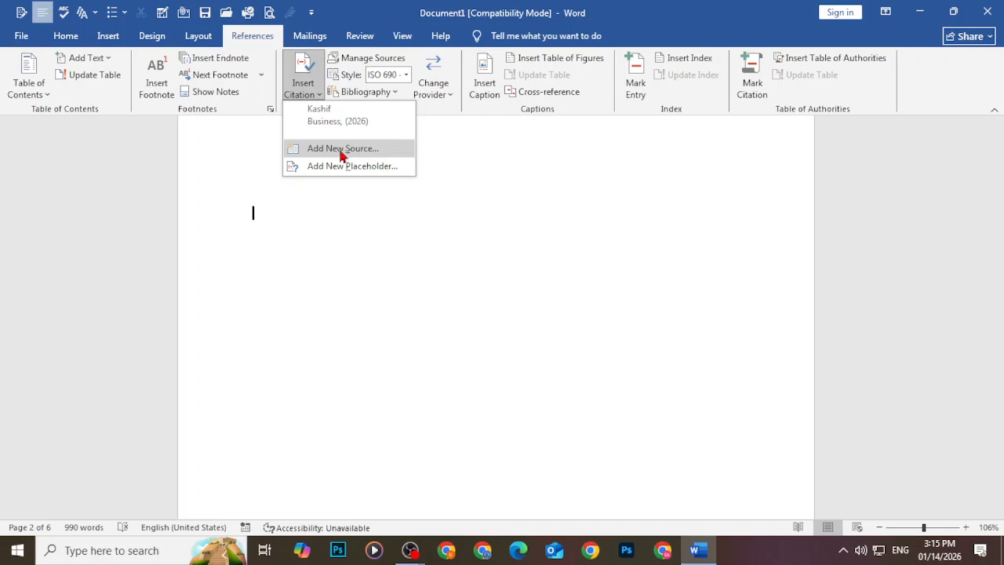
{"action": "left_click", "coordinate": [339, 154]}
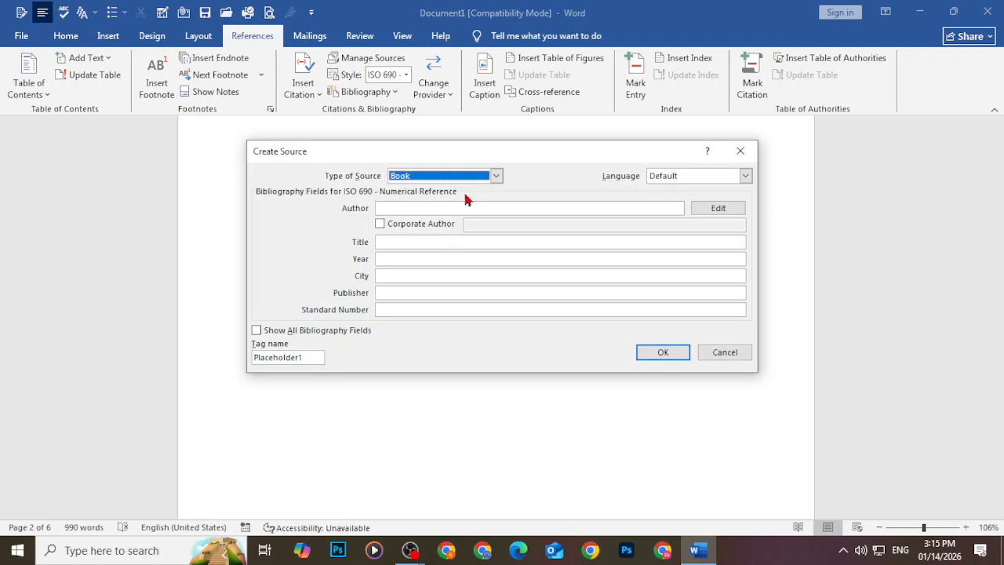
{"action": "left_click", "coordinate": [495, 178]}
{"action": "left_click", "coordinate": [489, 182]}
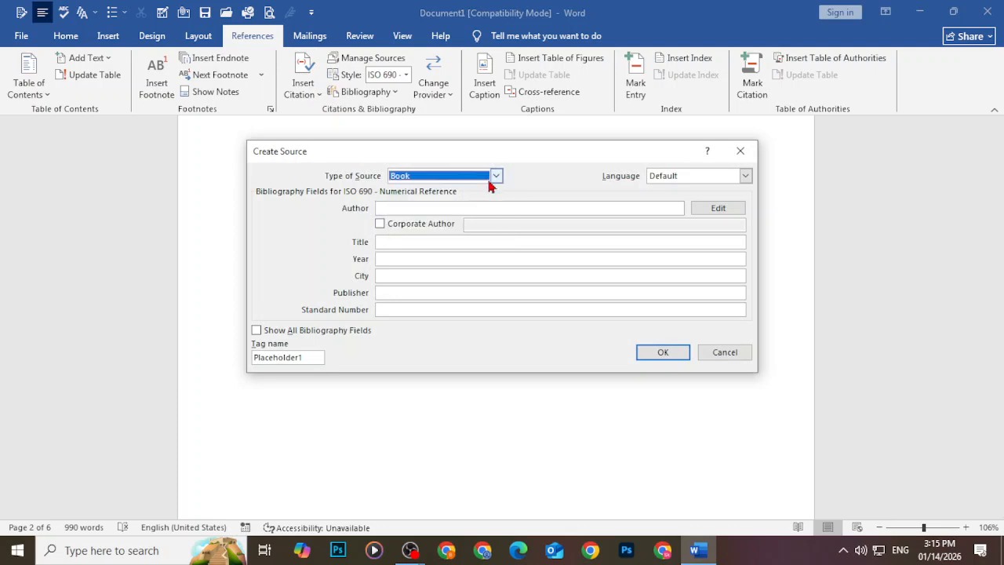
Enter the author's name and the title 'business', then insert citation (2)
{"action": "left_click", "coordinate": [477, 208]}
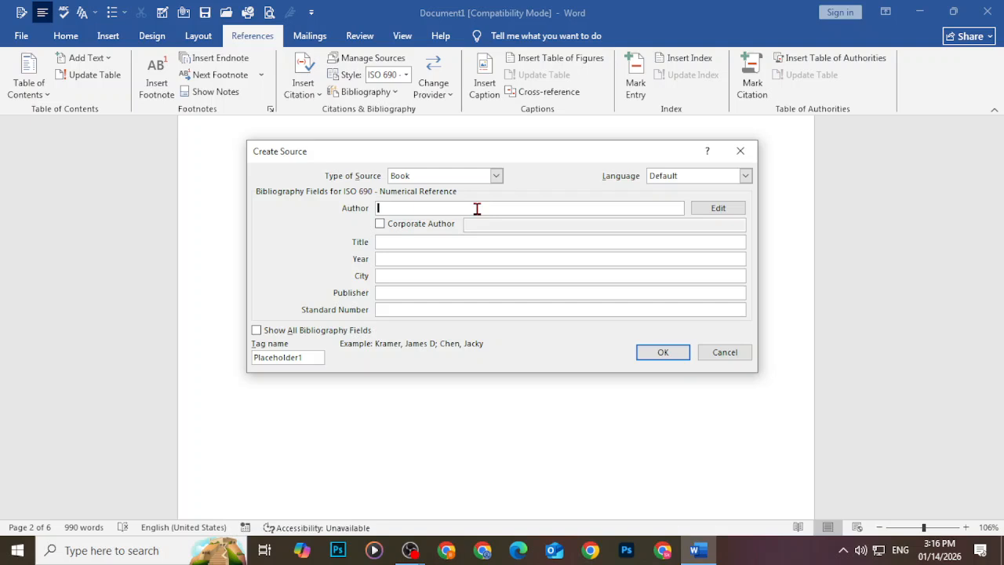
{"action": "type", "text": "rashid"}
{"action": "left_click", "coordinate": [397, 242]}
{"action": "type", "text": "b"}
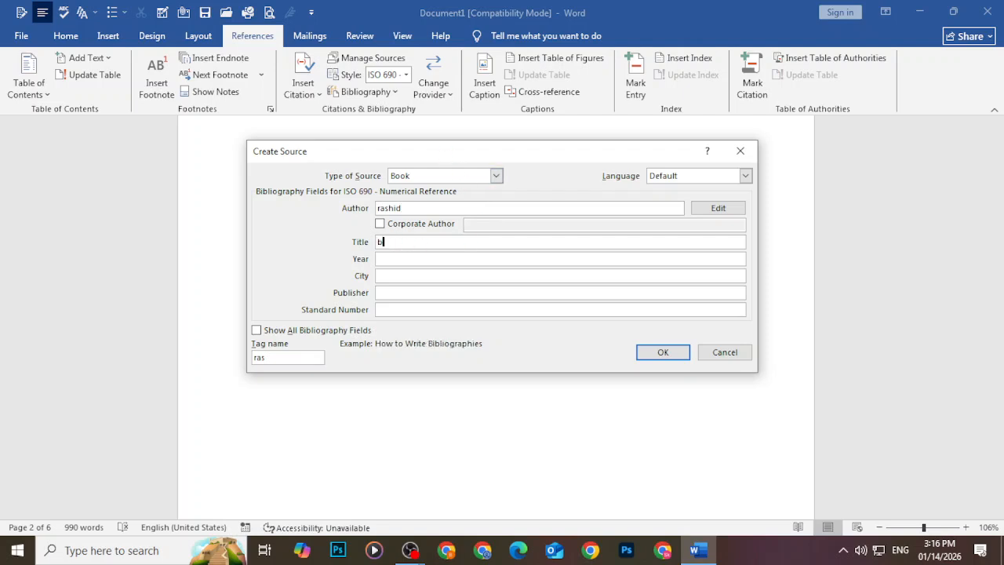
{"action": "type", "text": "usiness"}
{"action": "left_click", "coordinate": [389, 258]}
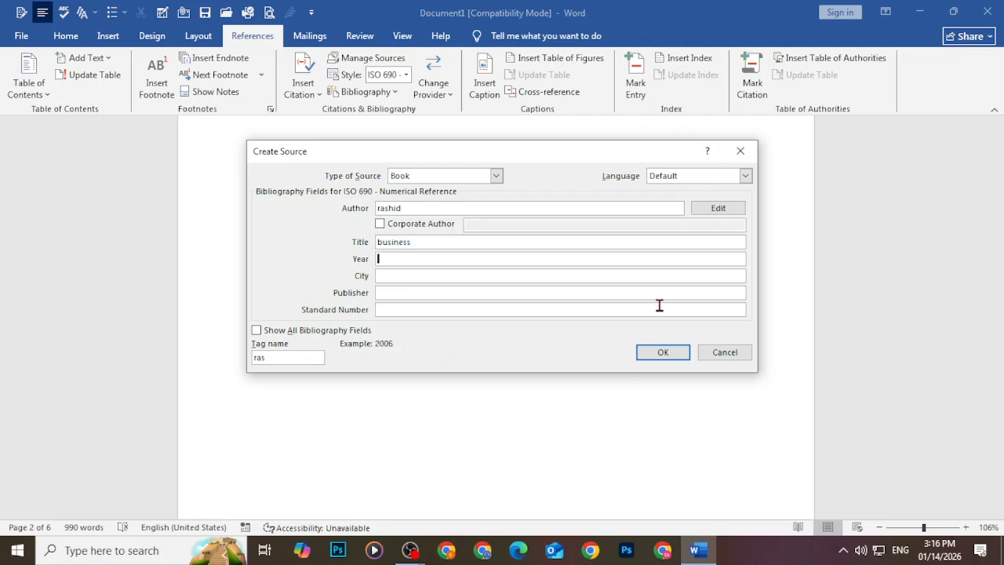
{"action": "left_click", "coordinate": [663, 352]}
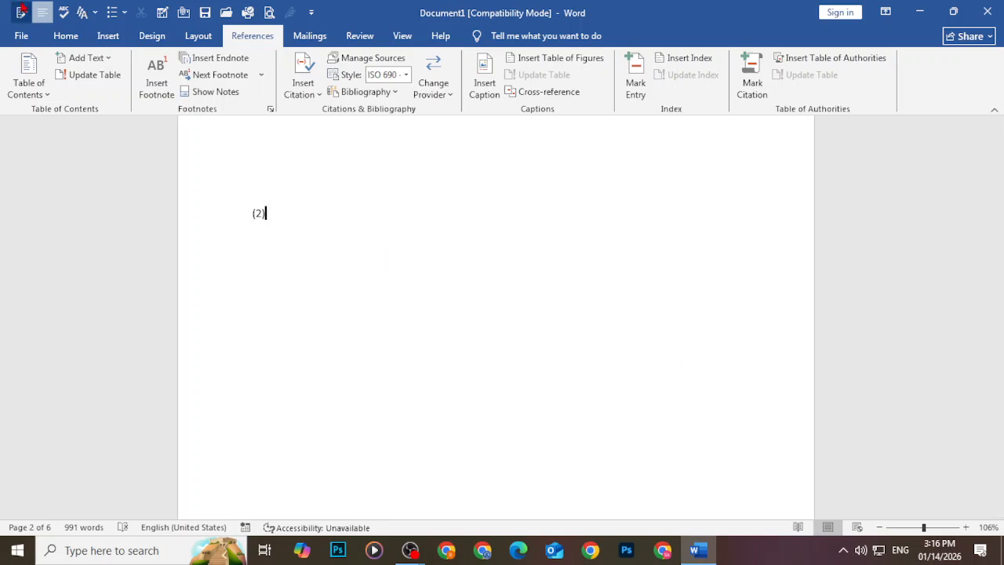
{"action": "left_click", "coordinate": [372, 91]}
Insert the built-in Bibliography listing both the Business and business sources
{"action": "left_click", "coordinate": [366, 152]}
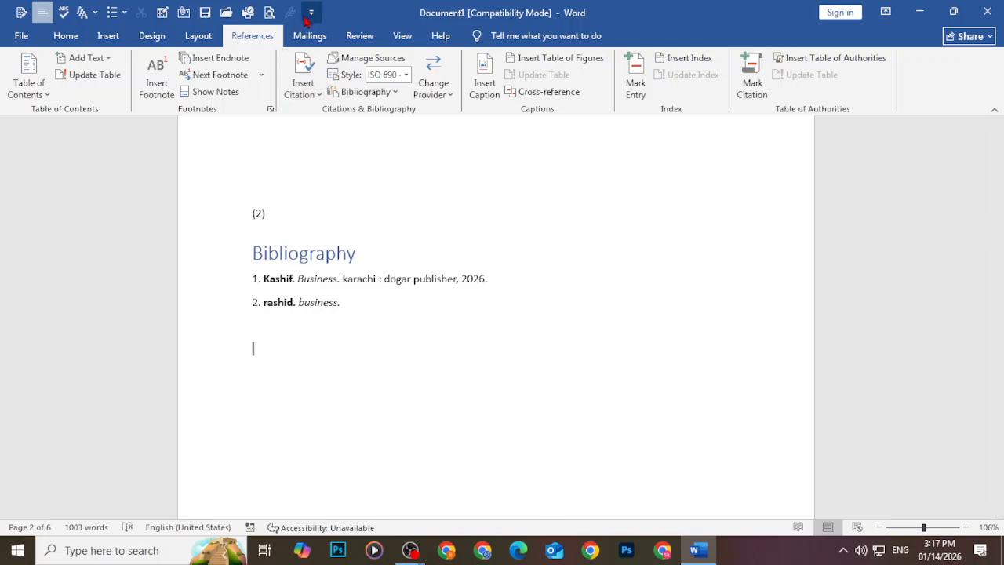
{"action": "left_click", "coordinate": [314, 37]}
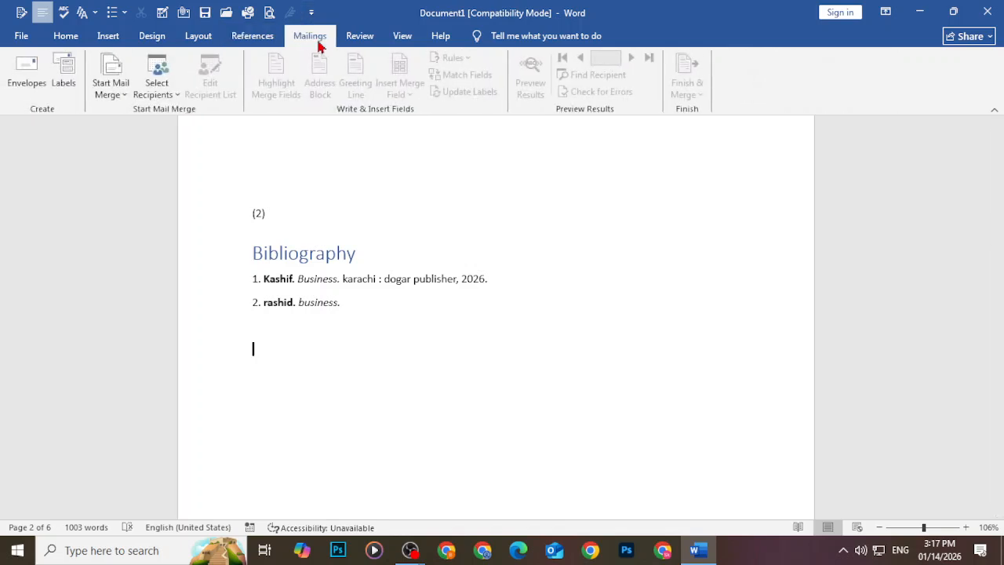
Switch between the Review and Mailings tabs and scroll down to Chapter 1
{"action": "left_click", "coordinate": [362, 43]}
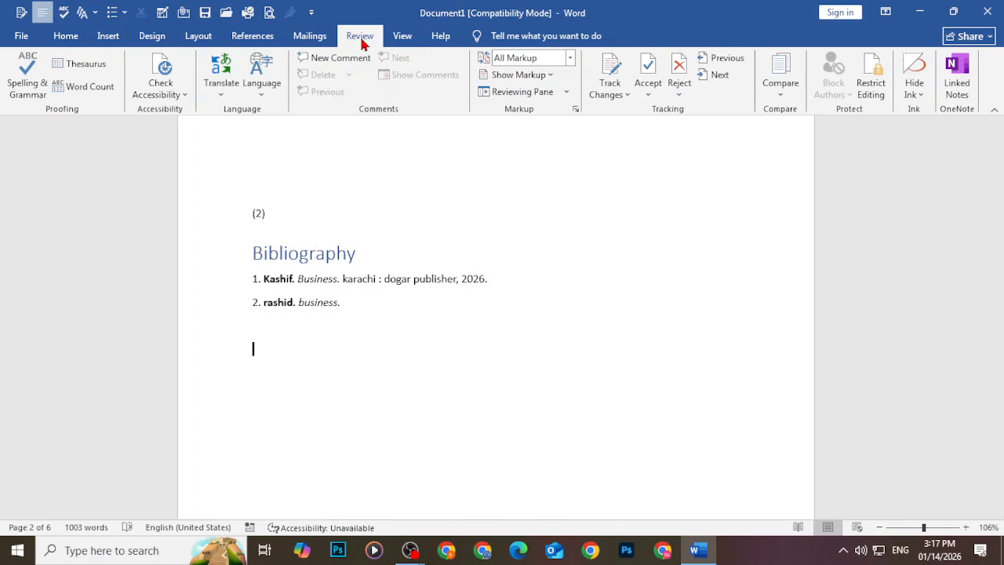
{"action": "left_click", "coordinate": [302, 46]}
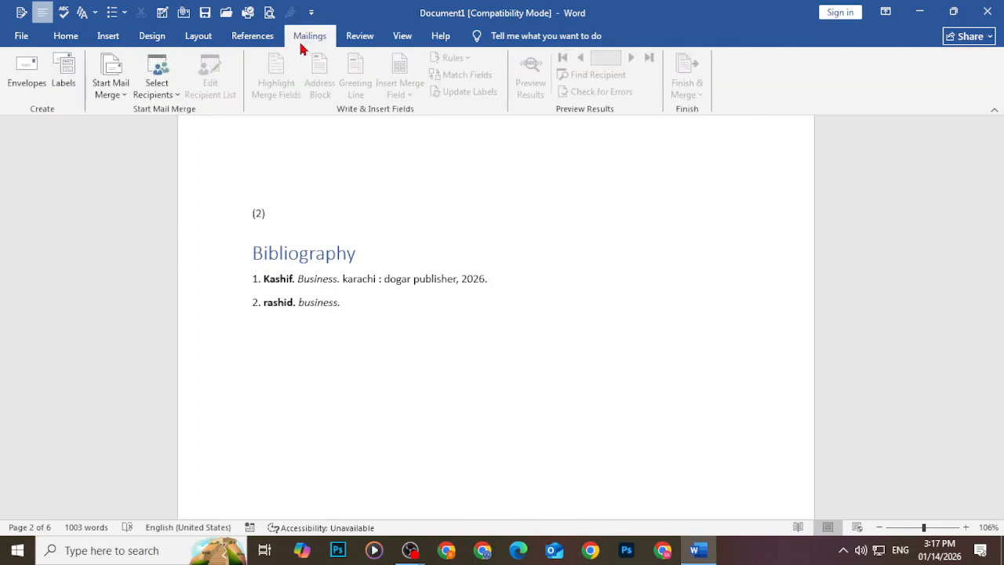
{"action": "left_click", "coordinate": [365, 45]}
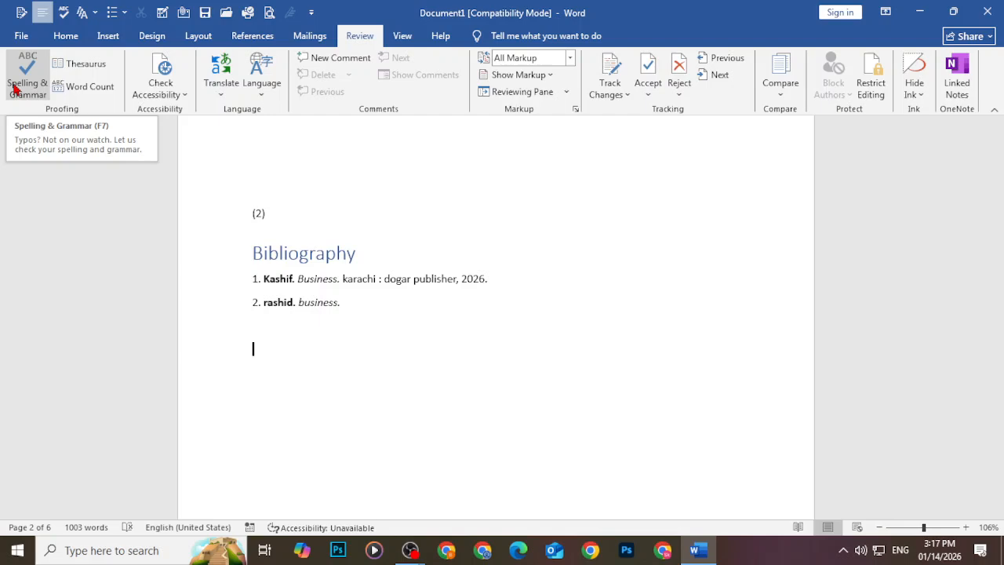
{"action": "scroll", "coordinate": [368, 250], "scroll_direction": "down", "scroll_amount": 6}
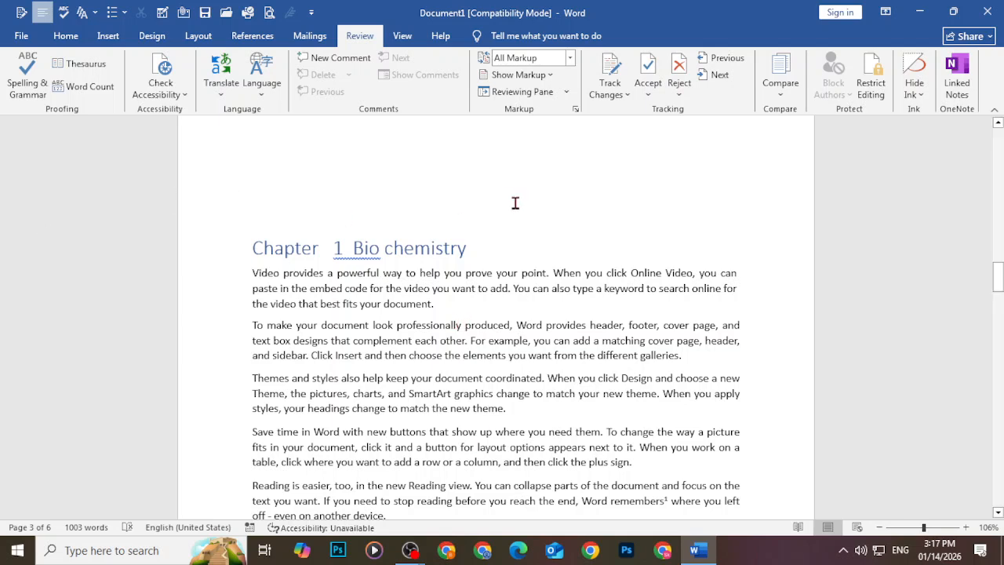
Edit 'point' in the first Chapter 1 sentence into the misspelling 'pont'
{"action": "left_click", "coordinate": [482, 275]}
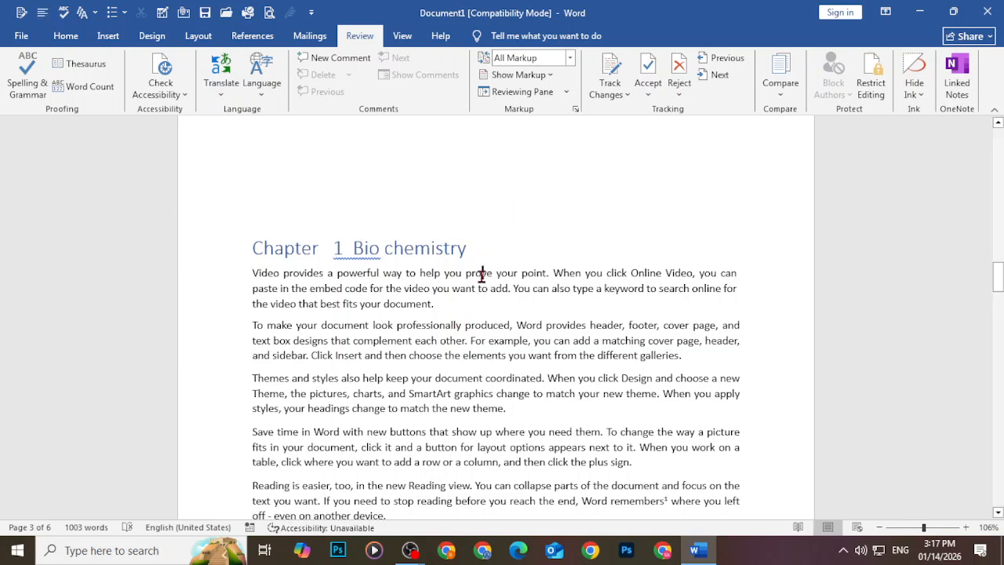
{"action": "left_click", "coordinate": [540, 273]}
{"action": "key", "text": "BackSpace"}
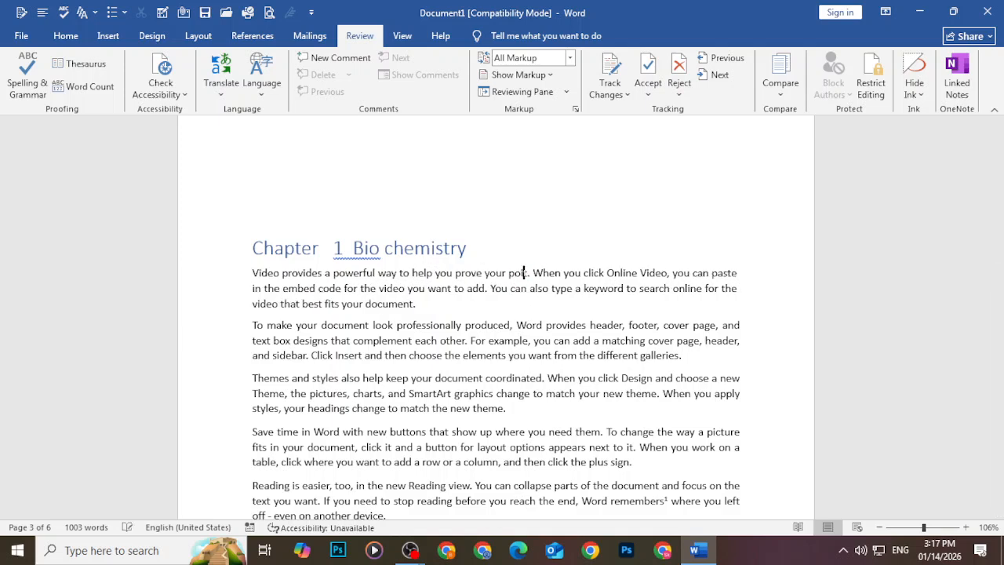
{"action": "type", "text": "n"}
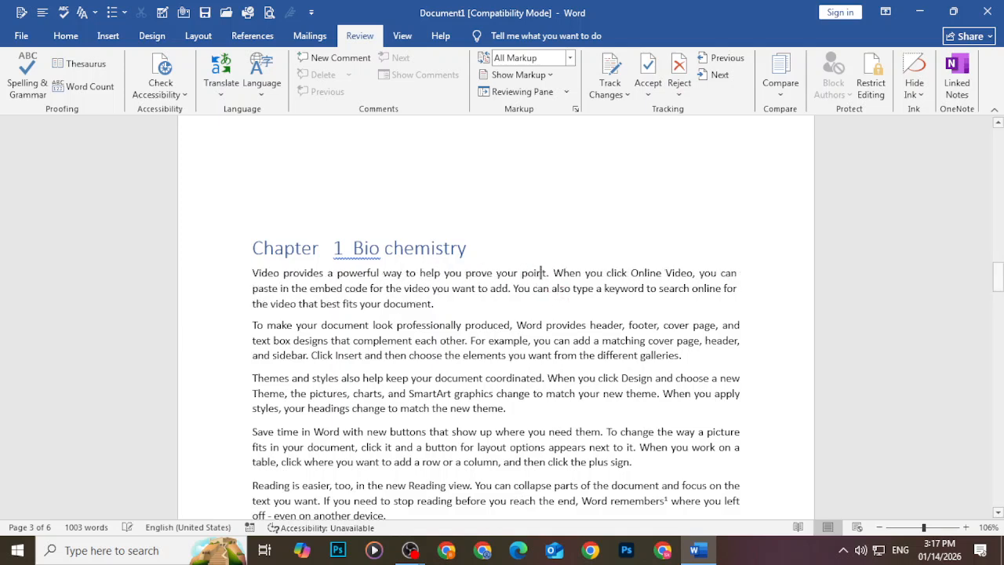
{"action": "key", "text": "BackSpace"}
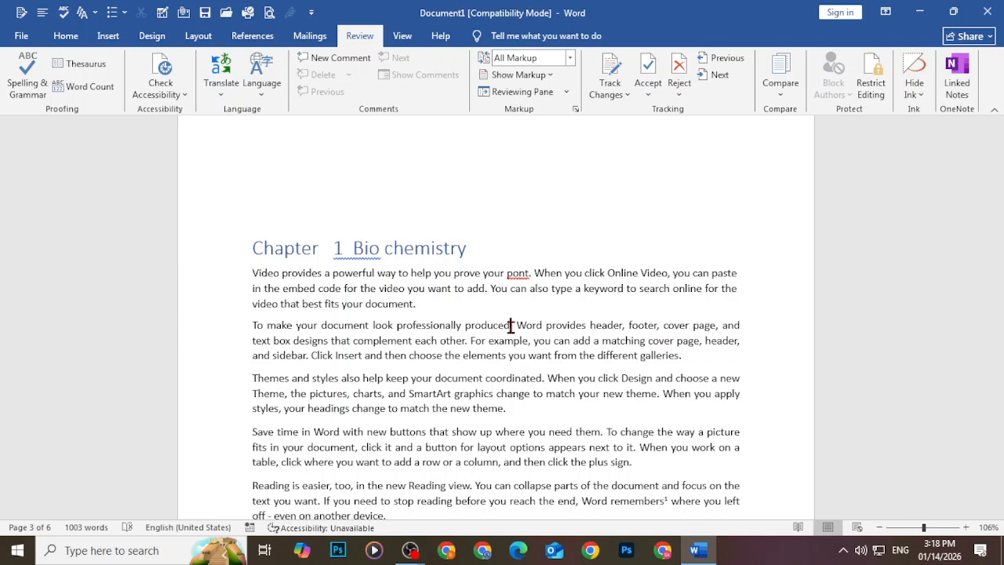
{"action": "left_click", "coordinate": [518, 273]}
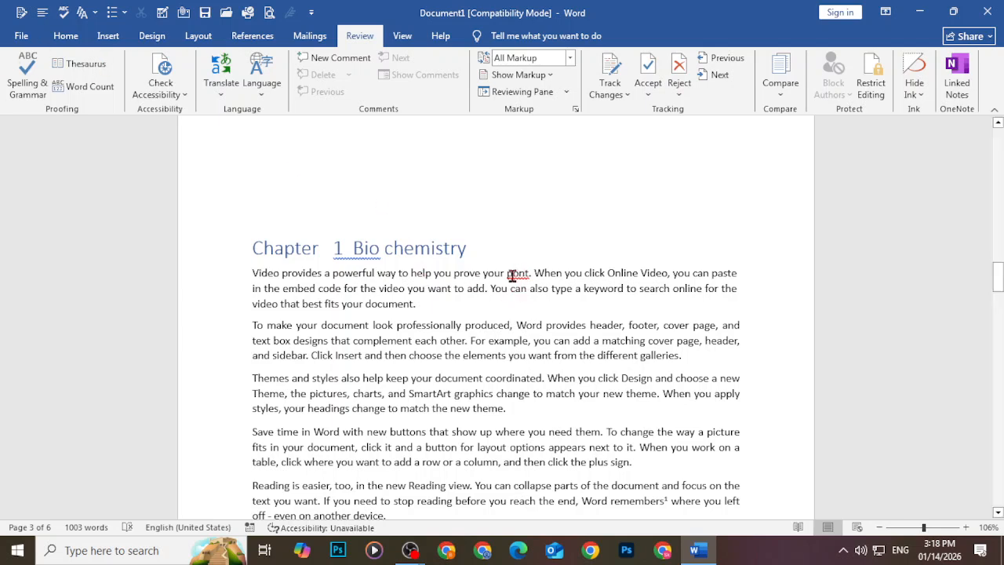
Change the misspelled 'pont' to 'point' with Spelling & Grammar, then close the Spelling pane
{"action": "mouse_move", "coordinate": [505, 276]}
{"action": "left_mouse_down"}
{"action": "mouse_move", "coordinate": [541, 264]}
{"action": "mouse_move", "coordinate": [530, 277]}
{"action": "mouse_move", "coordinate": [507, 274]}
{"action": "left_mouse_up"}
{"action": "left_click", "coordinate": [531, 276]}
{"action": "left_click", "coordinate": [28, 95]}
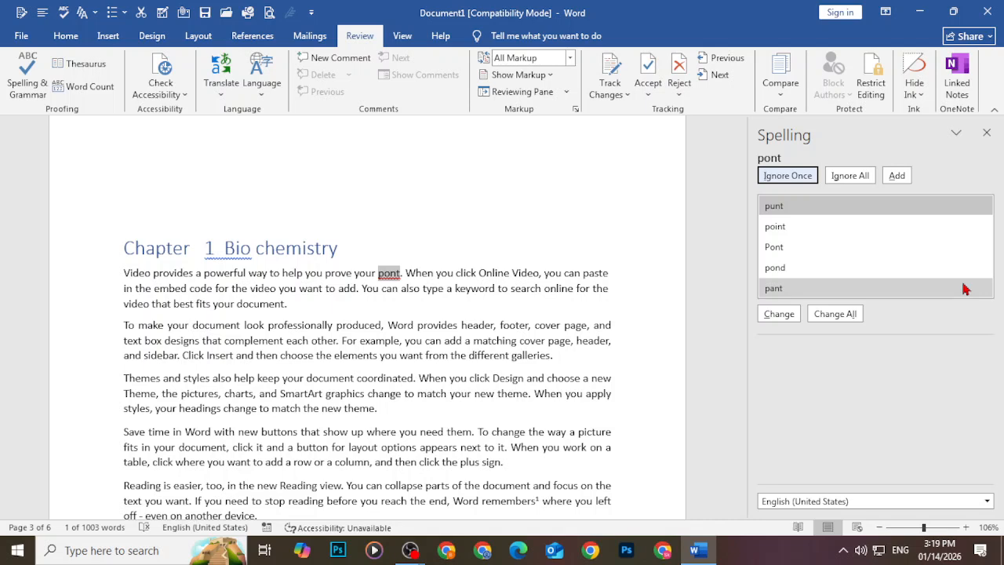
{"action": "left_click", "coordinate": [788, 228]}
{"action": "left_click", "coordinate": [783, 316]}
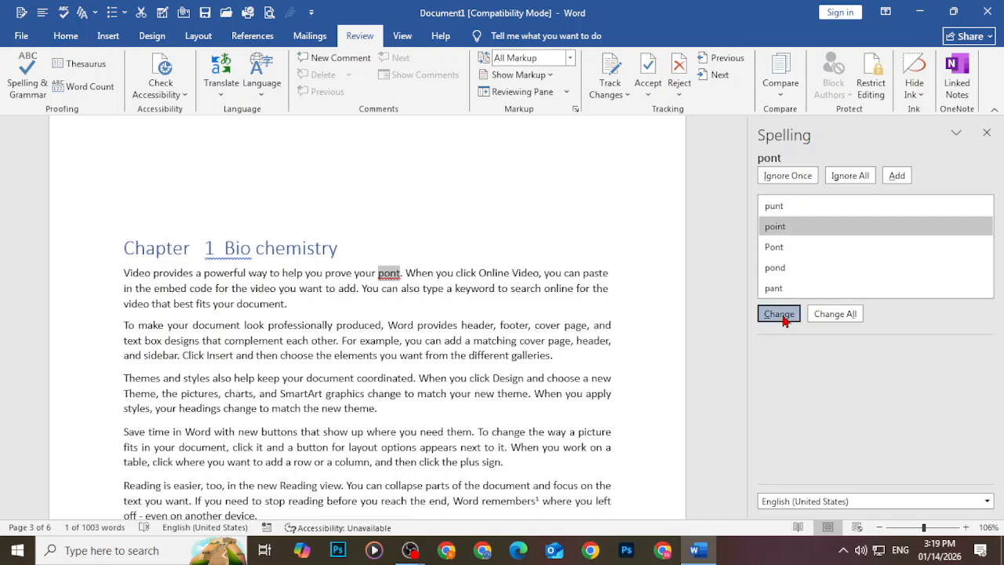
{"action": "left_click", "coordinate": [559, 311]}
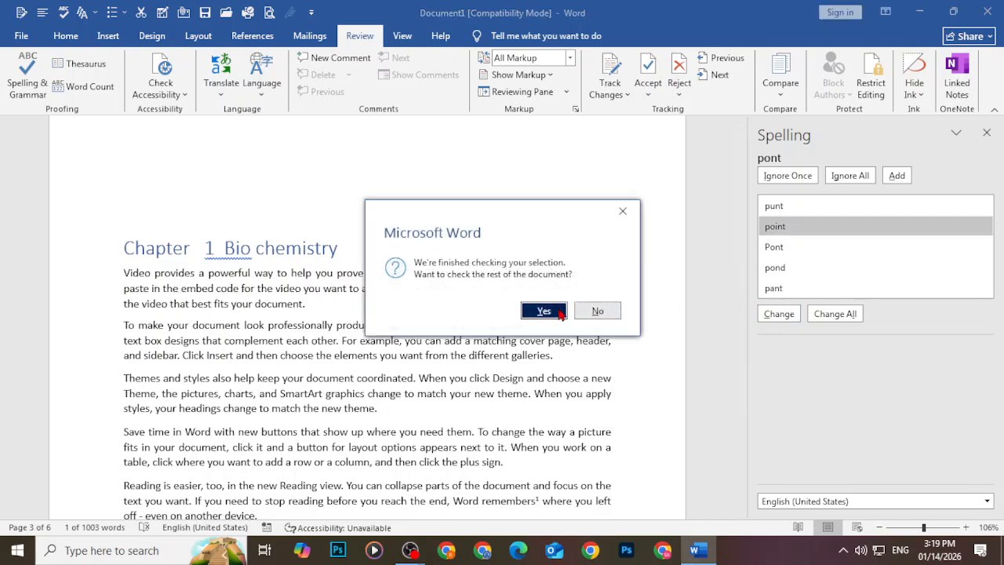
{"action": "scroll", "coordinate": [559, 308], "scroll_direction": "up", "scroll_amount": 5}
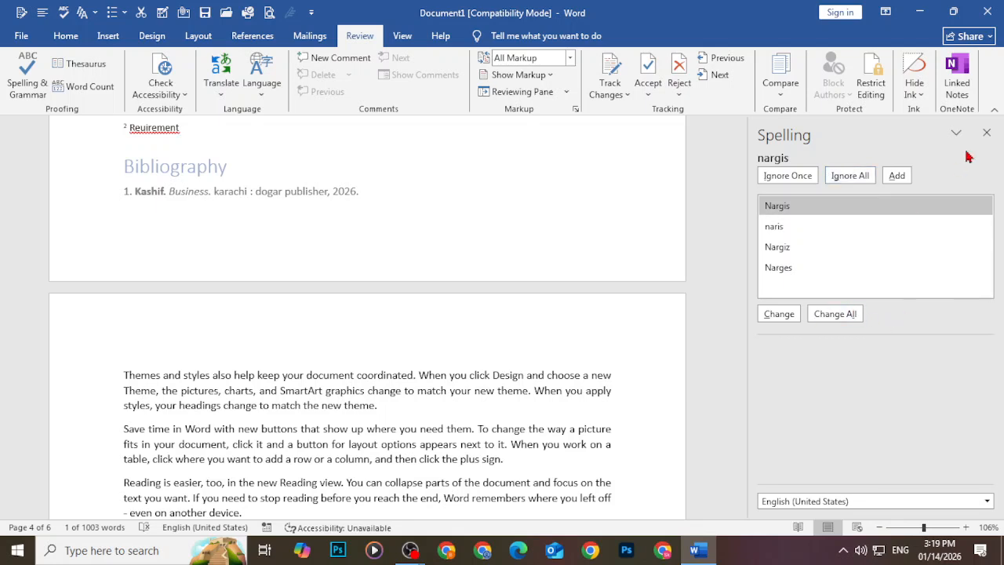
{"action": "left_click", "coordinate": [988, 133]}
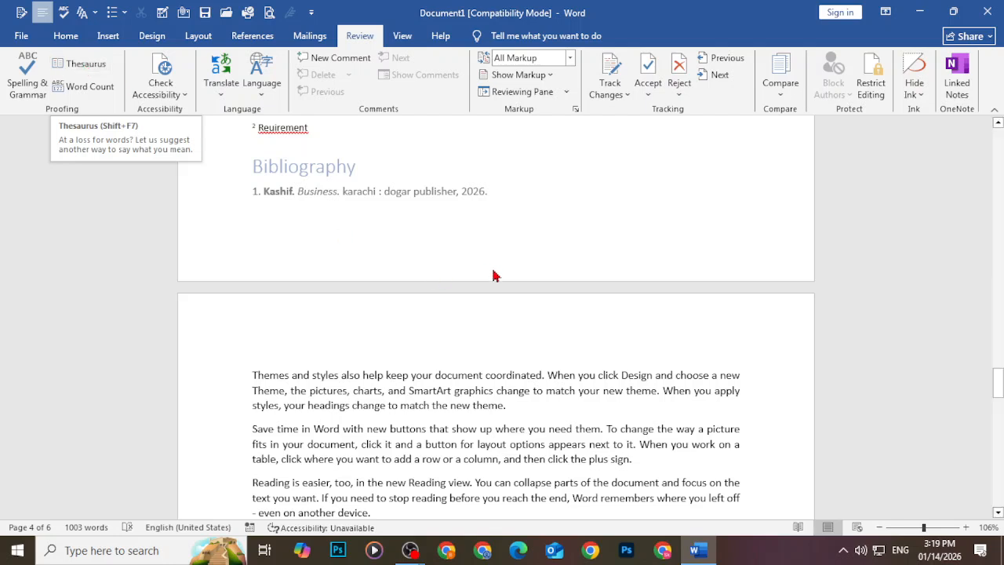
{"action": "left_click", "coordinate": [620, 374]}
{"action": "double_click", "coordinate": [629, 375]}
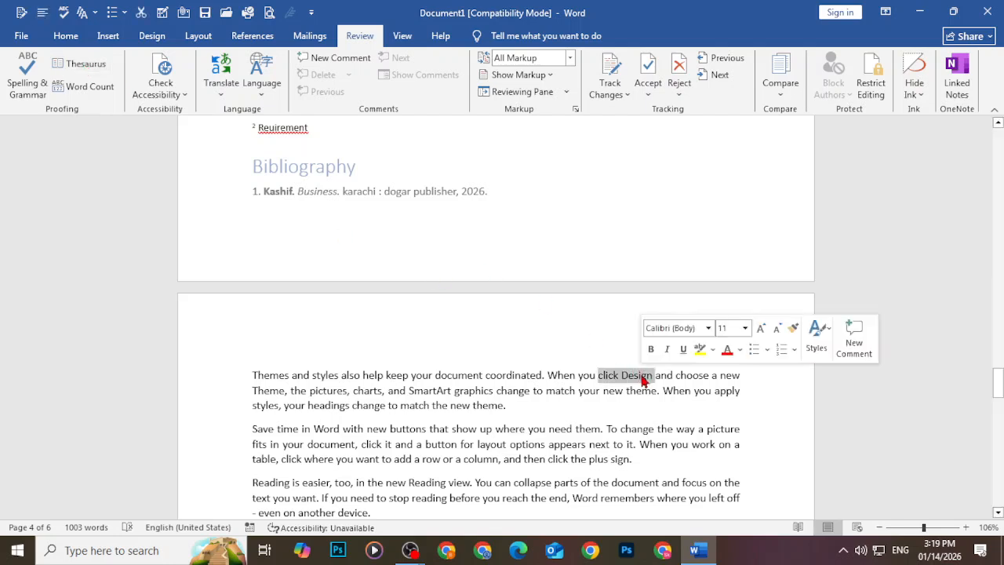
{"action": "left_click", "coordinate": [649, 375]}
{"action": "left_click_drag", "start_coordinate": [653, 376], "coordinate": [622, 379]}
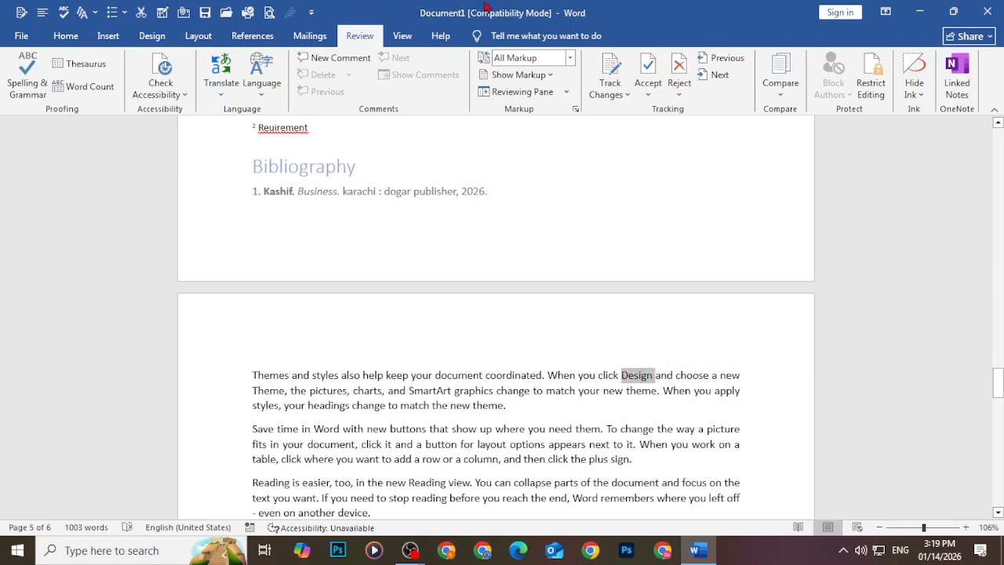
{"action": "left_click", "coordinate": [86, 64]}
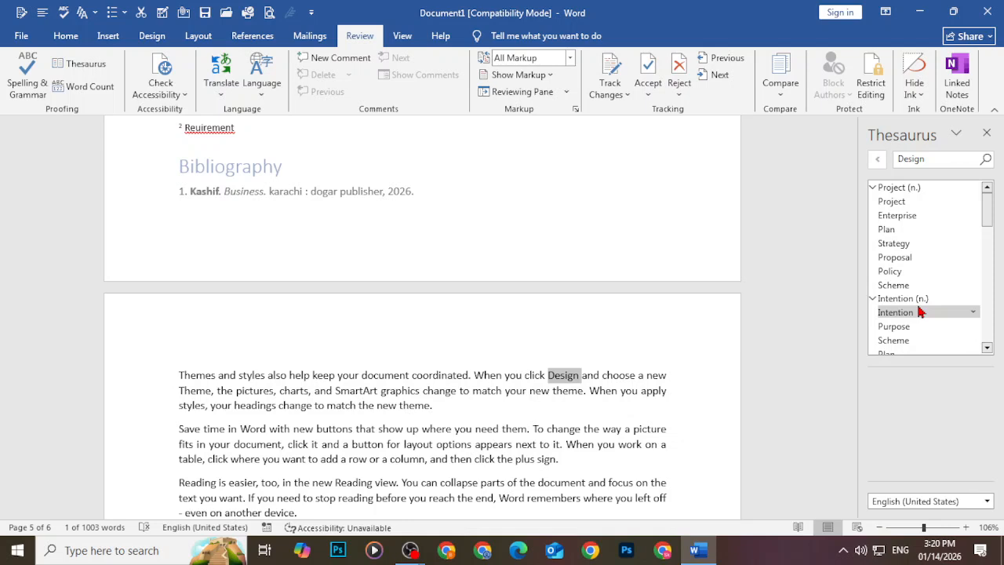
{"action": "left_click", "coordinate": [942, 159]}
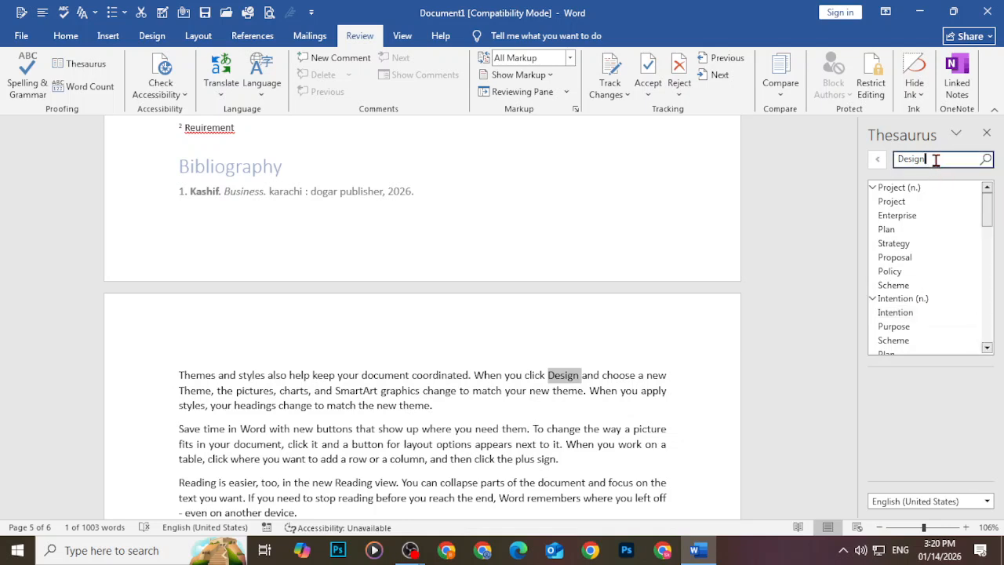
{"action": "key", "text": "BackSpace"}
{"action": "key", "text": "BackSpace"}
{"action": "key", "text": "BackSpace"}
{"action": "key", "text": "BackSpace"}
{"action": "key", "text": "BackSpace"}
{"action": "key", "text": "BackSpace"}
{"action": "type", "text": "new"}
{"action": "left_click", "coordinate": [988, 163]}
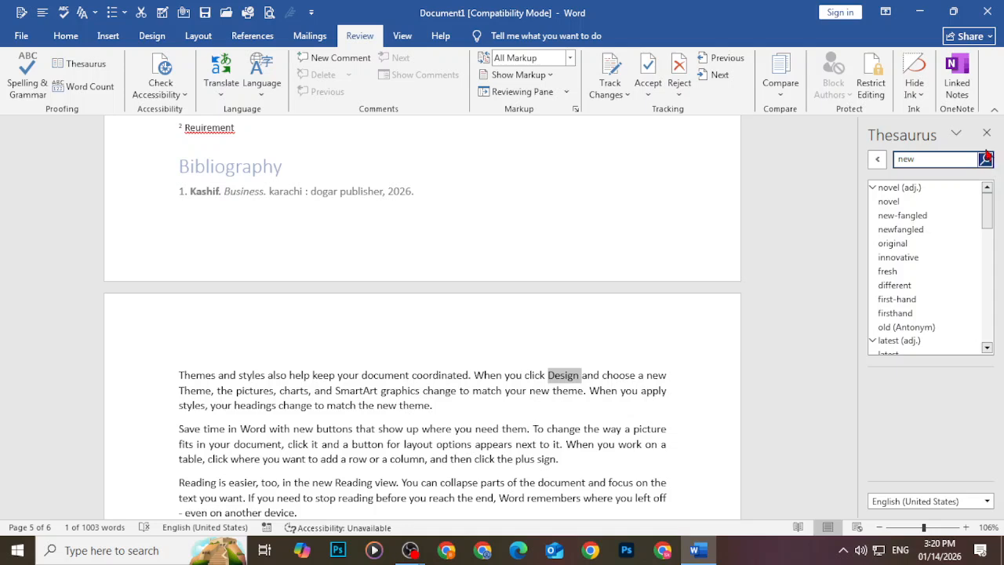
{"action": "left_click", "coordinate": [987, 132]}
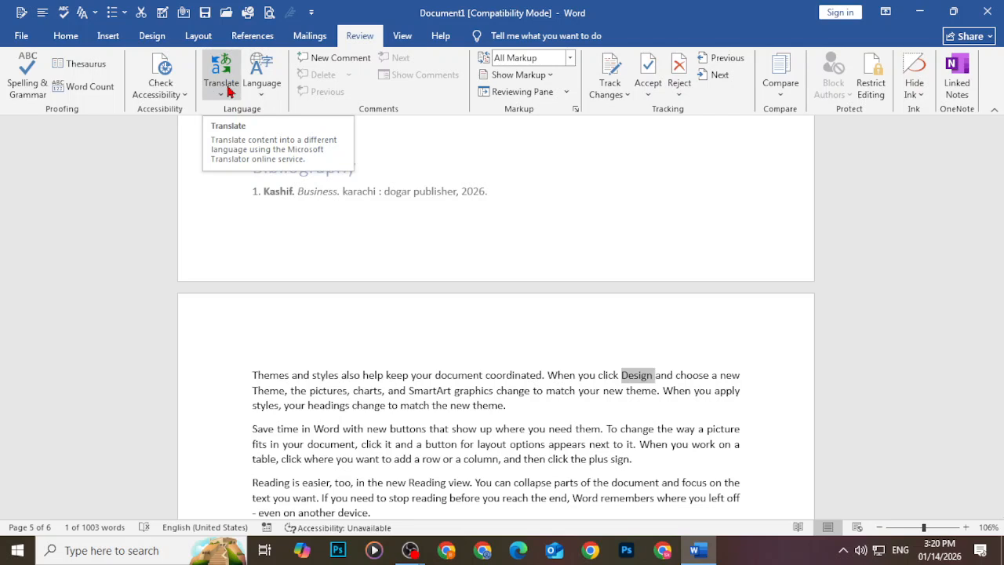
Send the selected Themes and styles paragraph to Translate Selected Text, accepting the online prompt
{"action": "scroll", "coordinate": [313, 386], "scroll_direction": "down", "scroll_amount": 2}
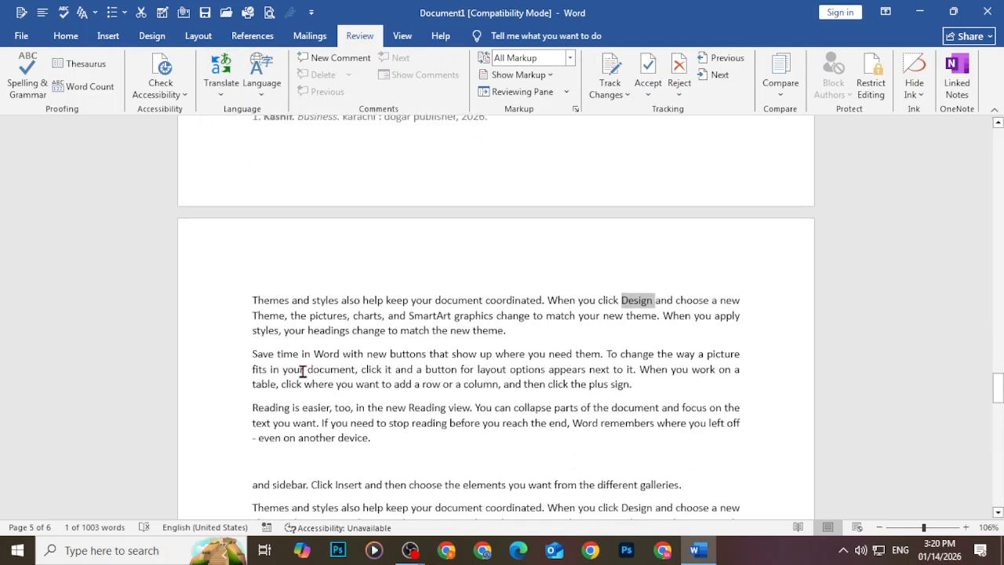
{"action": "left_click_drag", "start_coordinate": [252, 299], "coordinate": [510, 331]}
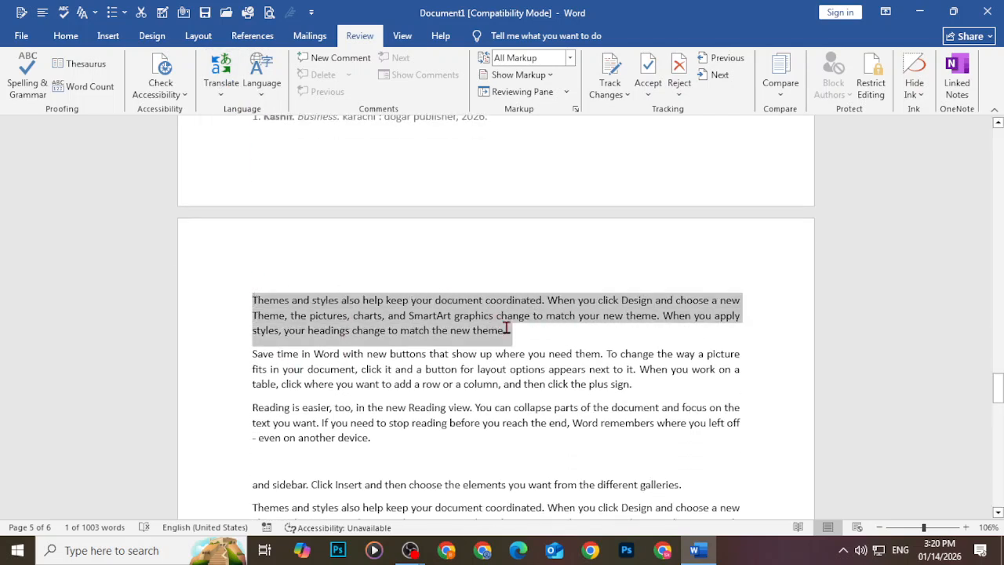
{"action": "left_click", "coordinate": [220, 86]}
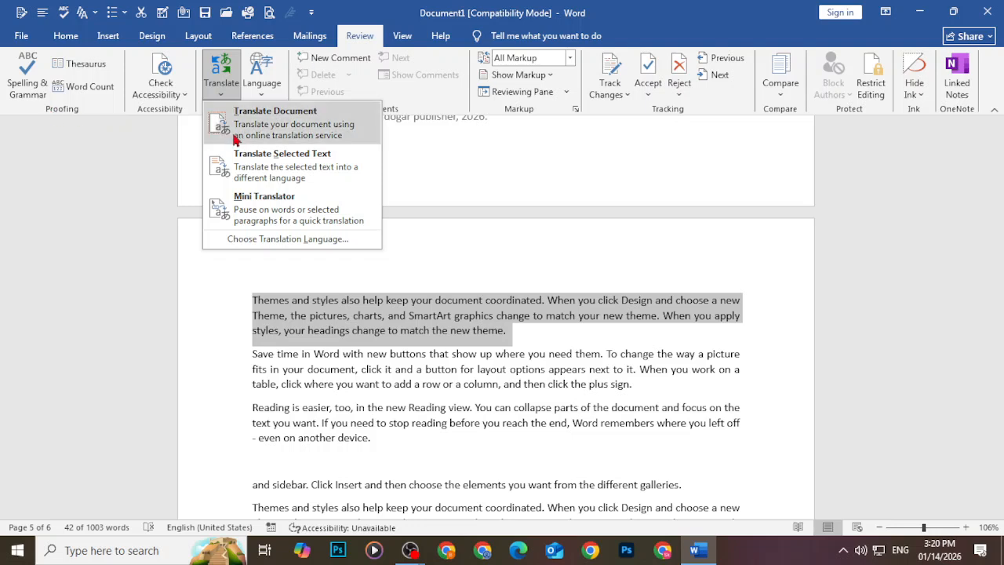
{"action": "left_click", "coordinate": [345, 160]}
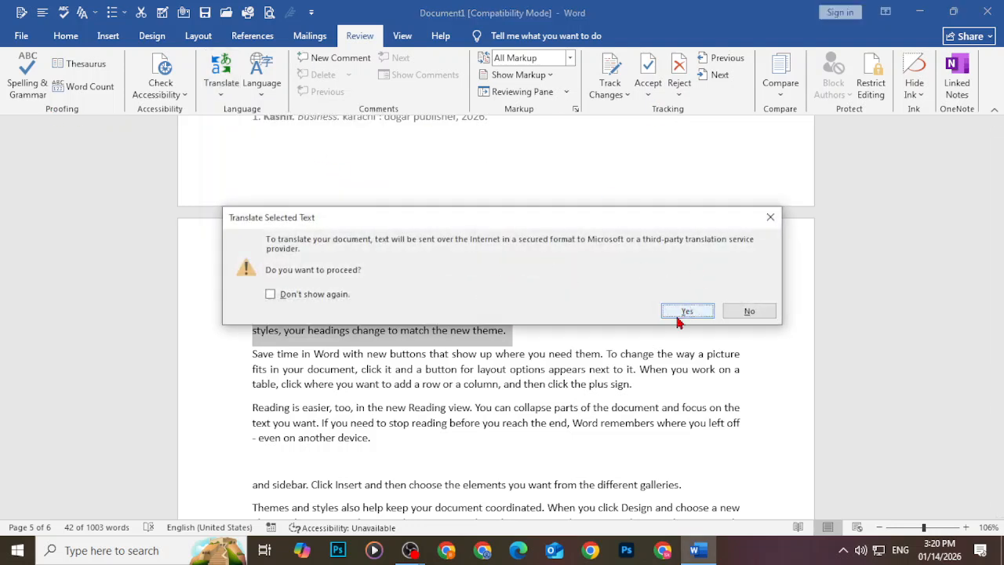
{"action": "left_click", "coordinate": [687, 311]}
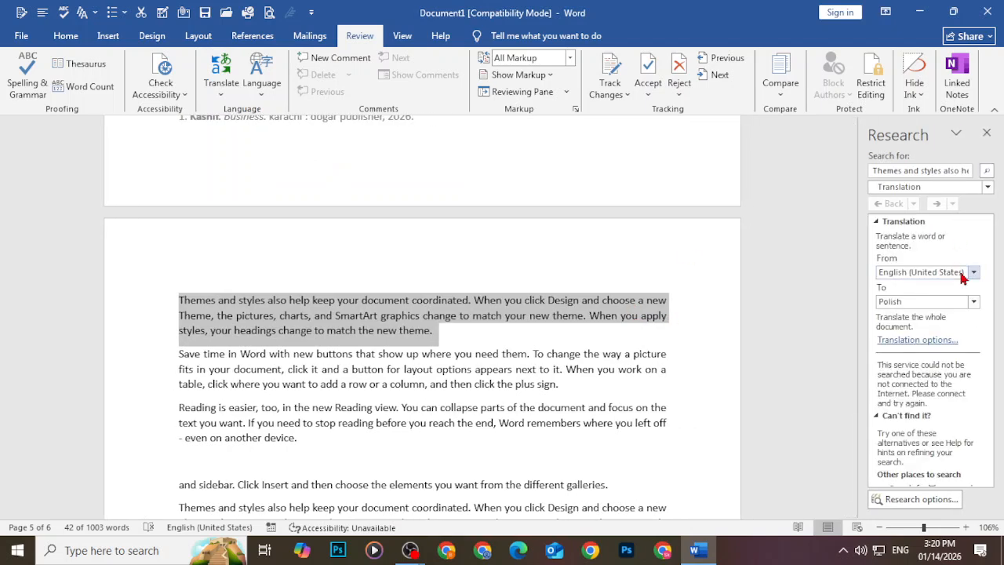
Set the translation's target language to Hindi in the Research pane
{"action": "left_click", "coordinate": [973, 302]}
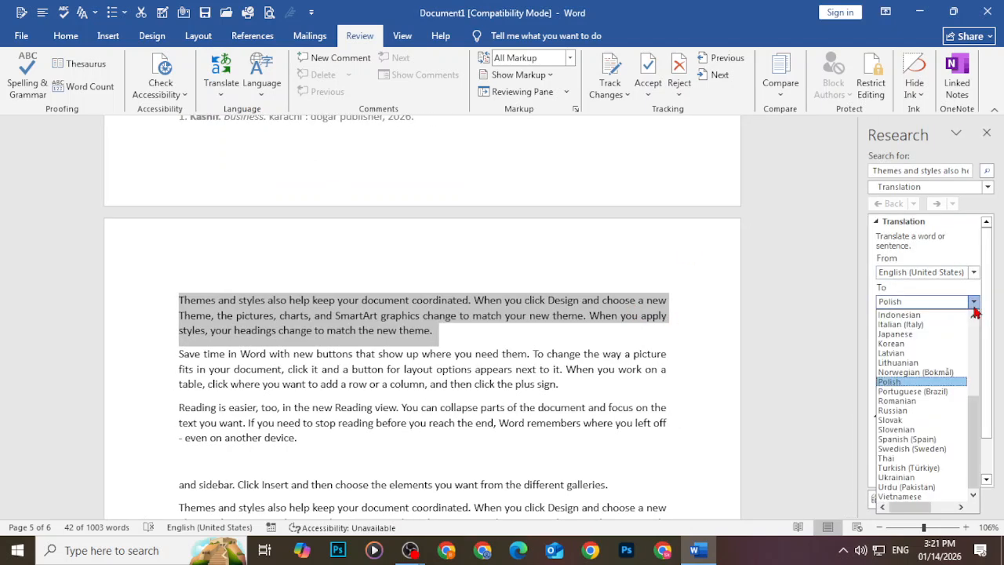
{"action": "left_click", "coordinate": [922, 334]}
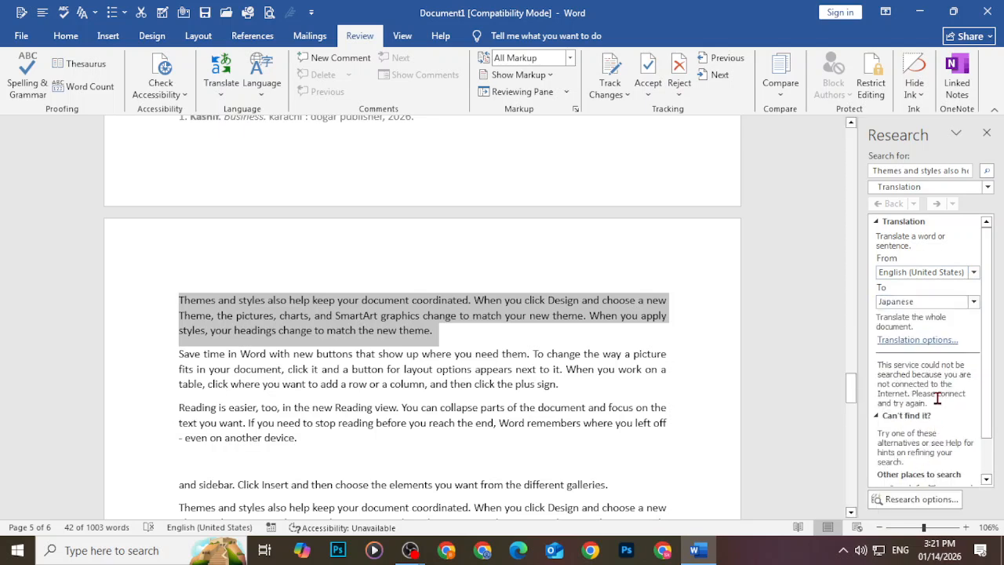
{"action": "scroll", "coordinate": [938, 399], "scroll_direction": "down", "scroll_amount": 1}
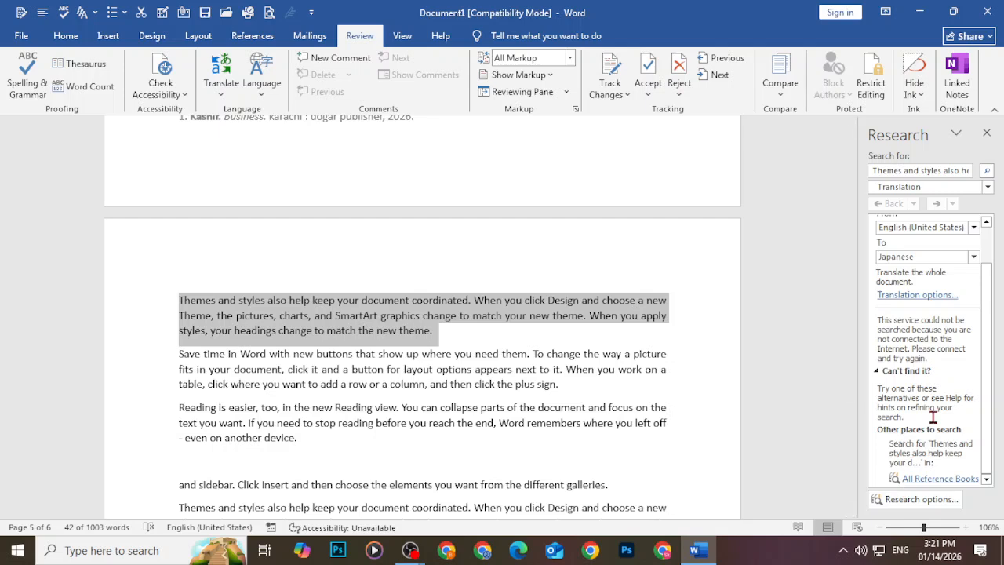
{"action": "scroll", "coordinate": [931, 325], "scroll_direction": "up", "scroll_amount": 1}
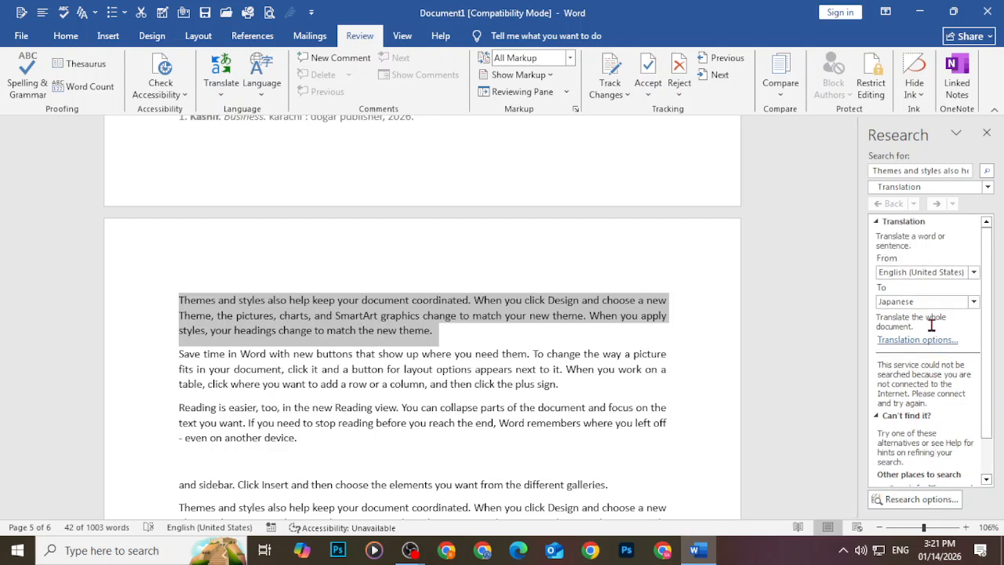
{"action": "left_click", "coordinate": [937, 302]}
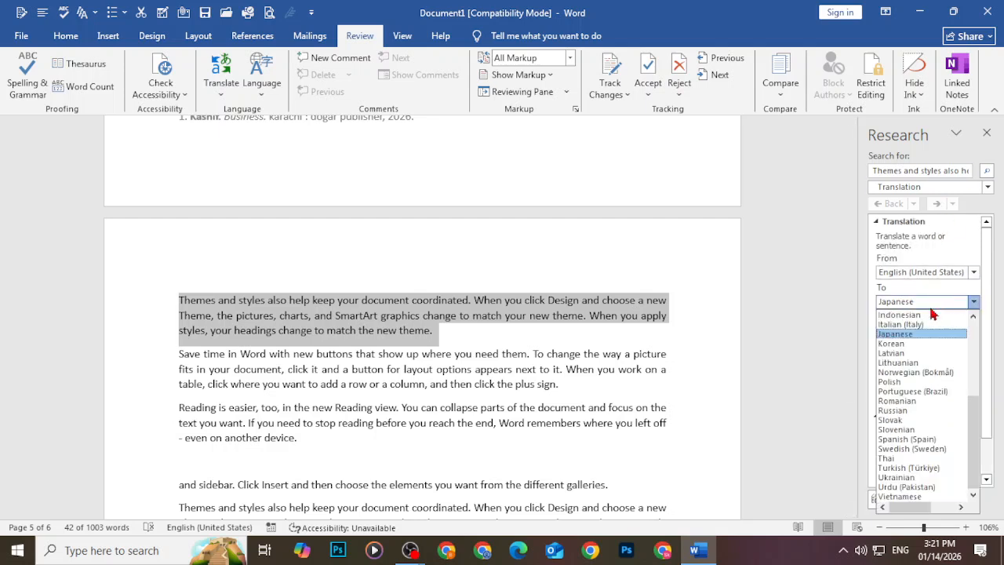
{"action": "scroll", "coordinate": [909, 360], "scroll_direction": "up", "scroll_amount": 5}
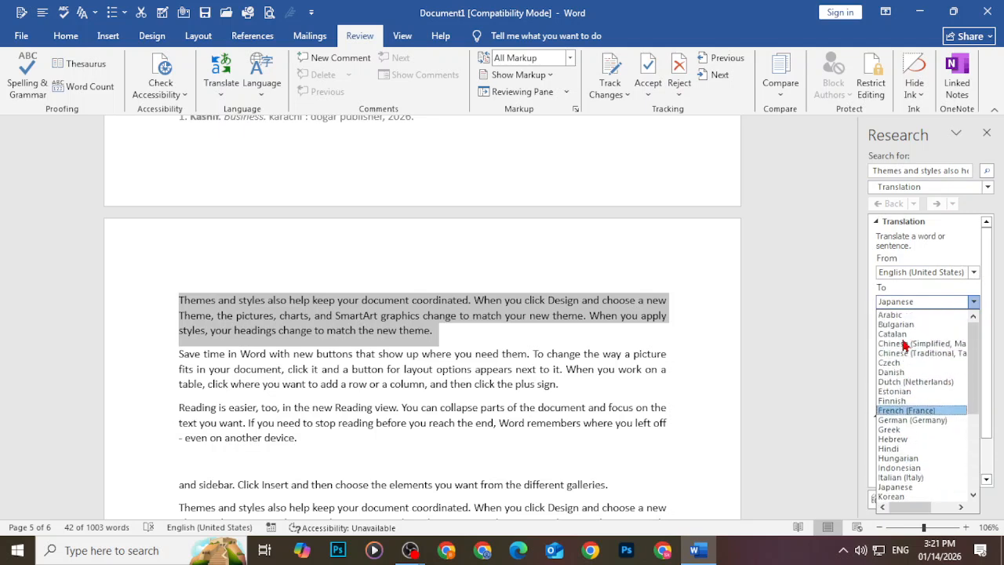
{"action": "left_click", "coordinate": [899, 315]}
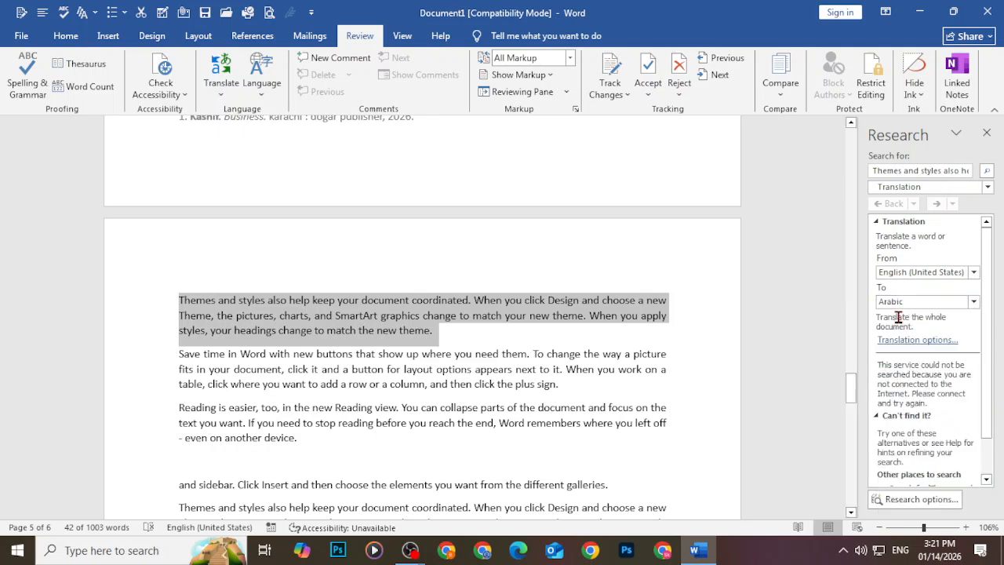
{"action": "left_click", "coordinate": [924, 307]}
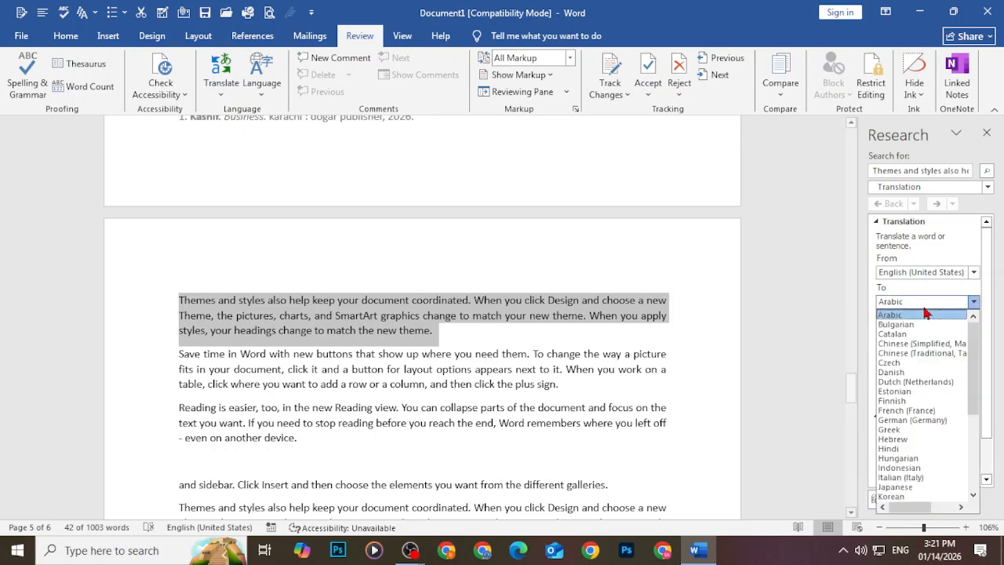
{"action": "scroll", "coordinate": [908, 388], "scroll_direction": "down", "scroll_amount": 2}
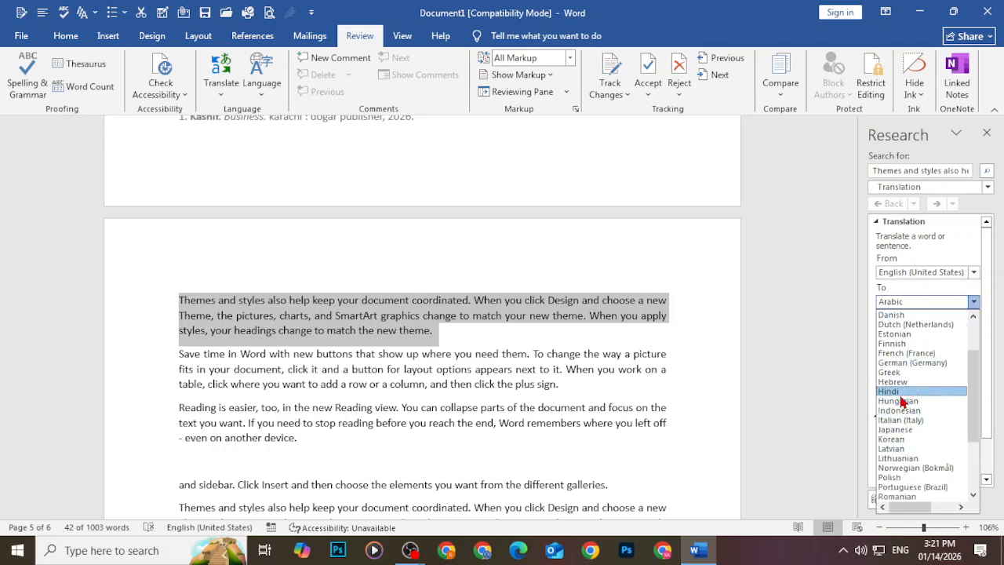
{"action": "left_click", "coordinate": [900, 392]}
{"action": "scroll", "coordinate": [925, 385], "scroll_direction": "down", "scroll_amount": 1}
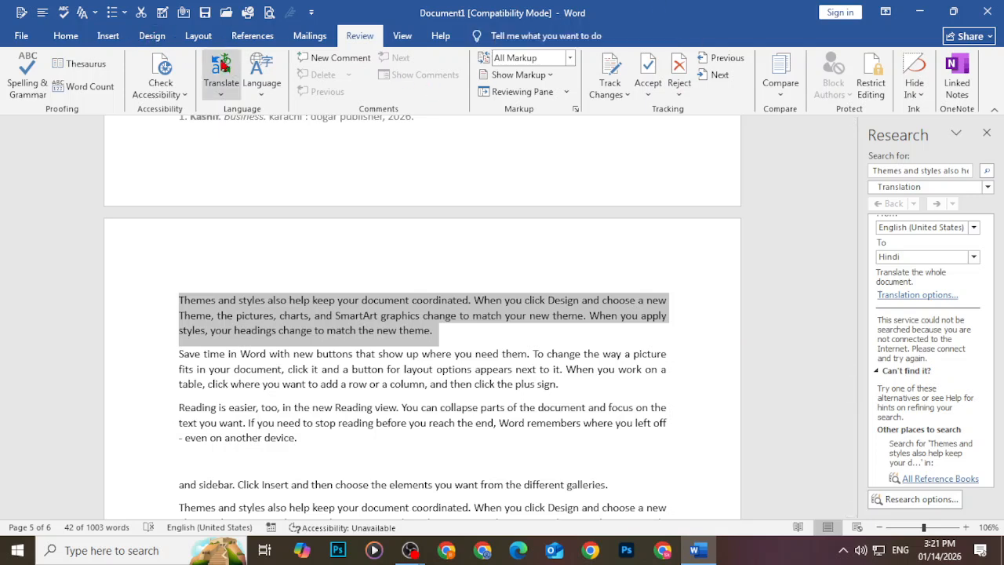
{"action": "left_click", "coordinate": [271, 82]}
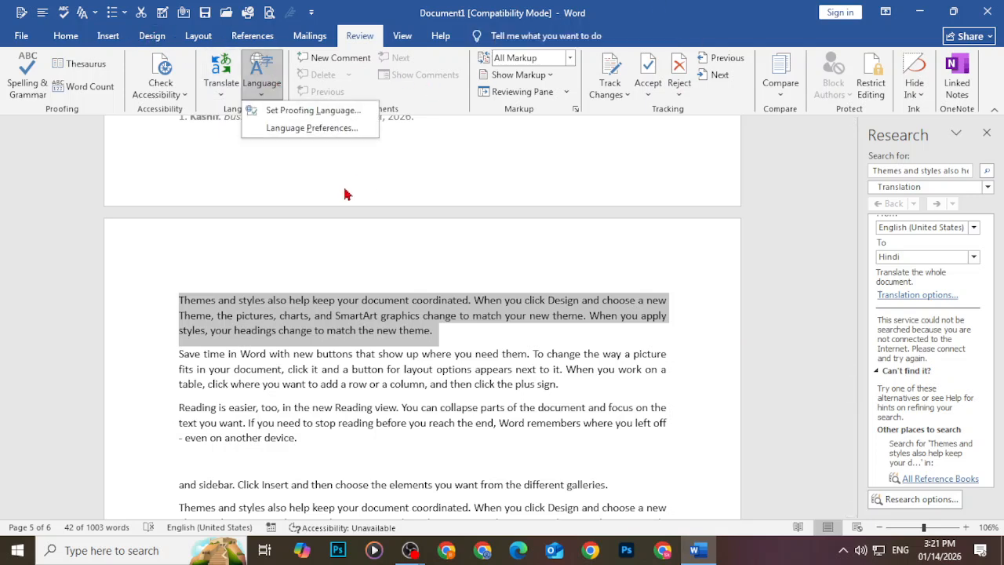
{"action": "left_click", "coordinate": [328, 129]}
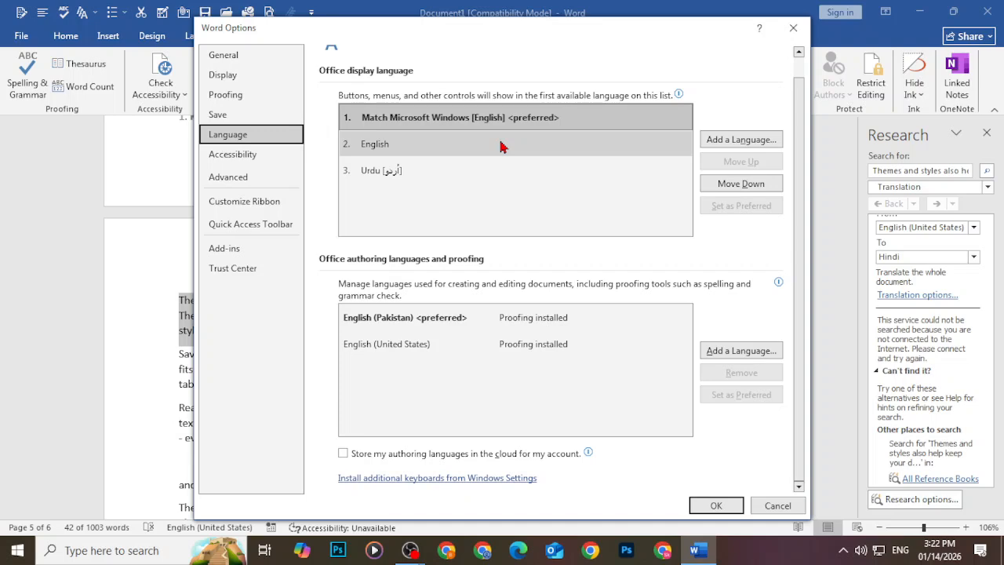
{"action": "left_click", "coordinate": [792, 27]}
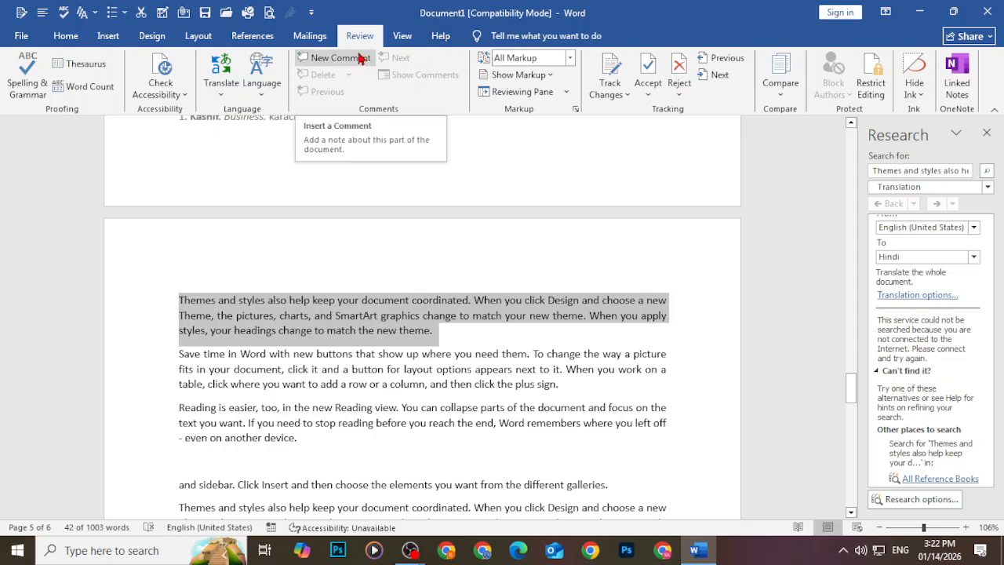
Add a new comment on the text from ', and SmartArt graphics' through 'the new theme.'
{"action": "left_click", "coordinate": [471, 299]}
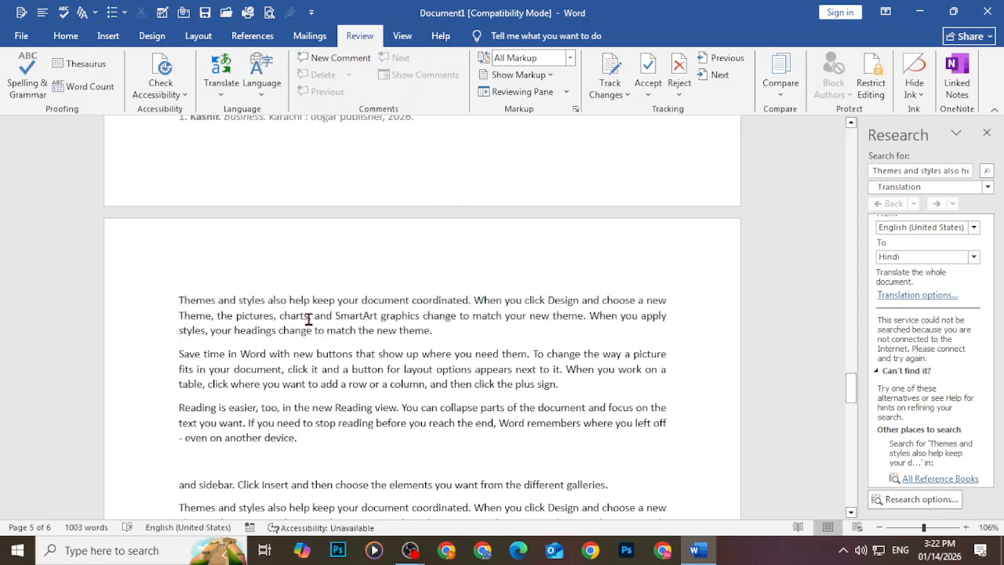
{"action": "left_click_drag", "start_coordinate": [317, 313], "coordinate": [432, 330]}
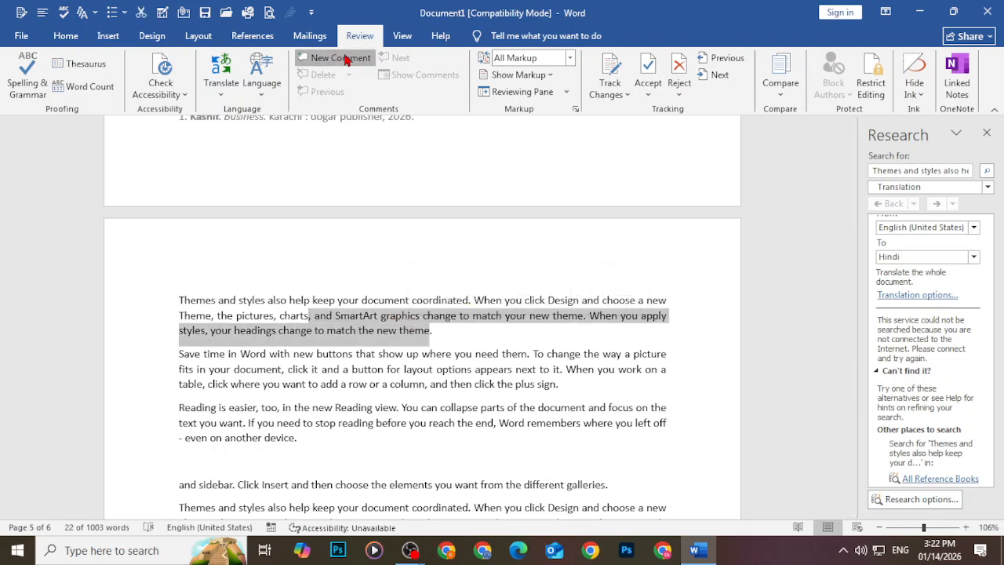
{"action": "left_click", "coordinate": [352, 63]}
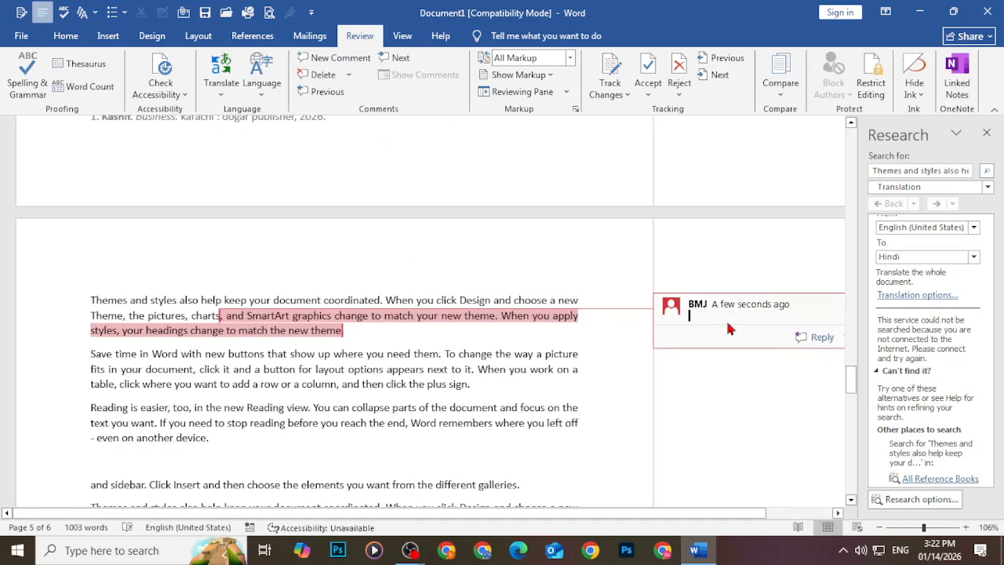
{"action": "left_click", "coordinate": [144, 36]}
{"action": "left_click", "coordinate": [108, 37]}
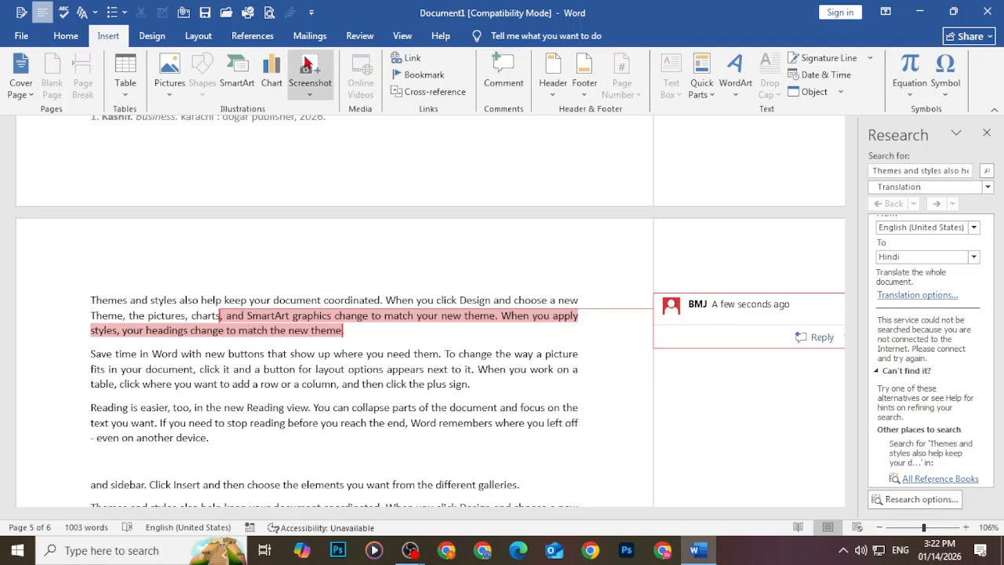
{"action": "left_click", "coordinate": [360, 37]}
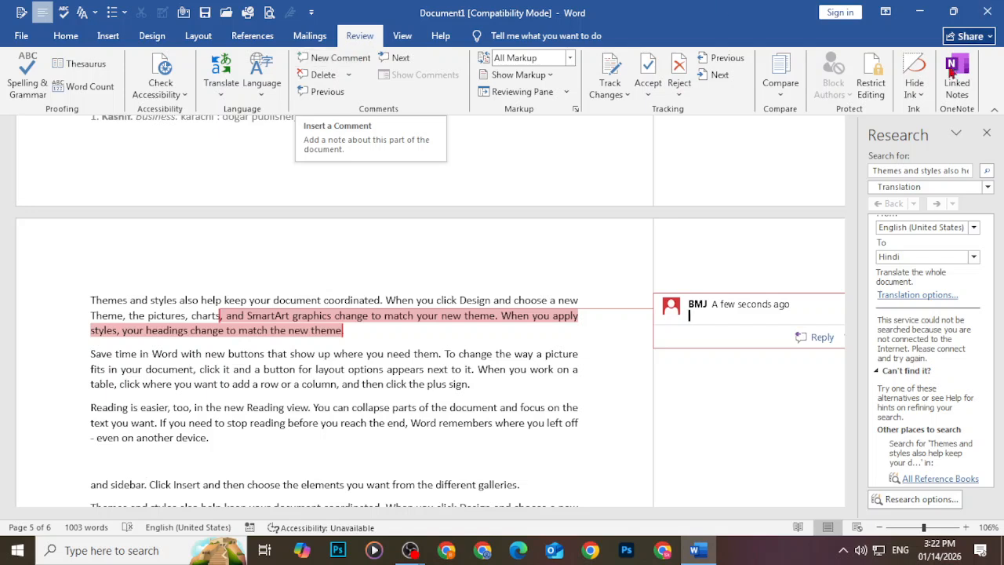
In Restrict Editing, allow only No changes (Read only) editing
{"action": "left_click", "coordinate": [880, 87]}
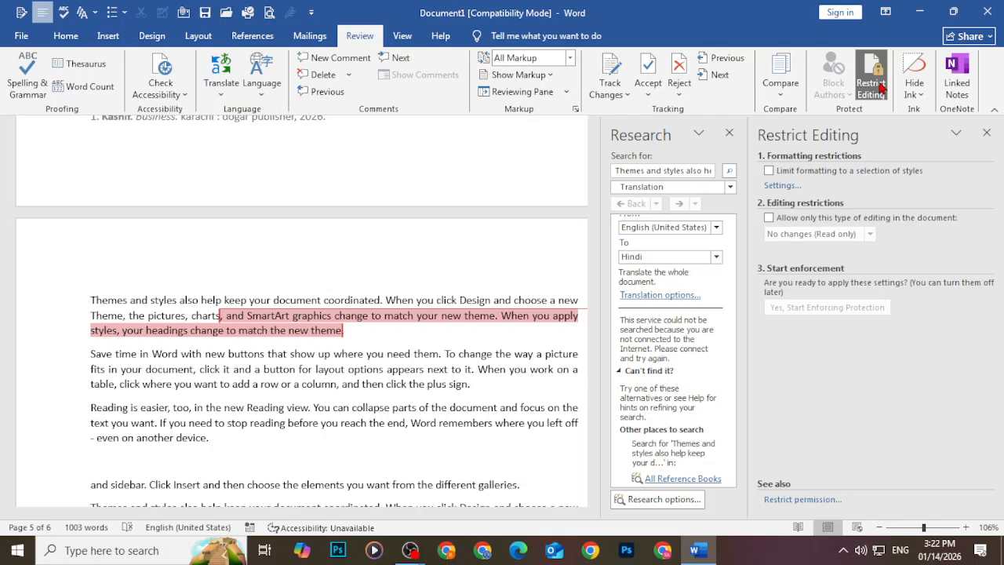
{"action": "left_click", "coordinate": [729, 134]}
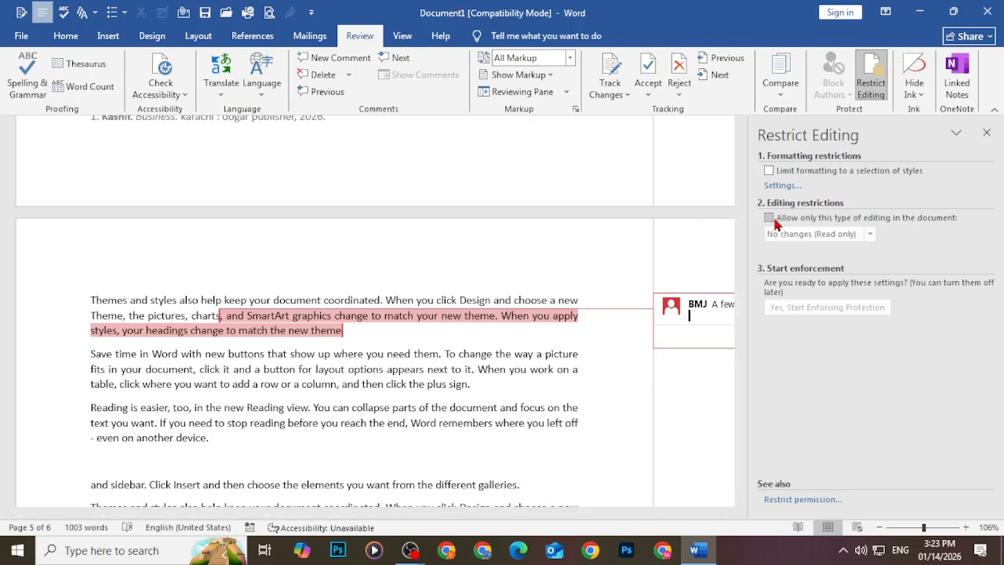
{"action": "left_click", "coordinate": [768, 220]}
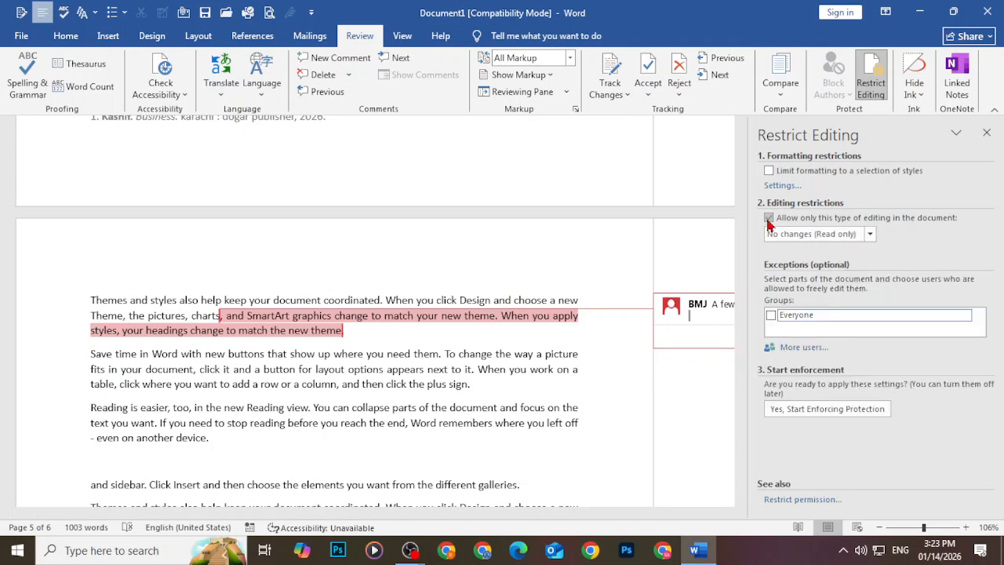
{"action": "left_click", "coordinate": [768, 220]}
{"action": "left_click", "coordinate": [769, 219]}
{"action": "left_click", "coordinate": [818, 237]}
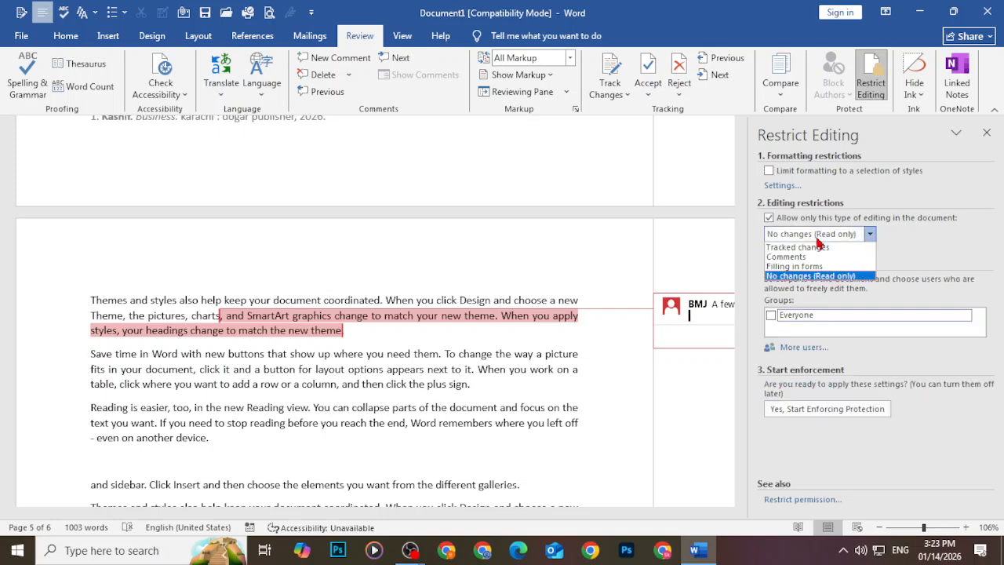
{"action": "left_click", "coordinate": [817, 239]}
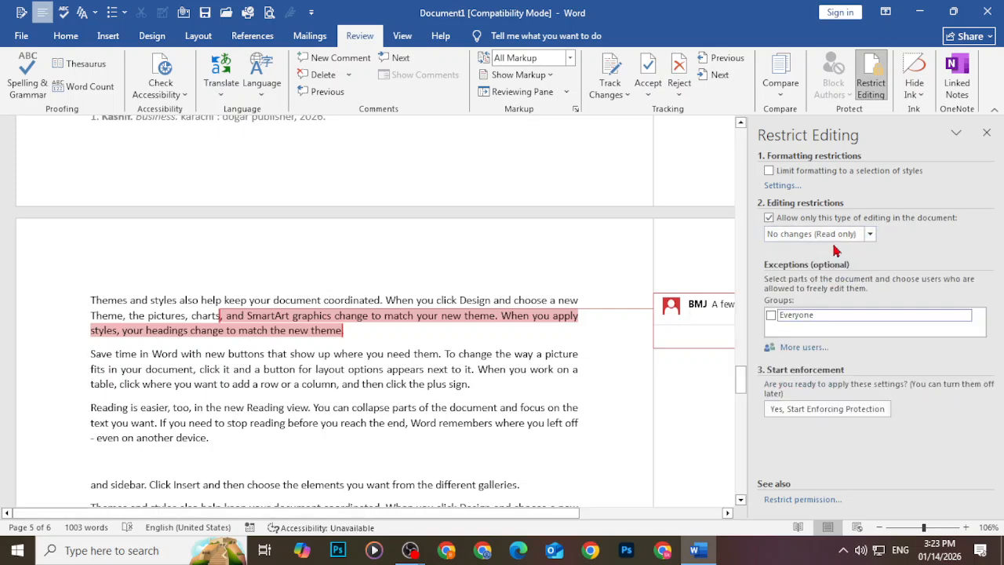
Start enforcing protection and enter a protection password
{"action": "left_click", "coordinate": [817, 408]}
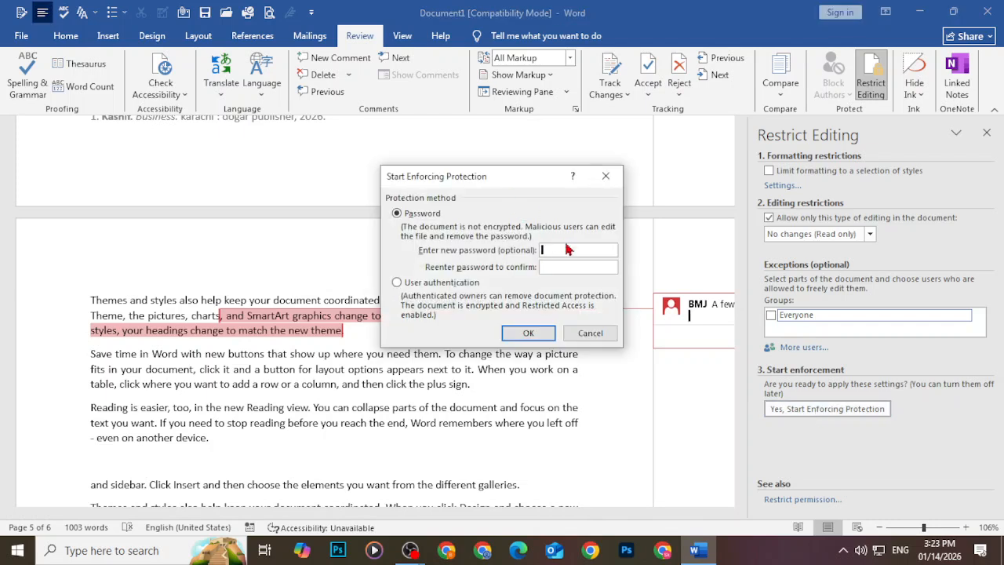
{"action": "type", "text": "123"}
{"action": "left_click", "coordinate": [566, 269]}
Confirm the password to enforce read-only protection and close the Restrict Editing pane
{"action": "type", "text": "123"}
{"action": "left_click", "coordinate": [529, 333]}
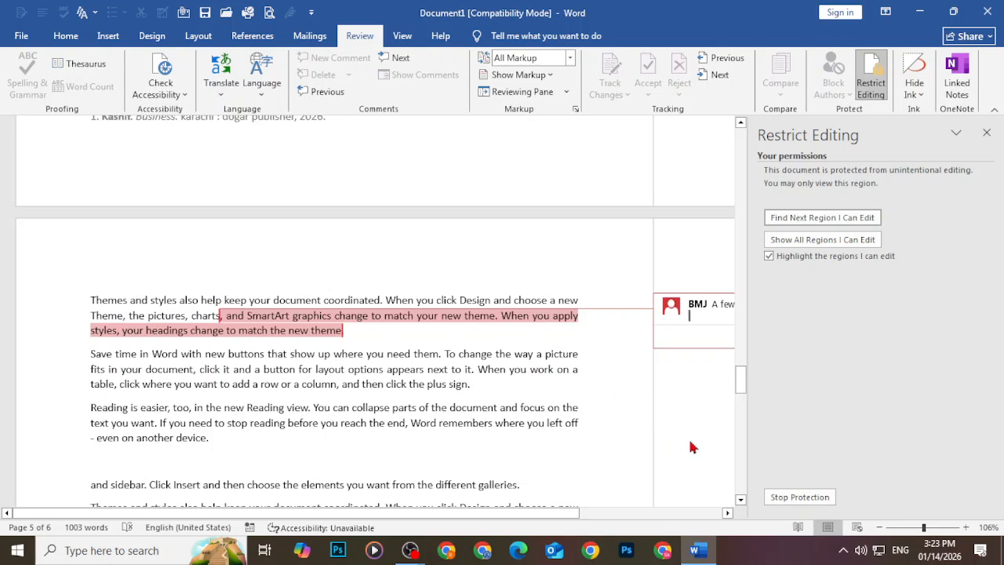
{"action": "left_click", "coordinate": [987, 131]}
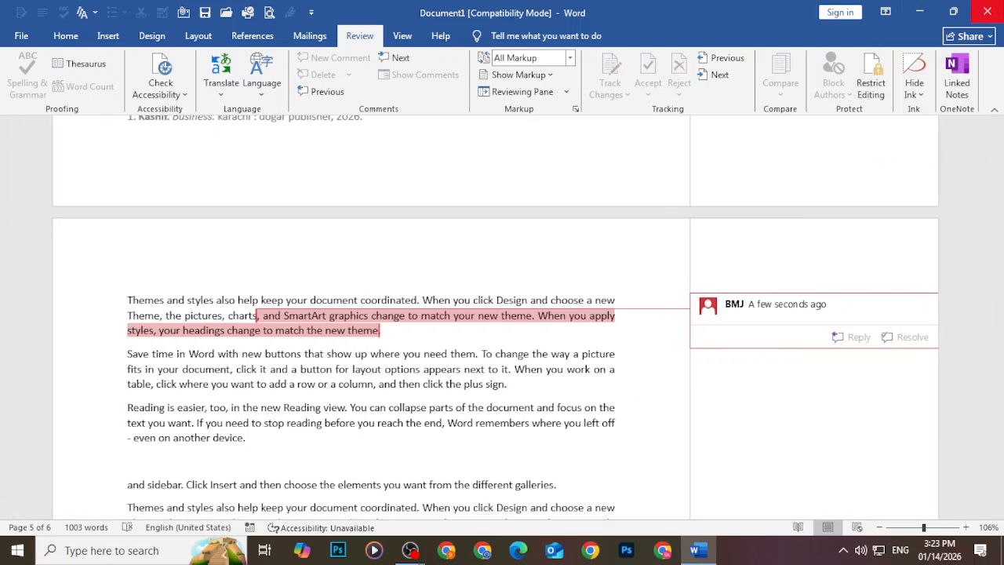
Close Word, saving the document to the Desktop as Contents.docx
{"action": "left_click", "coordinate": [987, 11]}
{"action": "left_click", "coordinate": [524, 303]}
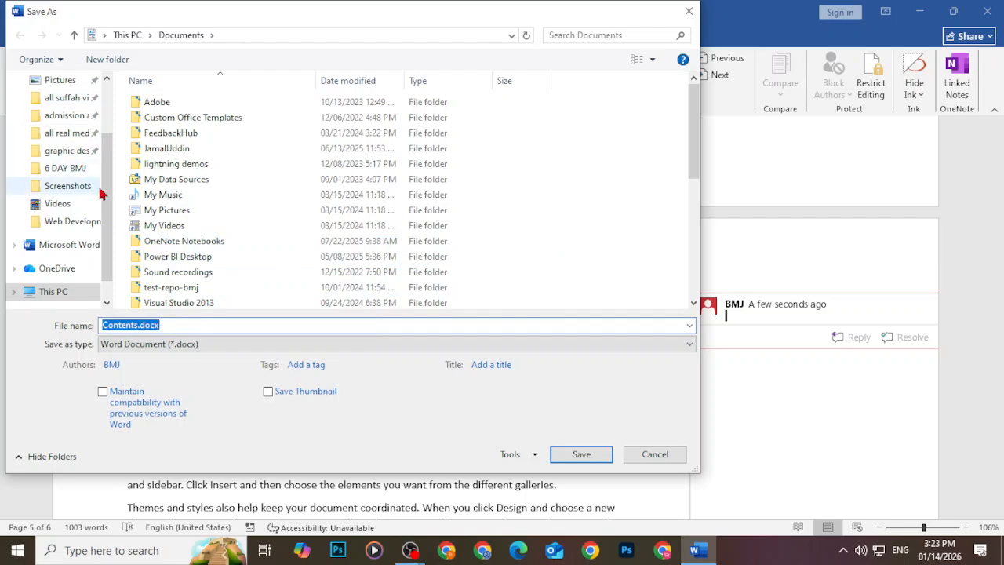
{"action": "left_click_drag", "start_coordinate": [107, 194], "coordinate": [119, 125]}
{"action": "left_click", "coordinate": [61, 110]}
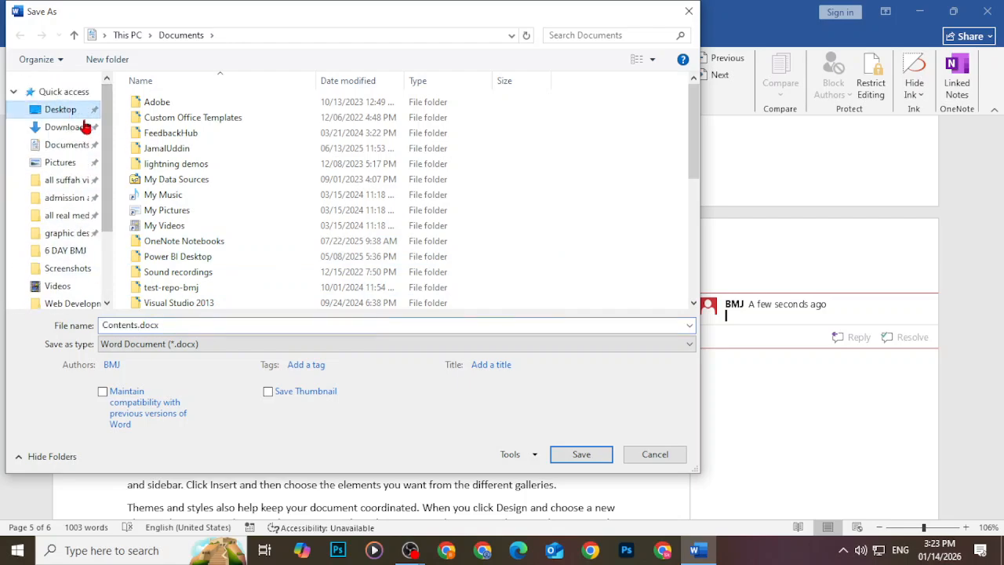
{"action": "left_click", "coordinate": [575, 456]}
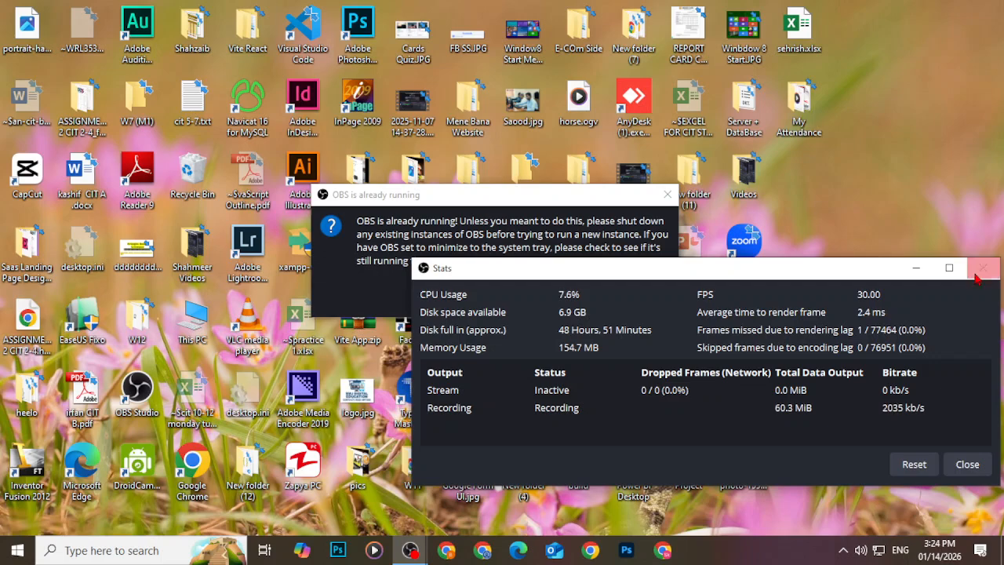
Dismiss the OBS Stats window and 'already running' warning, then open Contents.docx from the desktop
{"action": "left_click", "coordinate": [983, 267]}
{"action": "left_click", "coordinate": [667, 195]}
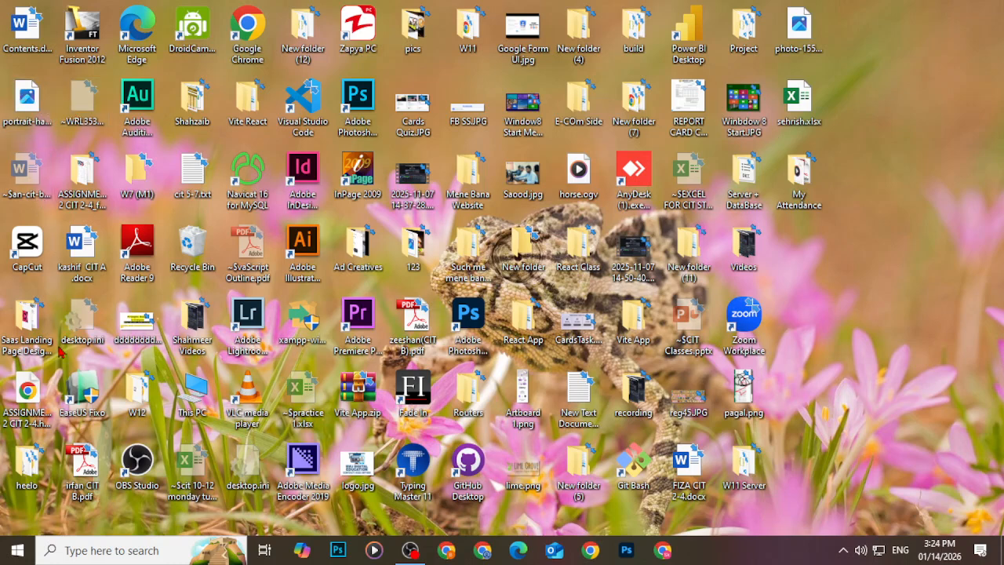
{"action": "double_click", "coordinate": [31, 23]}
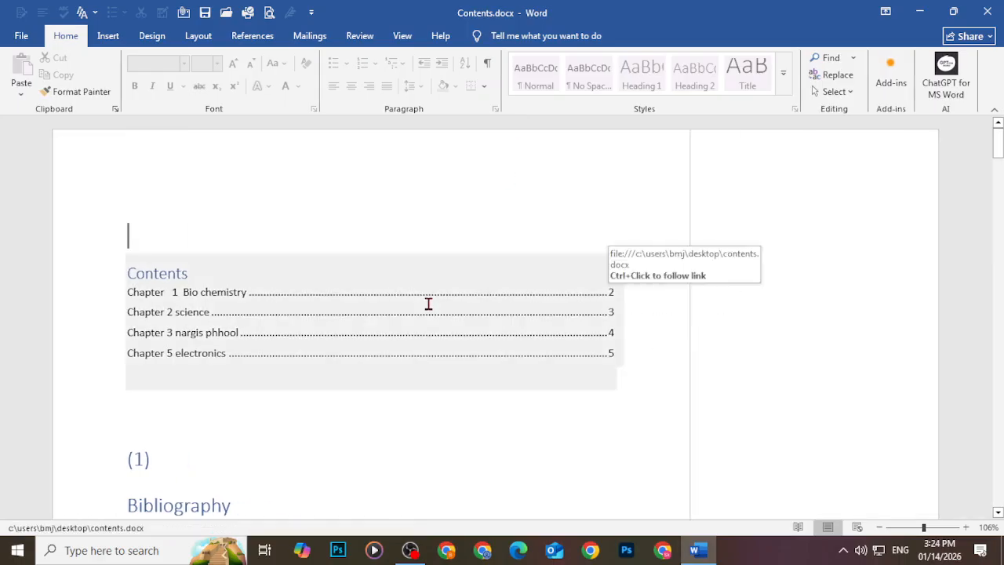
Try typing in the contents table and Bibliography to confirm edits are blocked, then choose Stop Protection
{"action": "left_click", "coordinate": [443, 332]}
{"action": "scroll", "coordinate": [372, 436], "scroll_direction": "down", "scroll_amount": 3}
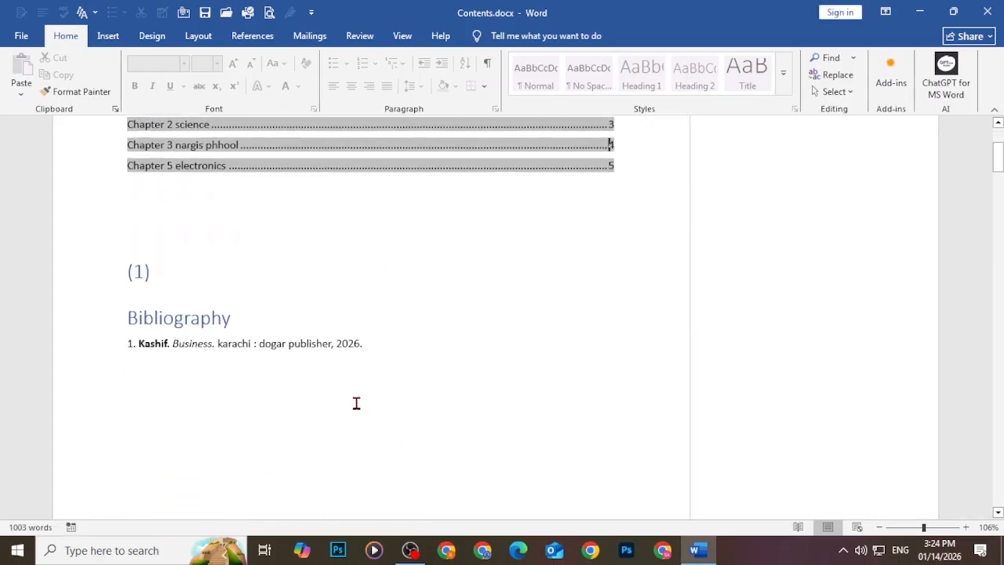
{"action": "left_click", "coordinate": [355, 403]}
{"action": "key", "text": "space"}
{"action": "key", "text": "space"}
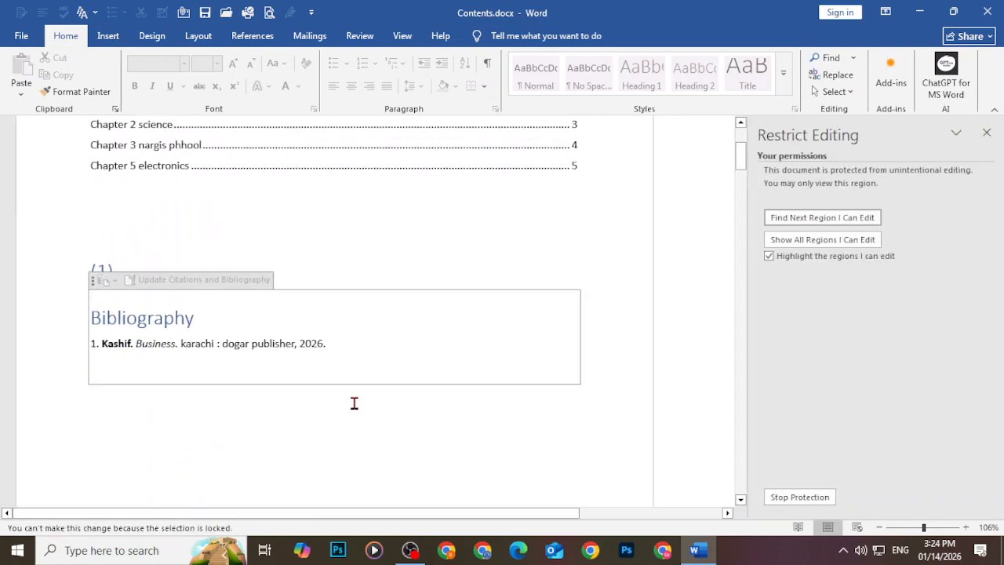
{"action": "key", "text": "space"}
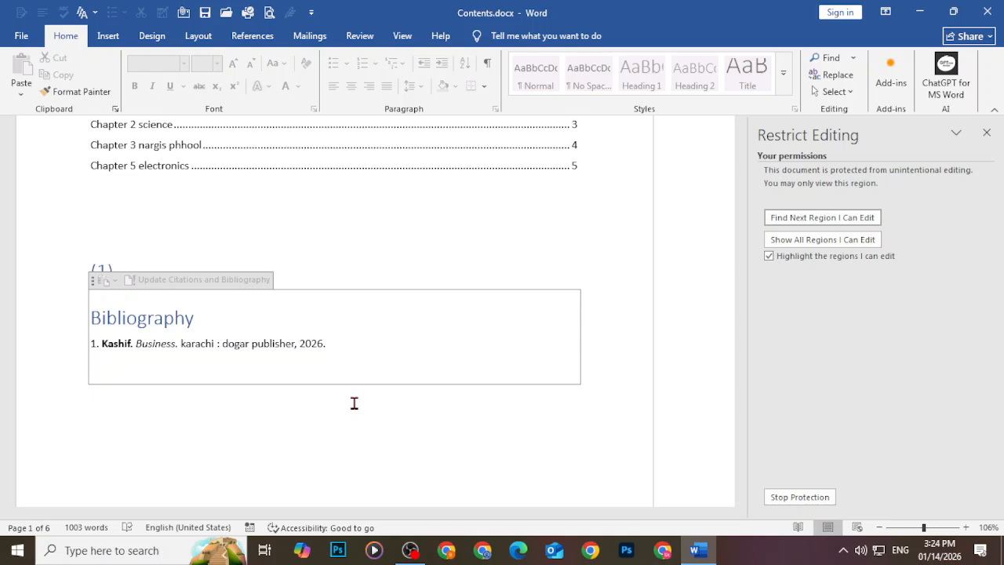
{"action": "left_click", "coordinate": [798, 500]}
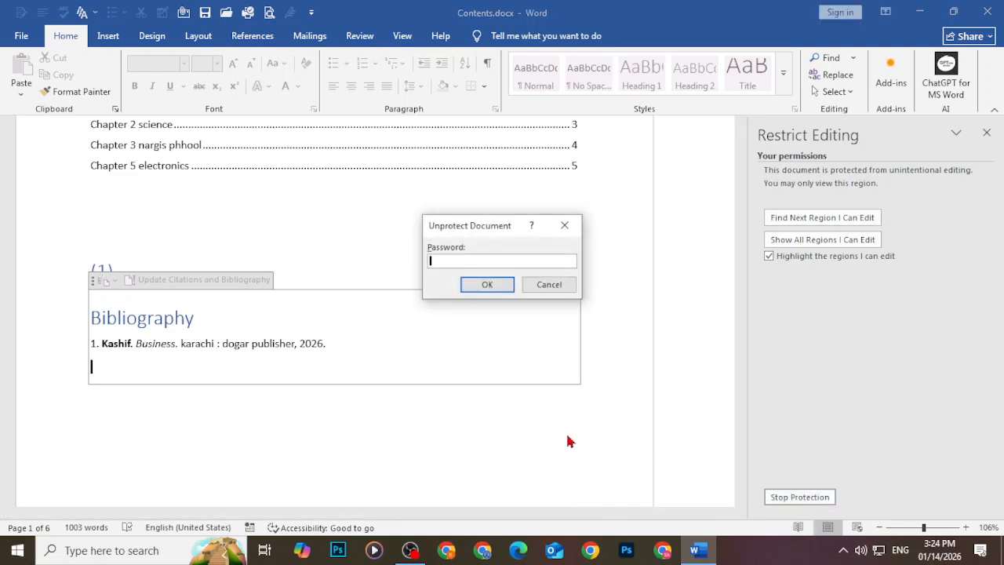
Unprotect with the password, append 'rgsggdgd' to the Bibliography heading, and close the Restrict Editing pane
{"action": "type", "text": "123"}
{"action": "key", "text": "Return"}
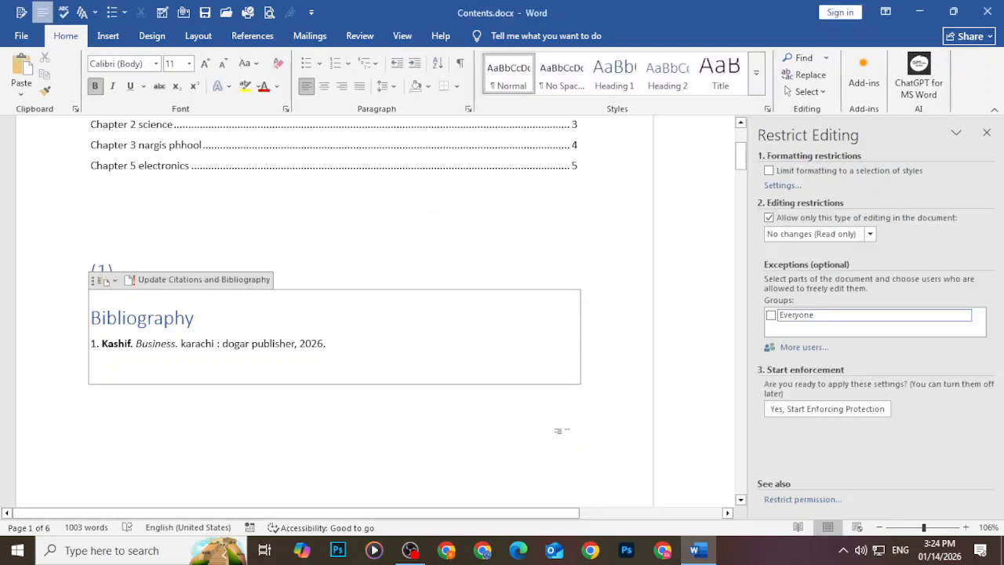
{"action": "left_click", "coordinate": [390, 300]}
{"action": "type", "text": "rgsggdgd"}
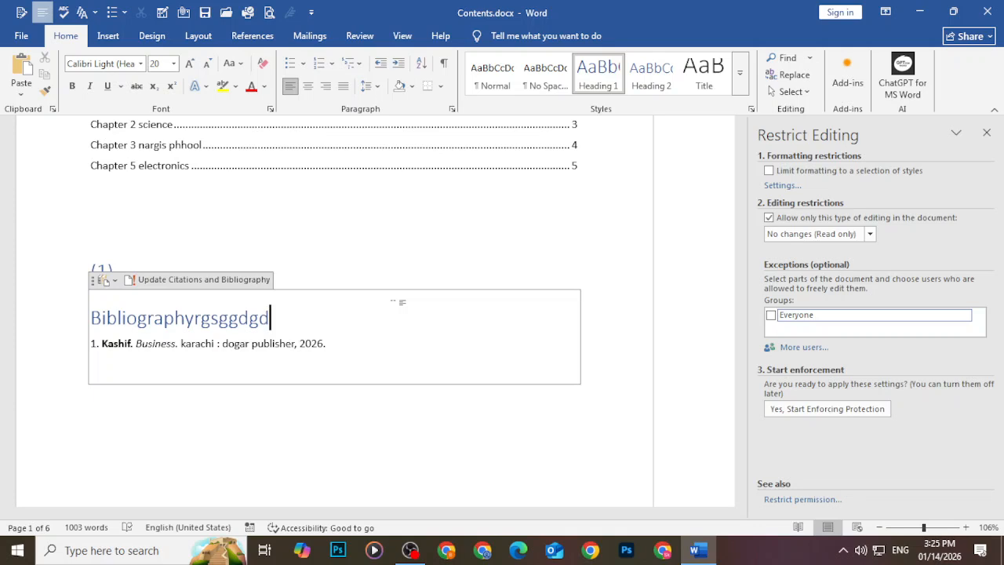
{"action": "left_click", "coordinate": [225, 393]}
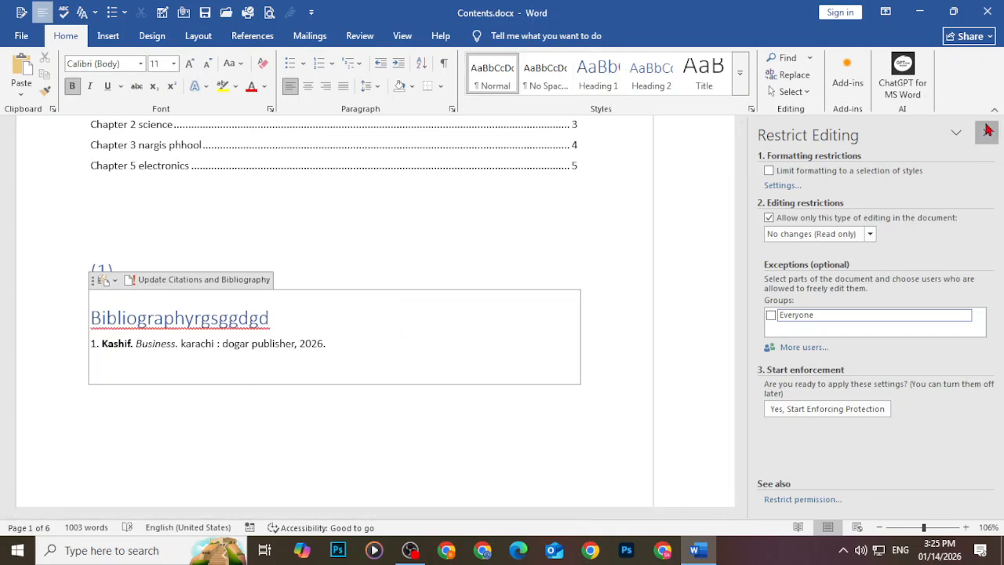
{"action": "left_click", "coordinate": [988, 130]}
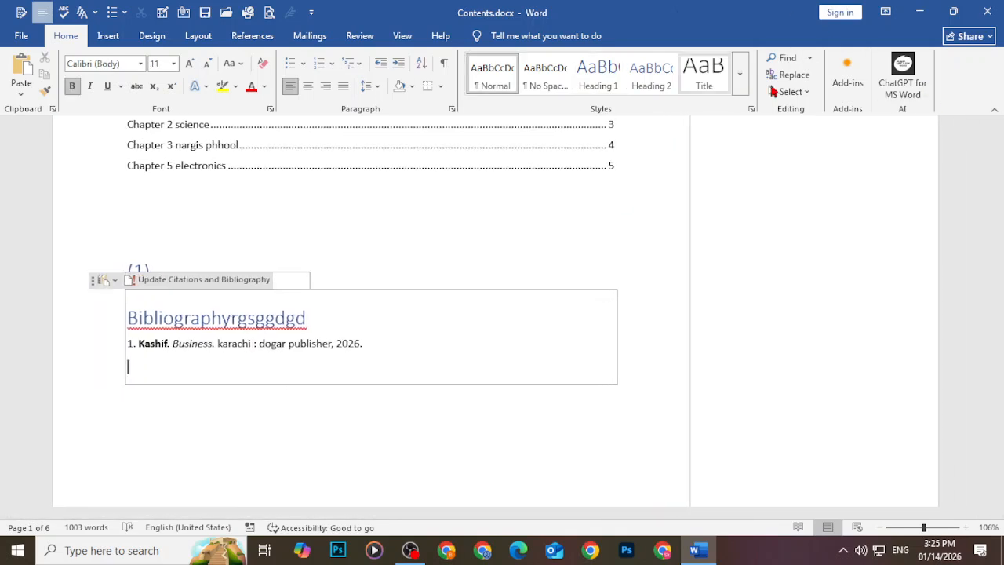
Enforce No changes (Read only) protection on Contents.docx again with a new password
{"action": "left_click", "coordinate": [359, 36]}
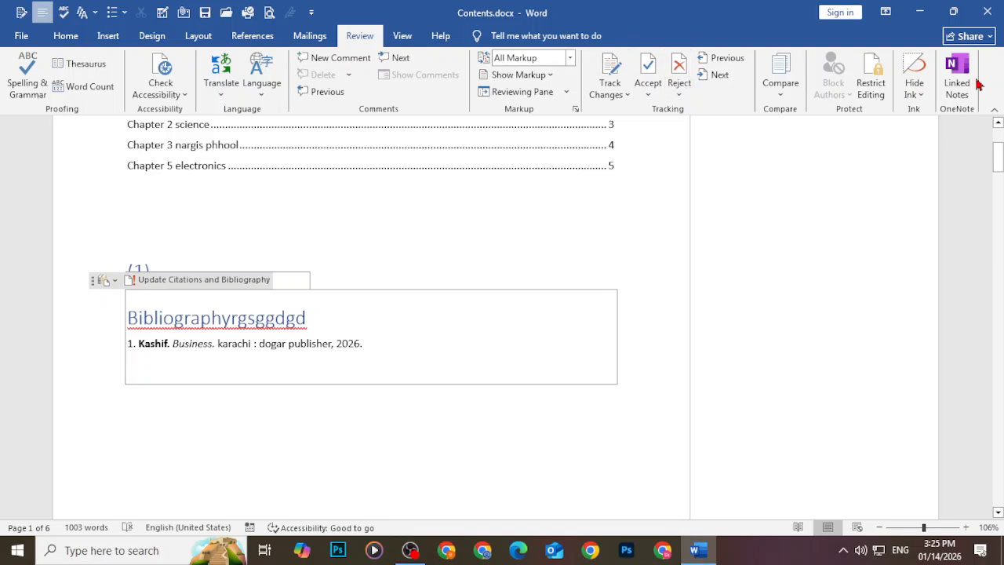
{"action": "left_click", "coordinate": [872, 86]}
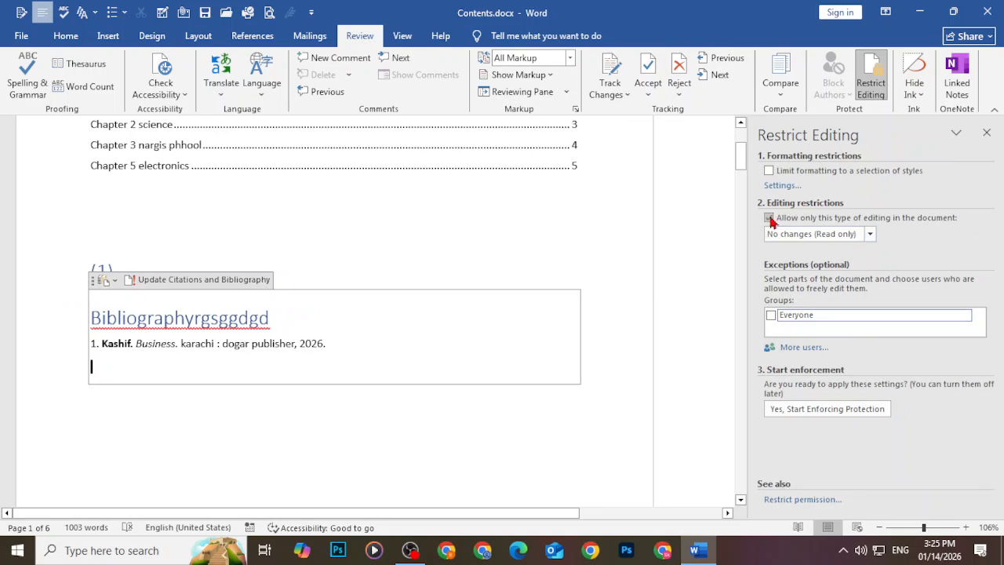
{"action": "left_click", "coordinate": [770, 219]}
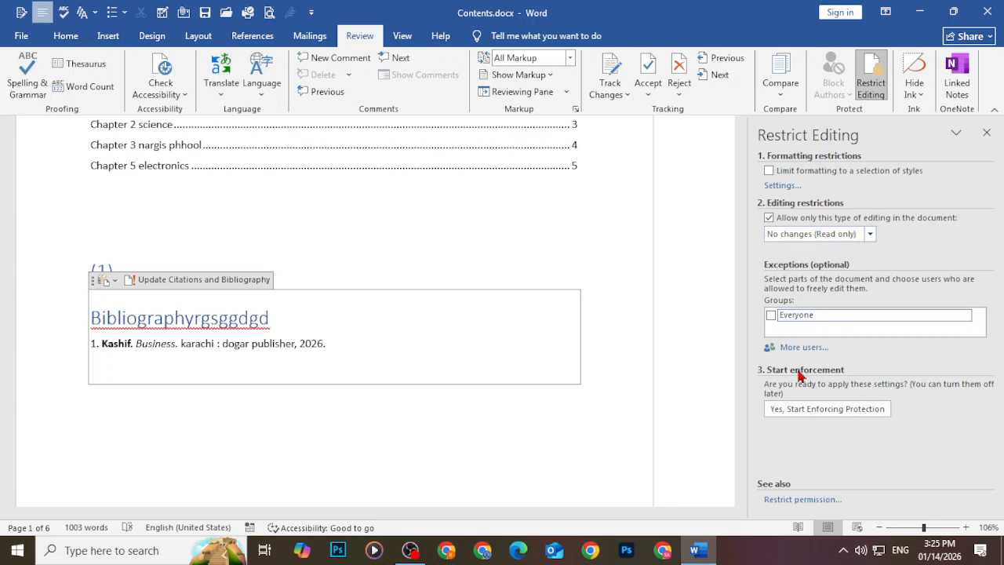
{"action": "left_click", "coordinate": [825, 410]}
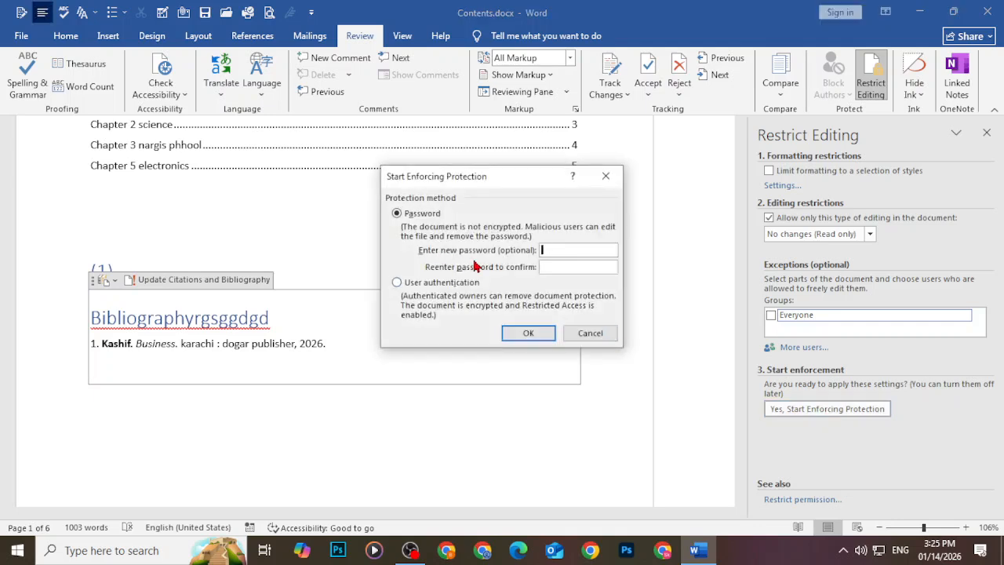
{"action": "type", "text": "123123"}
{"action": "left_click", "coordinate": [528, 334]}
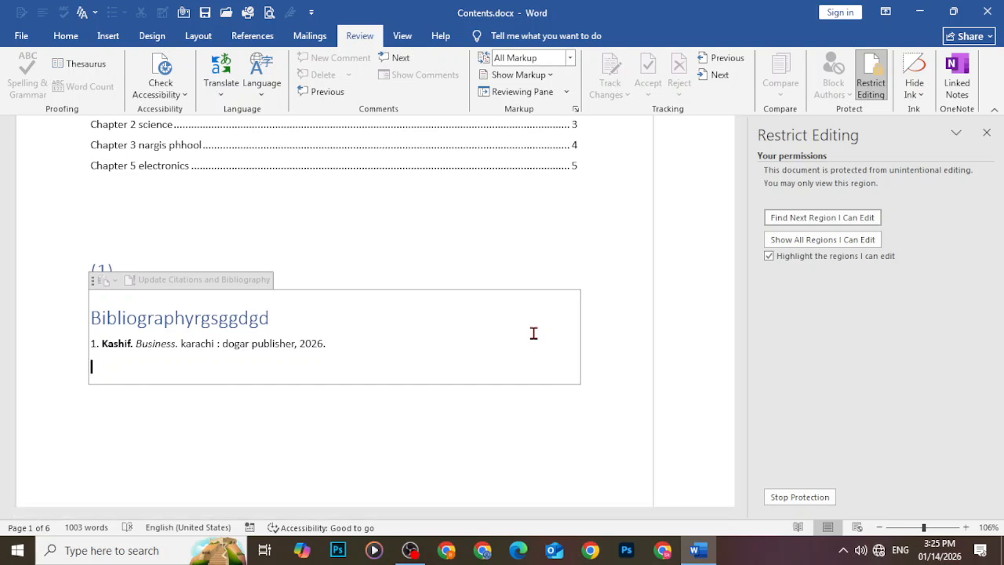
Save and close Contents.docx, reopen it, and confirm a Backspace edit is blocked
{"action": "left_click", "coordinate": [986, 12]}
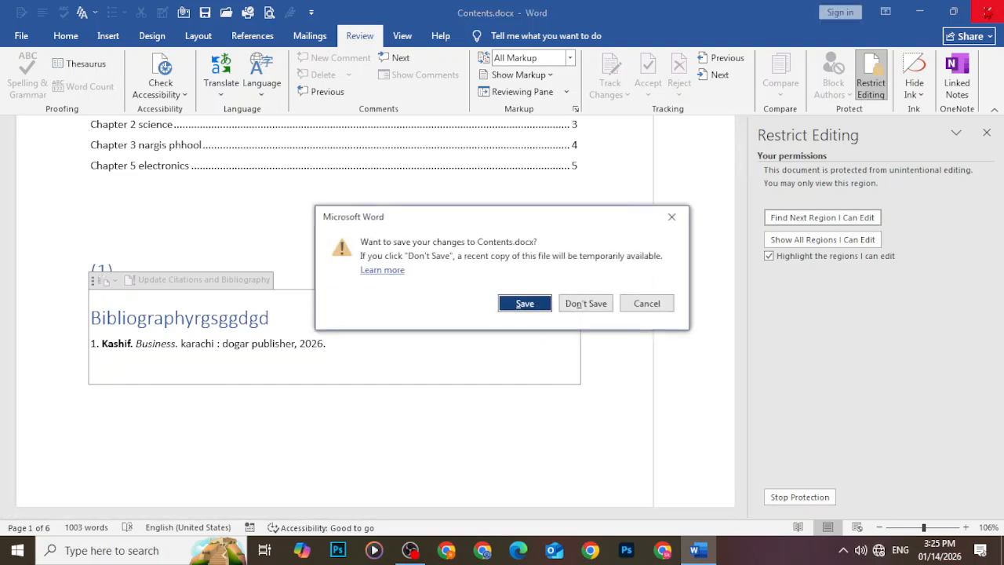
{"action": "left_click", "coordinate": [523, 309]}
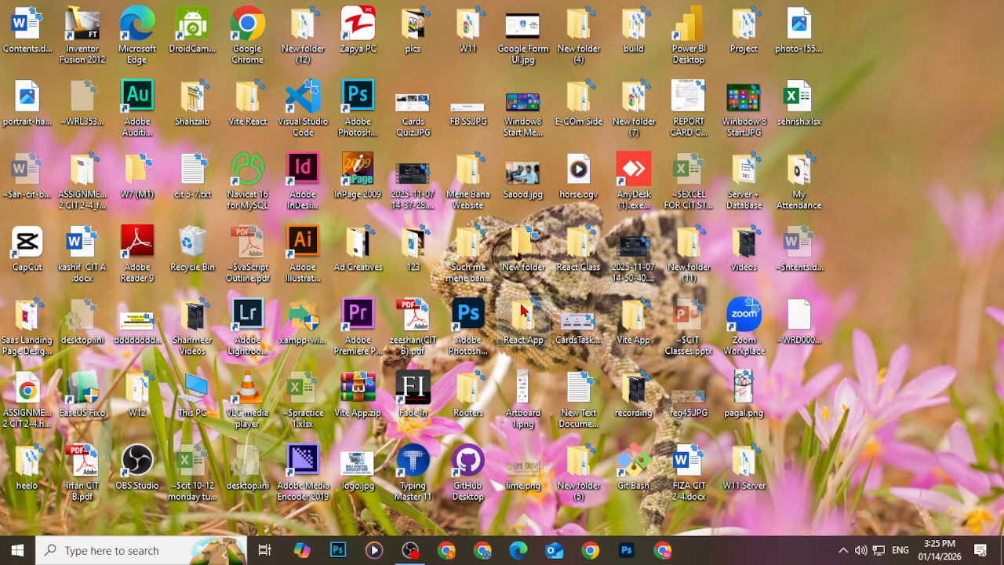
{"action": "double_click", "coordinate": [26, 28]}
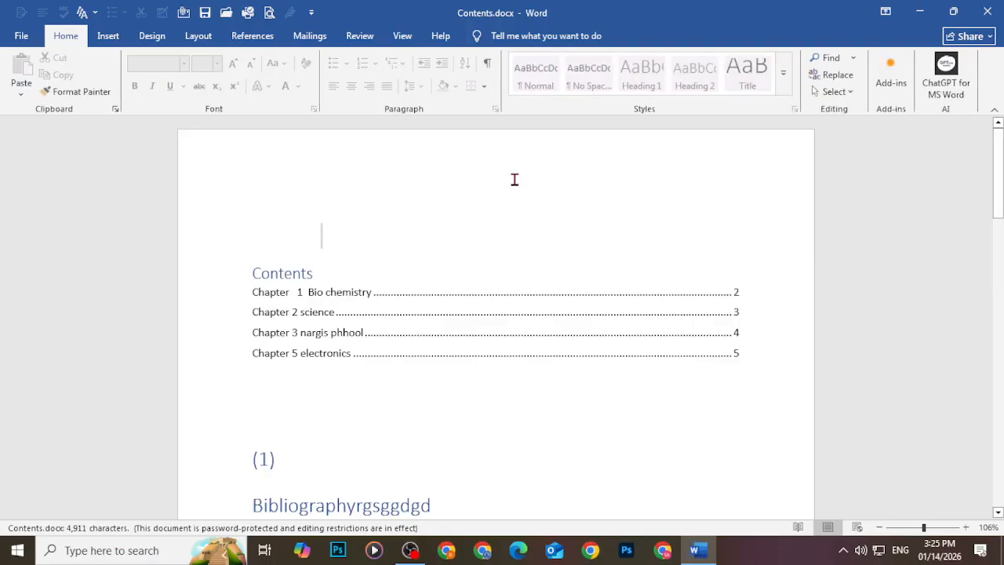
{"action": "left_click", "coordinate": [519, 297]}
{"action": "key", "text": "BackSpace"}
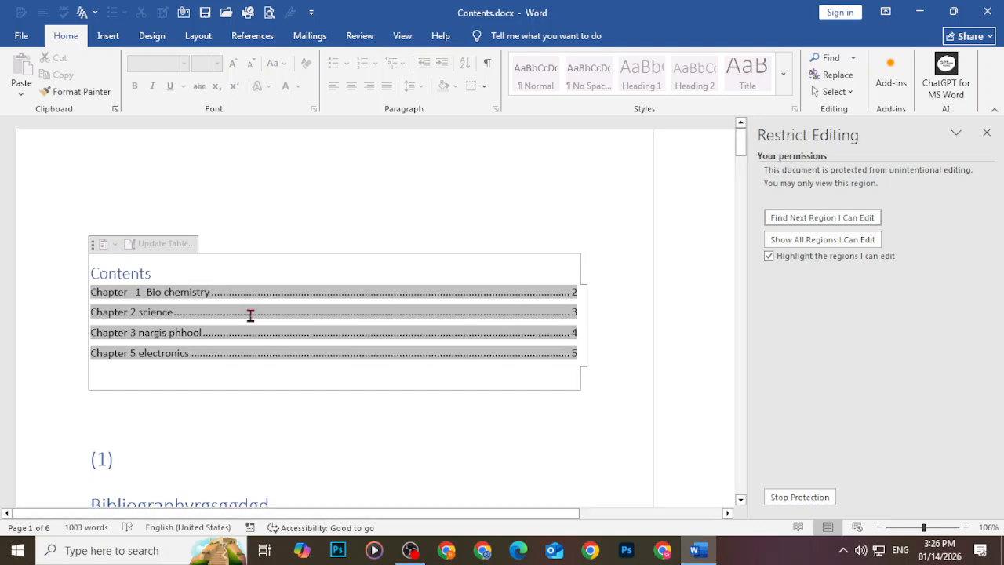
{"action": "left_click", "coordinate": [410, 550]}
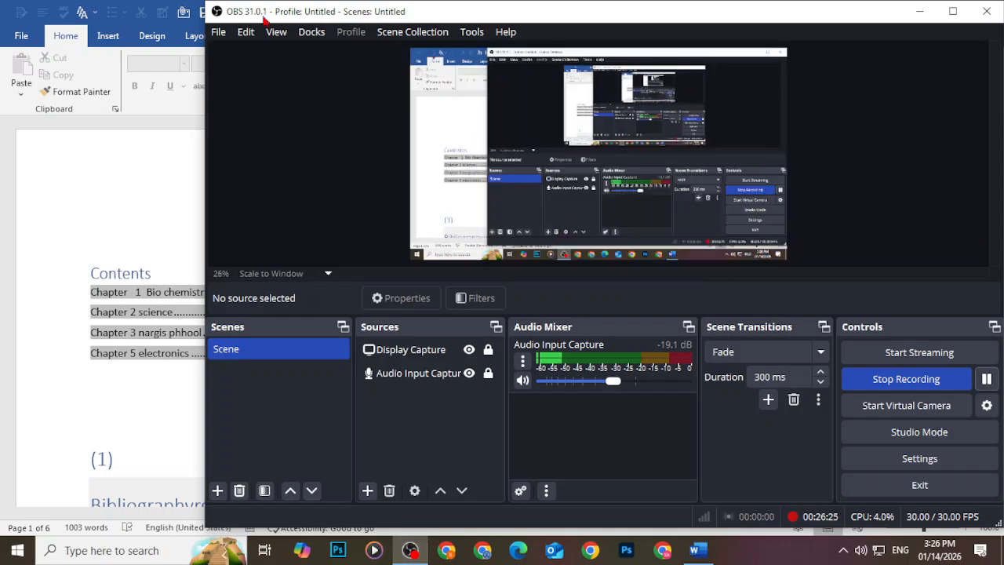
Pause the OBS recording and bring Contents.docx back to the front in Word
{"action": "left_click", "coordinate": [986, 379]}
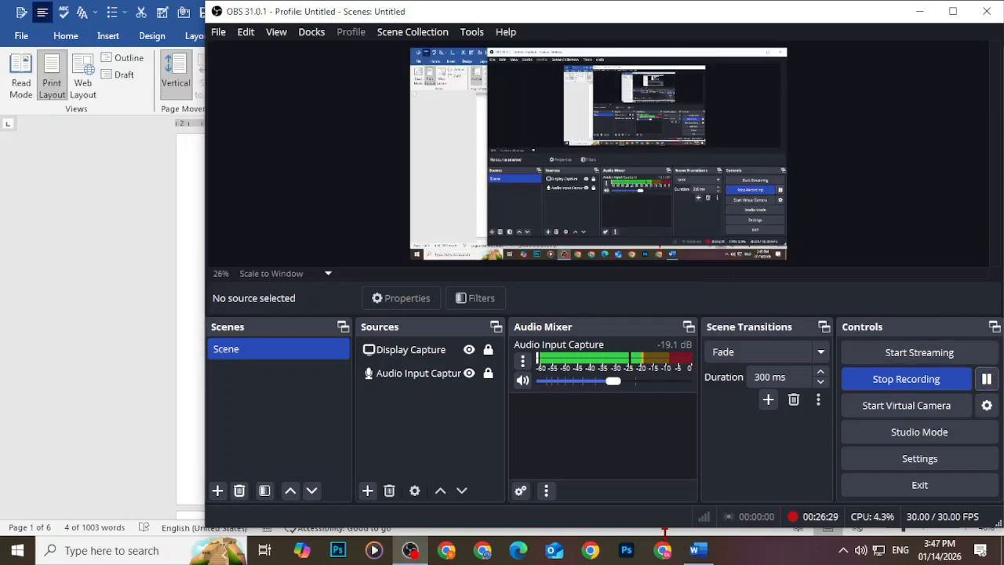
{"action": "left_click", "coordinate": [691, 552]}
{"action": "left_click", "coordinate": [920, 11]}
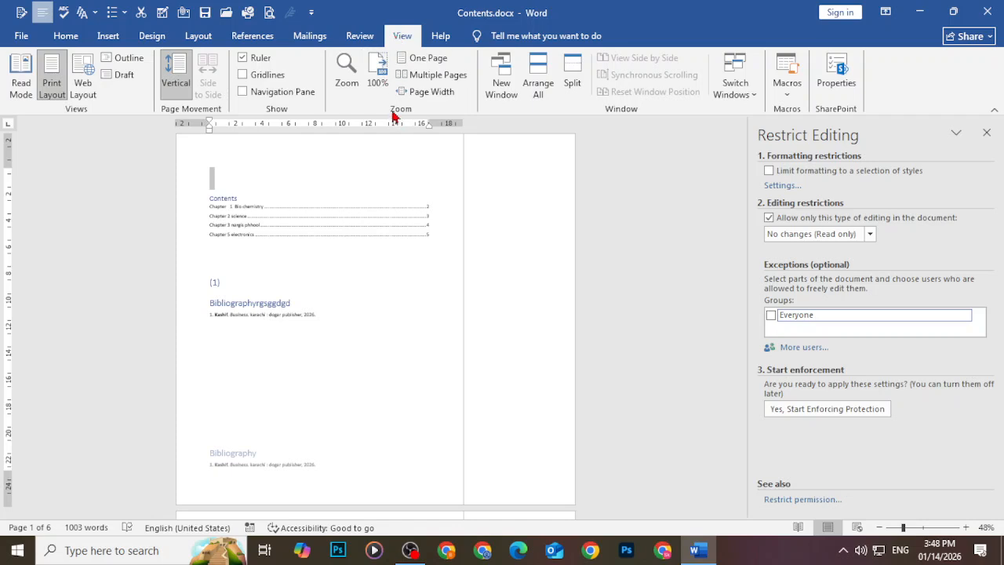
Set the document zoom to 48% through the Zoom dialog
{"action": "left_click", "coordinate": [347, 75]}
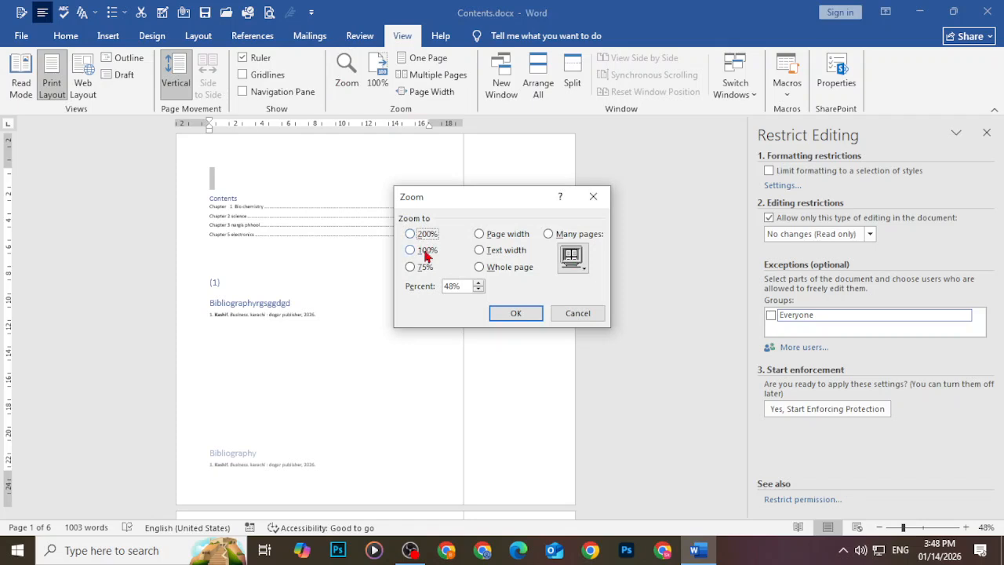
{"action": "left_click", "coordinate": [467, 285]}
{"action": "left_click", "coordinate": [514, 312]}
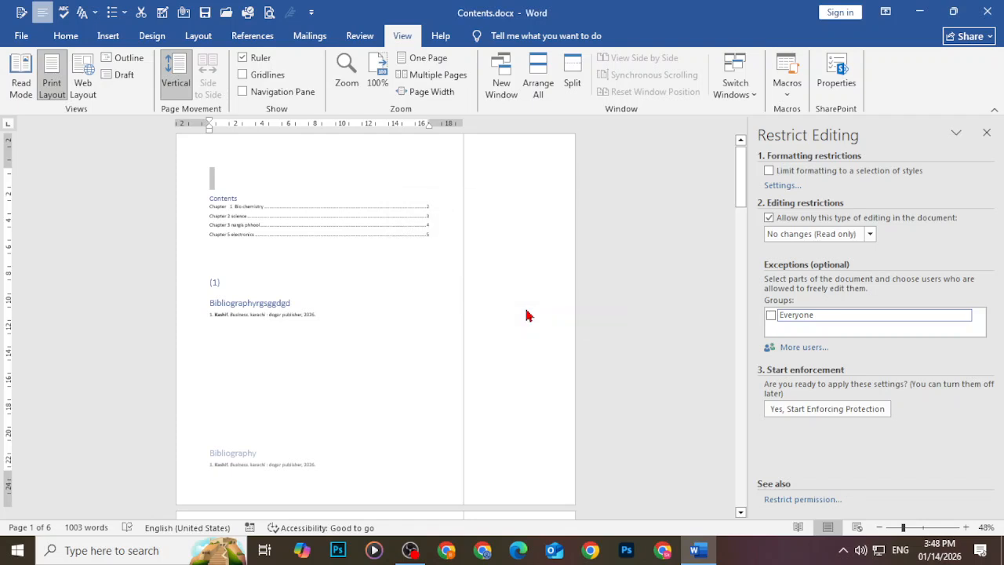
View Contents.docx at 100%, then as multiple pages, then as one whole page
{"action": "left_click", "coordinate": [376, 73]}
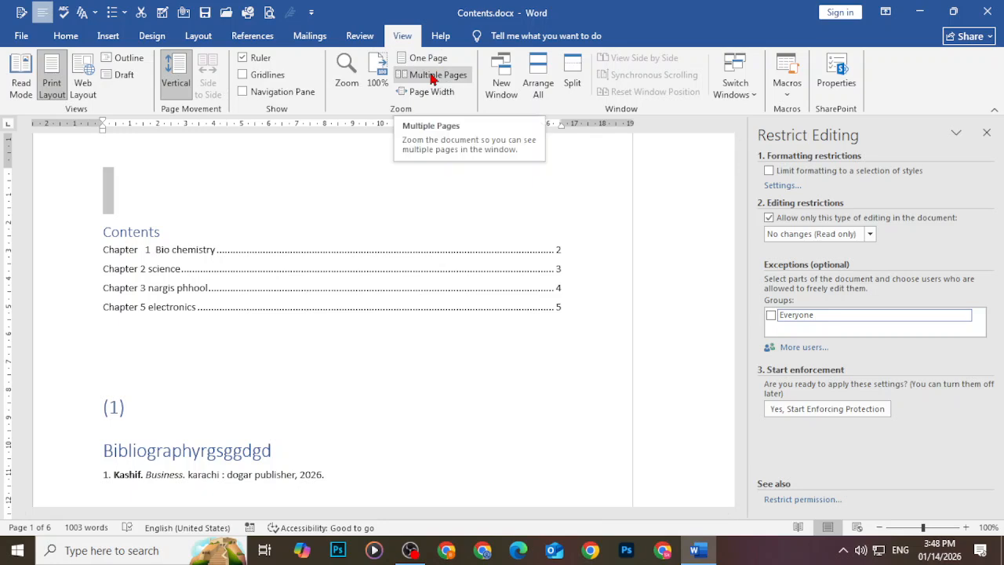
{"action": "left_click", "coordinate": [433, 76]}
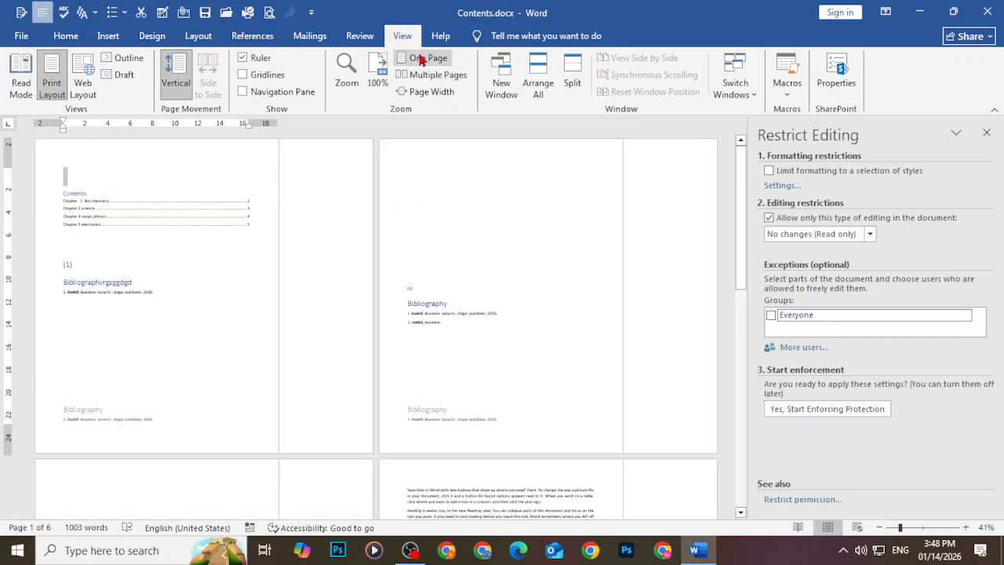
{"action": "left_click", "coordinate": [414, 59]}
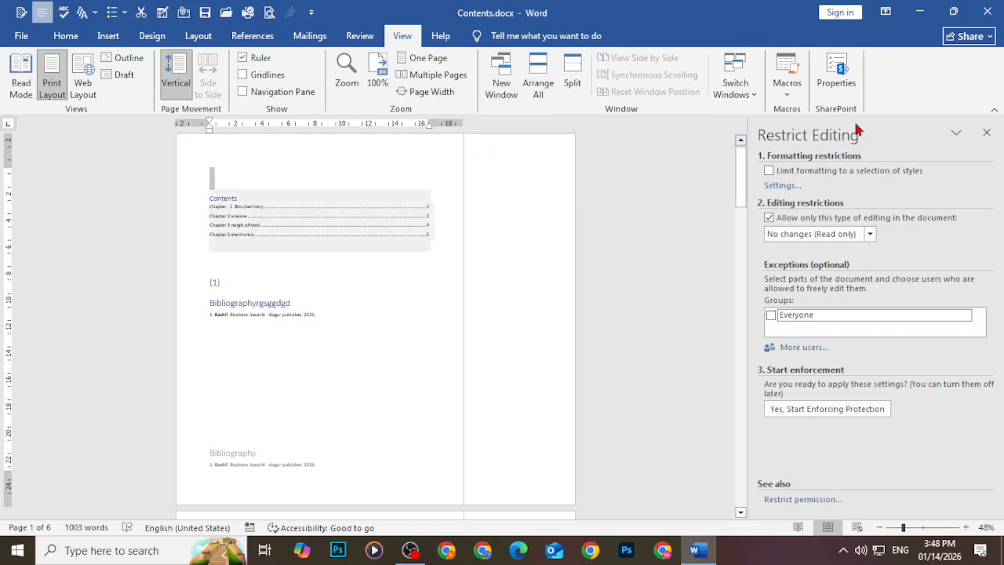
Create a blank document and open a second window of it, Document1:2
{"action": "left_click", "coordinate": [15, 36]}
{"action": "left_click", "coordinate": [40, 105]}
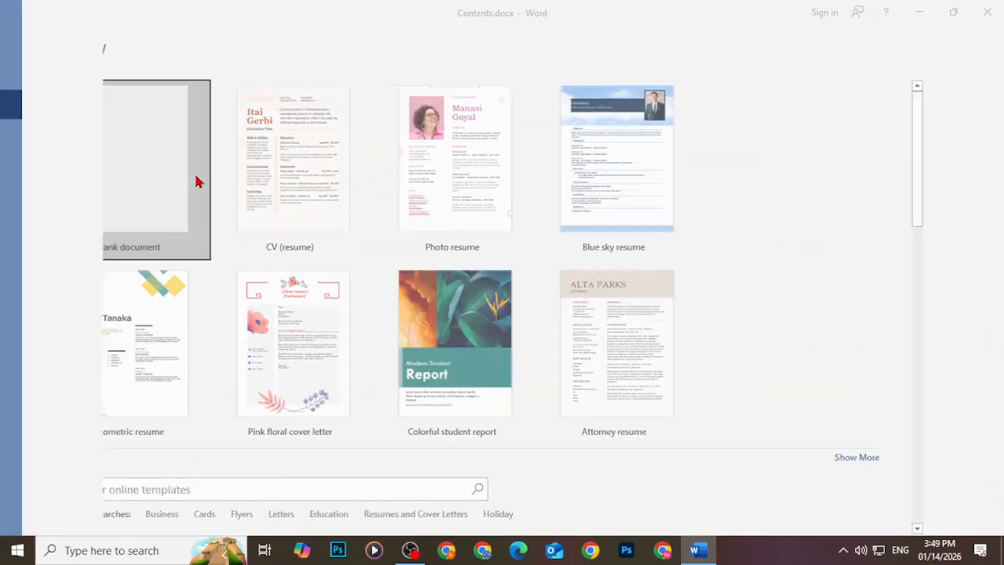
{"action": "left_click", "coordinate": [197, 182]}
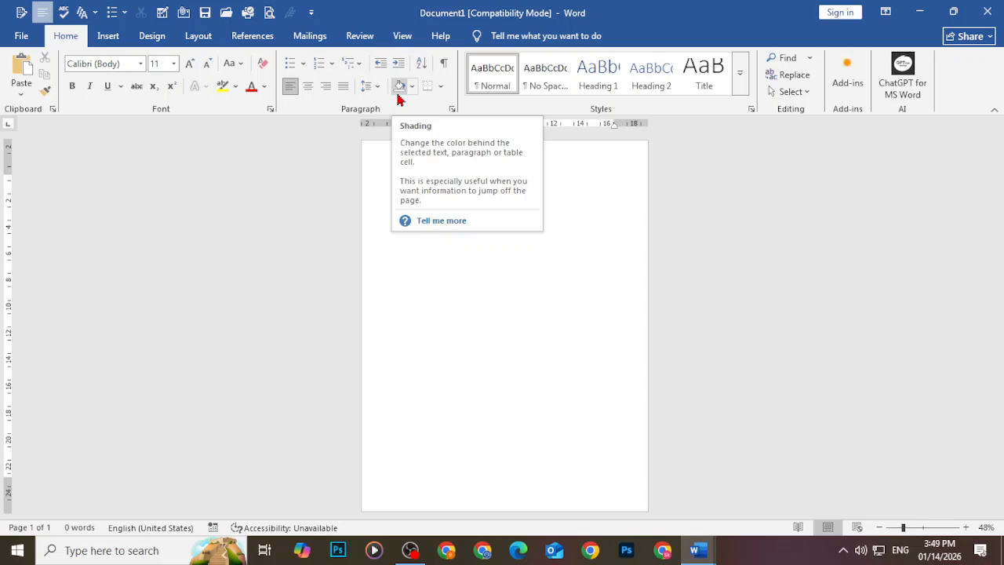
{"action": "left_click", "coordinate": [403, 36]}
{"action": "left_click", "coordinate": [501, 81]}
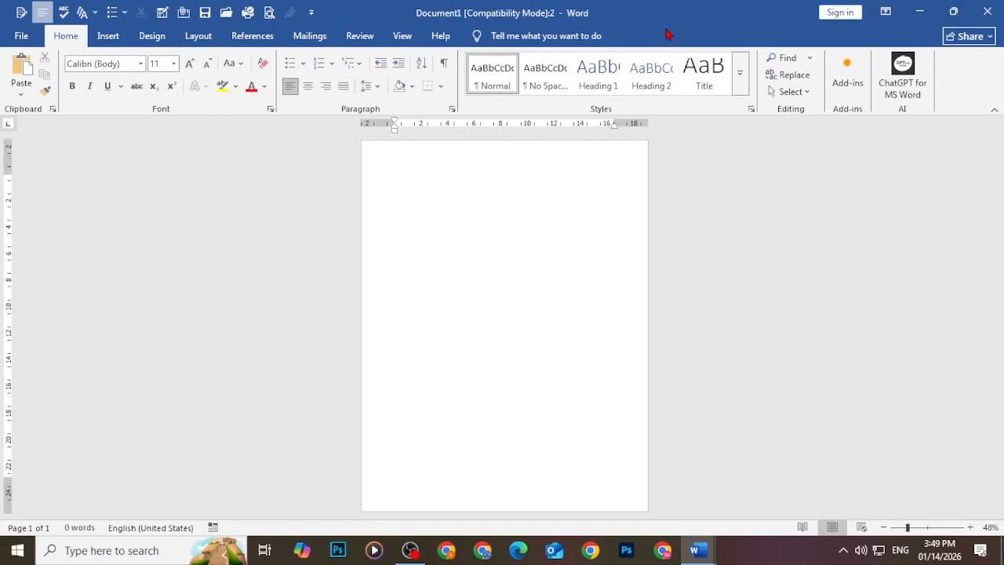
Tile all windows with Arrange All and type 'trtee', 'rerrr' and 'rrete' into them
{"action": "left_click", "coordinate": [402, 36]}
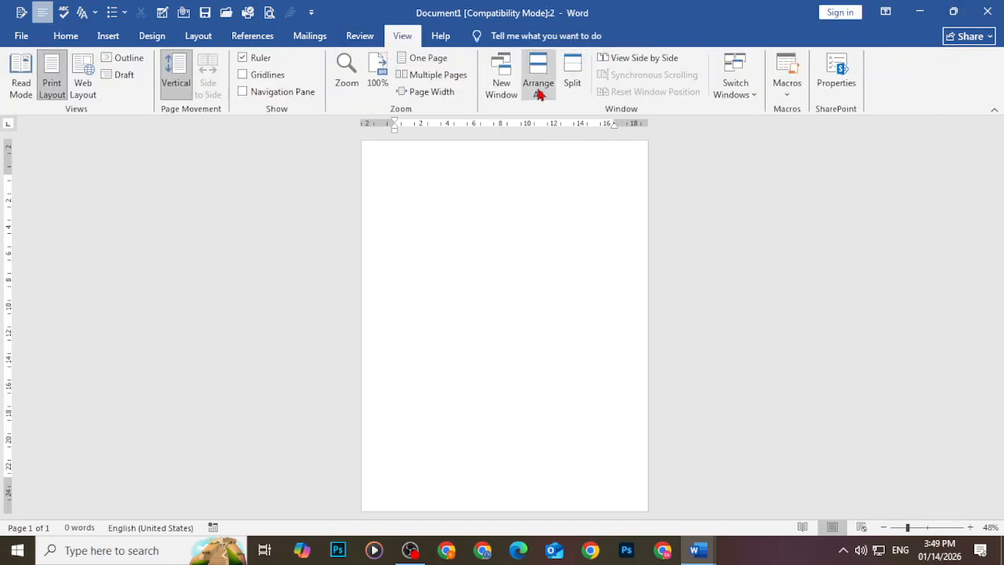
{"action": "left_click", "coordinate": [538, 88]}
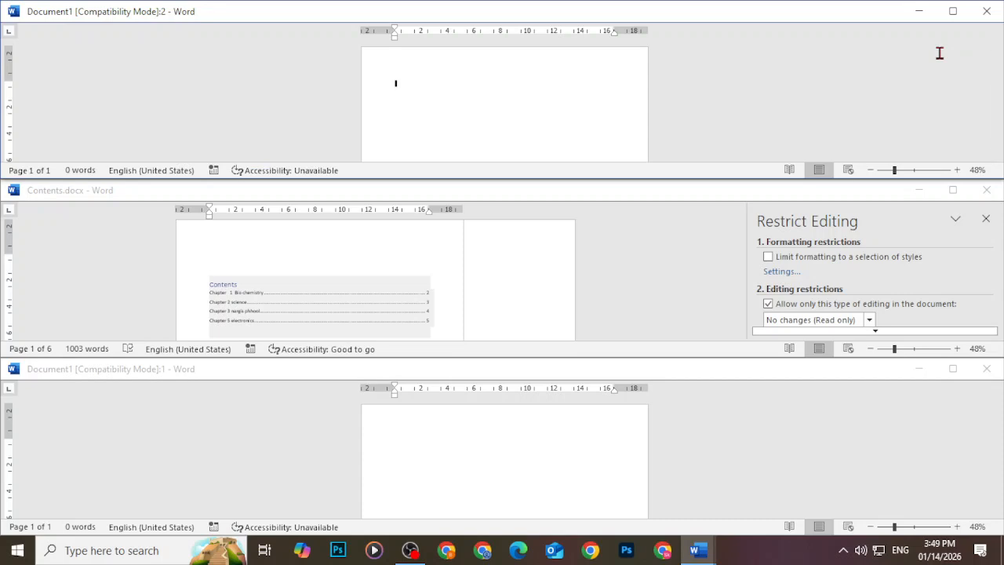
{"action": "left_click", "coordinate": [529, 444]}
{"action": "type", "text": "trteer"}
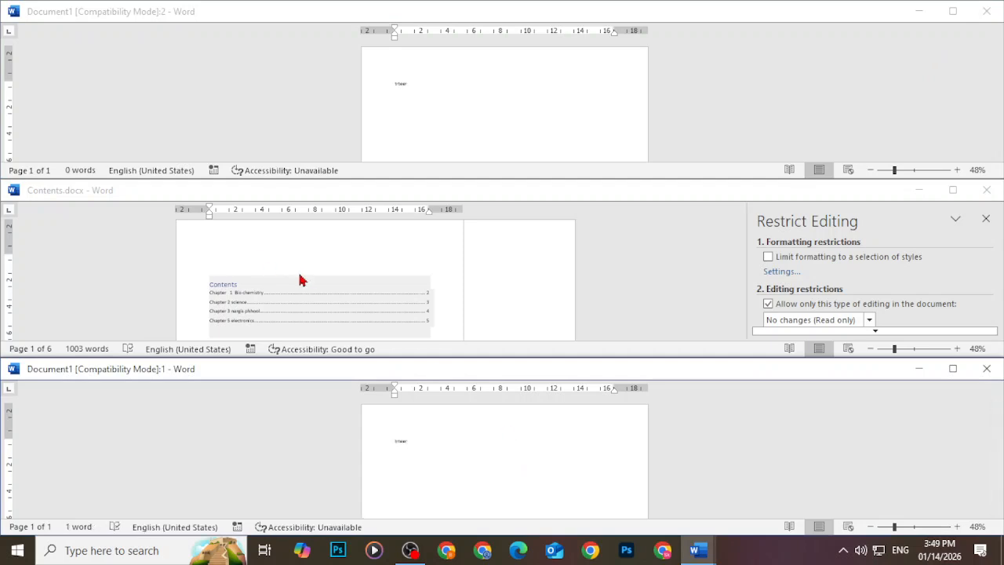
{"action": "left_click", "coordinate": [302, 278]}
{"action": "type", "text": "rerrr"}
{"action": "left_click", "coordinate": [448, 69]}
{"action": "type", "text": "rrete"}
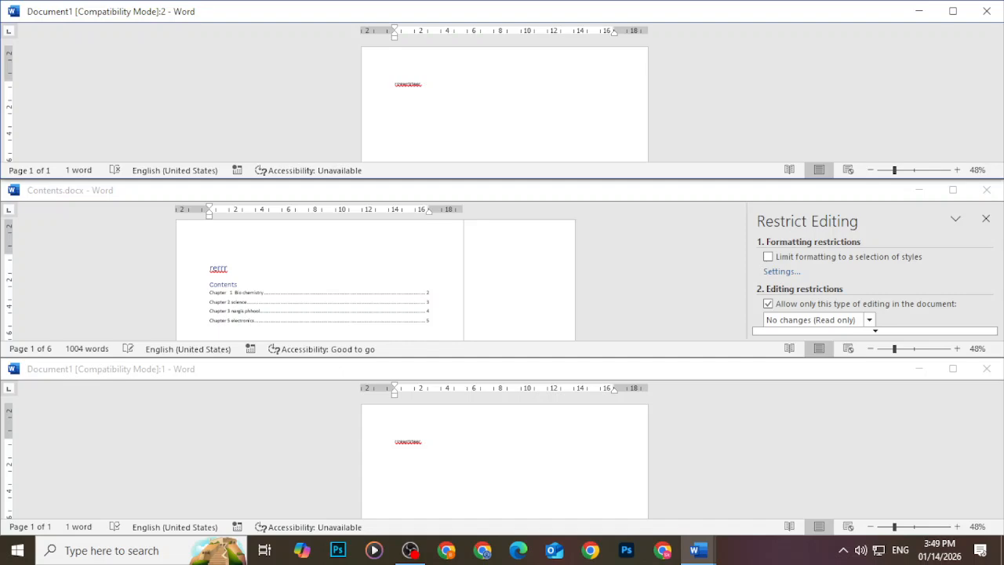
Close the Document1:2 window and maximize Contents.docx to fill the screen
{"action": "left_click", "coordinate": [986, 11]}
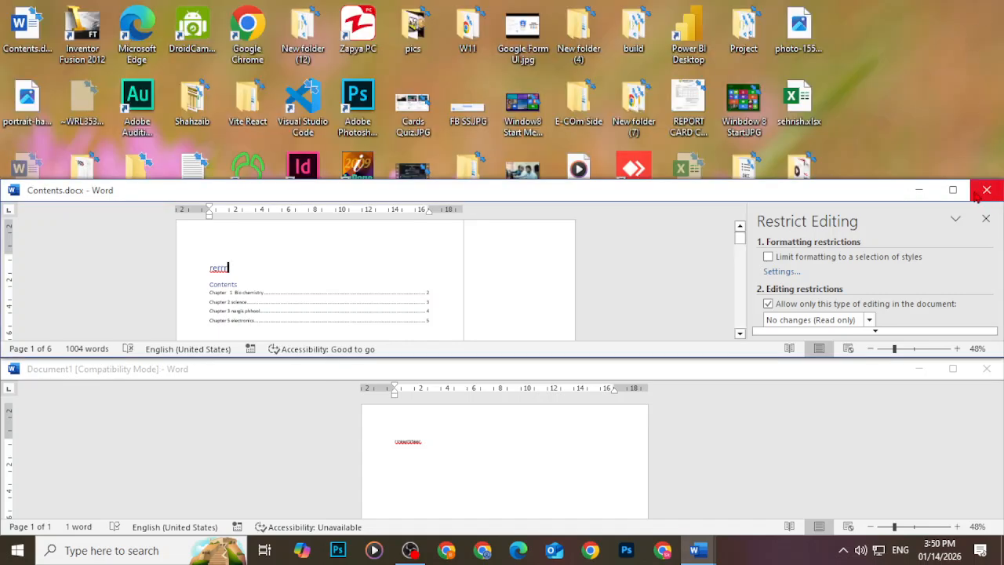
{"action": "left_click", "coordinate": [952, 190]}
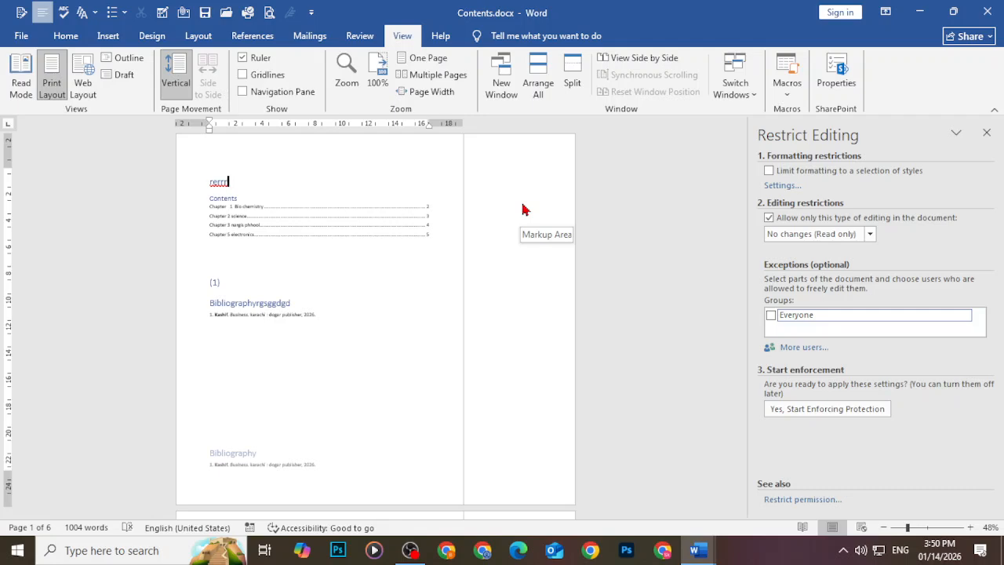
Tile Contents.docx and Document1 with Arrange All, typing test gibberish into each
{"action": "left_click", "coordinate": [538, 91]}
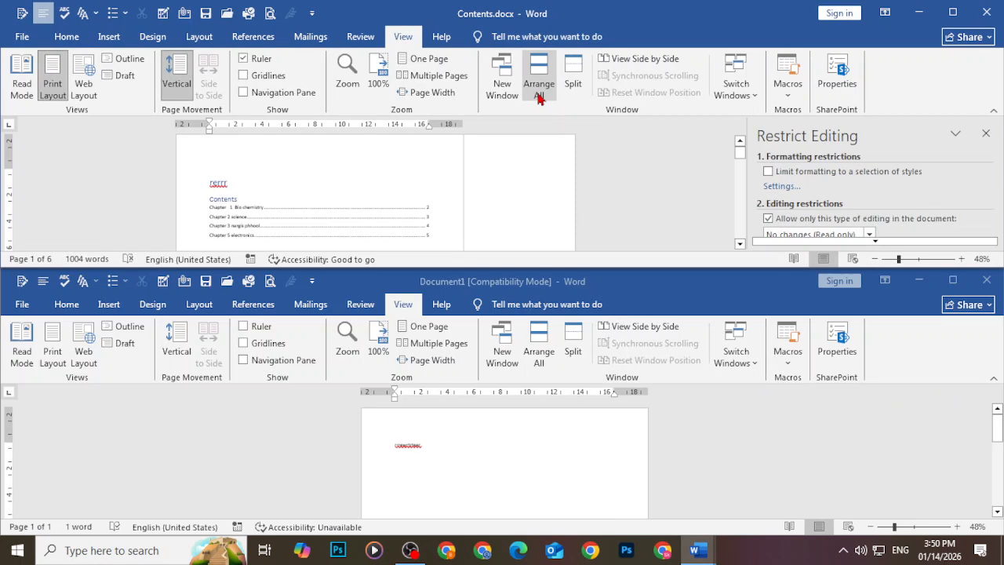
{"action": "type", "text": "fiisdidisisdisdisidsideidijis"}
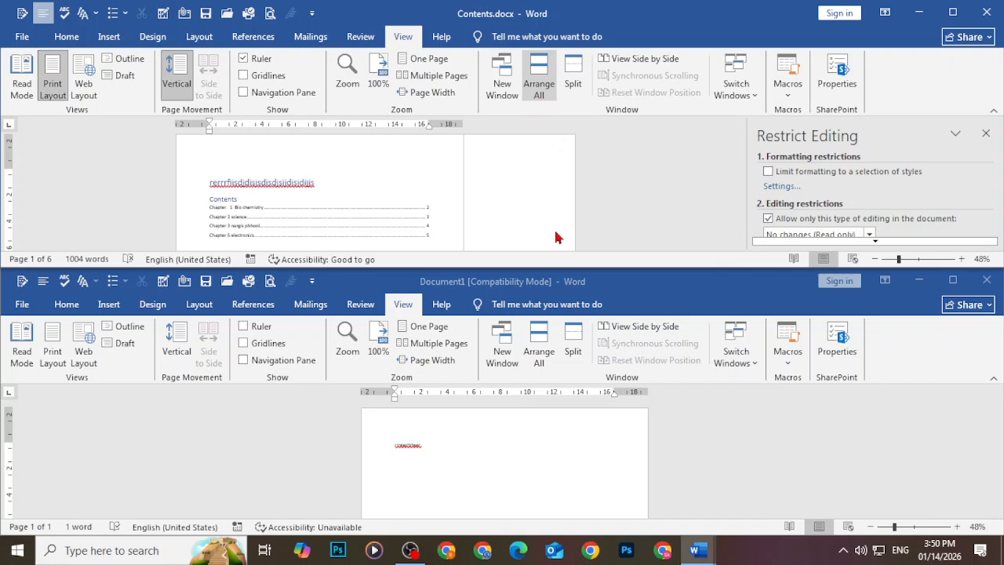
{"action": "left_click", "coordinate": [487, 458]}
{"action": "type", "text": "jdidididididi"}
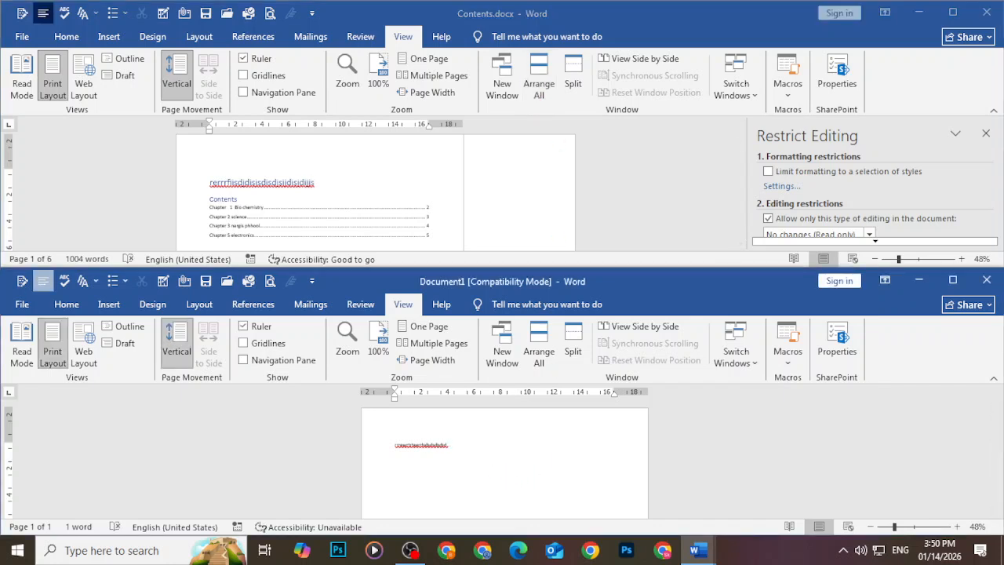
{"action": "key", "text": "BackSpace"}
{"action": "key", "text": "BackSpace"}
{"action": "key", "text": "BackSpace"}
{"action": "key", "text": "BackSpace"}
{"action": "key", "text": "BackSpace"}
{"action": "key", "text": "BackSpace"}
{"action": "key", "text": "BackSpace"}
{"action": "key", "text": "BackSpace"}
{"action": "key", "text": "BackSpace"}
{"action": "key", "text": "BackSpace"}
{"action": "key", "text": "BackSpace"}
{"action": "key", "text": "BackSpace"}
{"action": "key", "text": "BackSpace"}
{"action": "key", "text": "BackSpace"}
{"action": "key", "text": "BackSpace"}
{"action": "key", "text": "BackSpace"}
{"action": "key", "text": "BackSpace"}
{"action": "key", "text": "BackSpace"}
{"action": "key", "text": "BackSpace"}
{"action": "key", "text": "BackSpace"}
Leave 'fsdfsdsds' at the top of Contents.docx and 'sdsdsdsdsd' in Document1
{"action": "key", "text": "BackSpace"}
{"action": "left_click", "coordinate": [349, 186]}
{"action": "key", "text": "BackSpace"}
{"action": "key", "text": "BackSpace"}
{"action": "key", "text": "BackSpace"}
{"action": "key", "text": "BackSpace"}
{"action": "key", "text": "BackSpace"}
{"action": "key", "text": "BackSpace"}
{"action": "key", "text": "BackSpace"}
{"action": "key", "text": "BackSpace"}
{"action": "key", "text": "BackSpace"}
{"action": "key", "text": "BackSpace"}
{"action": "key", "text": "BackSpace"}
{"action": "key", "text": "BackSpace"}
{"action": "key", "text": "BackSpace"}
{"action": "key", "text": "BackSpace"}
{"action": "key", "text": "BackSpace"}
{"action": "key", "text": "BackSpace"}
{"action": "key", "text": "BackSpace"}
{"action": "key", "text": "BackSpace"}
{"action": "key", "text": "BackSpace"}
{"action": "key", "text": "BackSpace"}
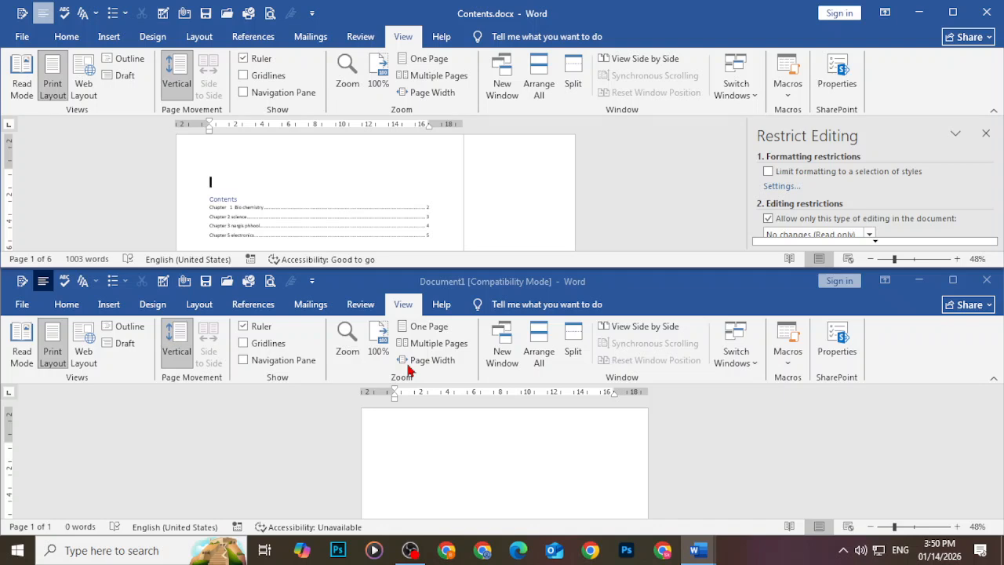
{"action": "type", "text": "fsdfsdsds"}
{"action": "left_click", "coordinate": [397, 447]}
{"action": "type", "text": "sdsdsdsdsd"}
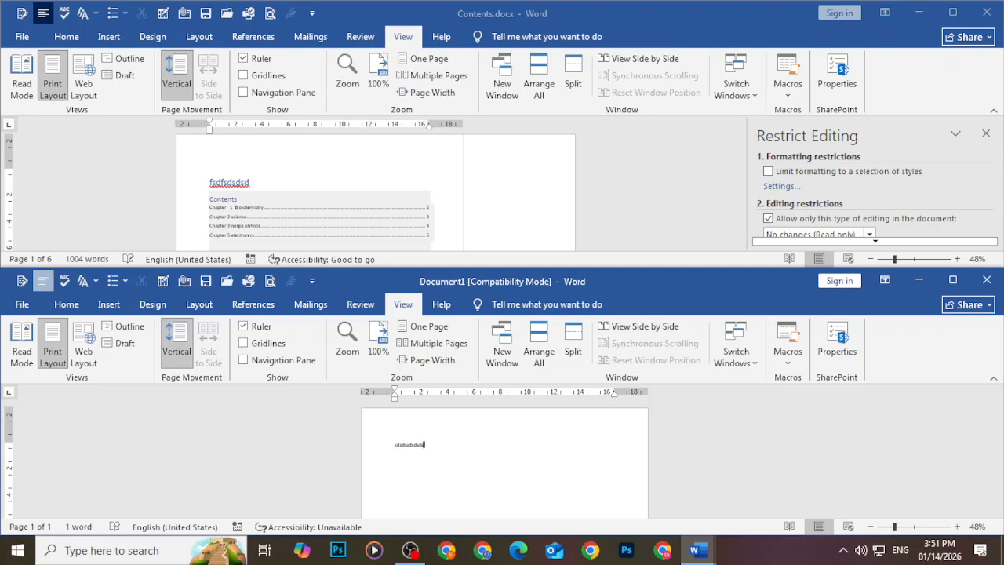
Maximize Document1, switch to a maximized Contents.docx, and close the Restrict Editing pane
{"action": "left_click", "coordinate": [952, 280]}
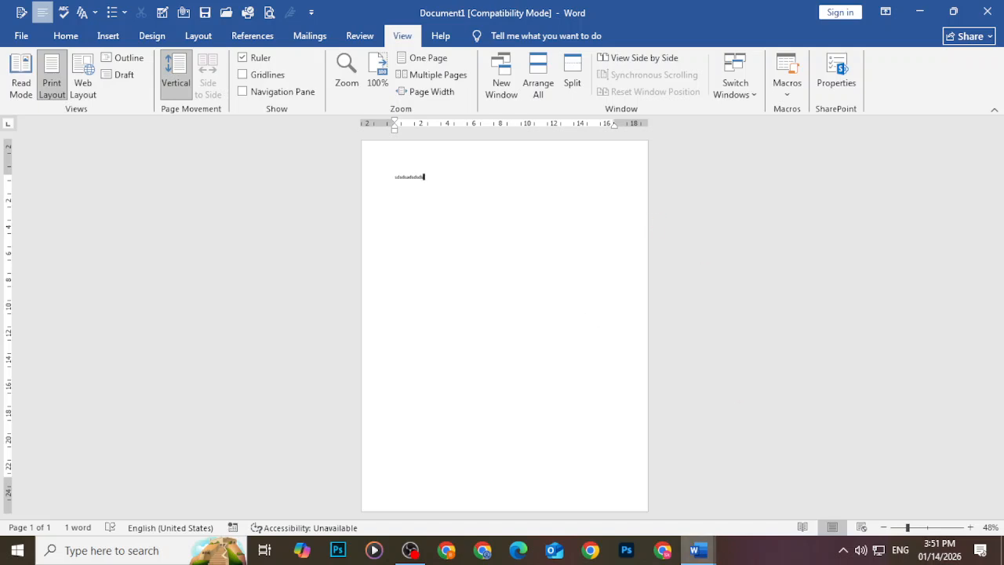
{"action": "mouse_move", "coordinate": [702, 555]}
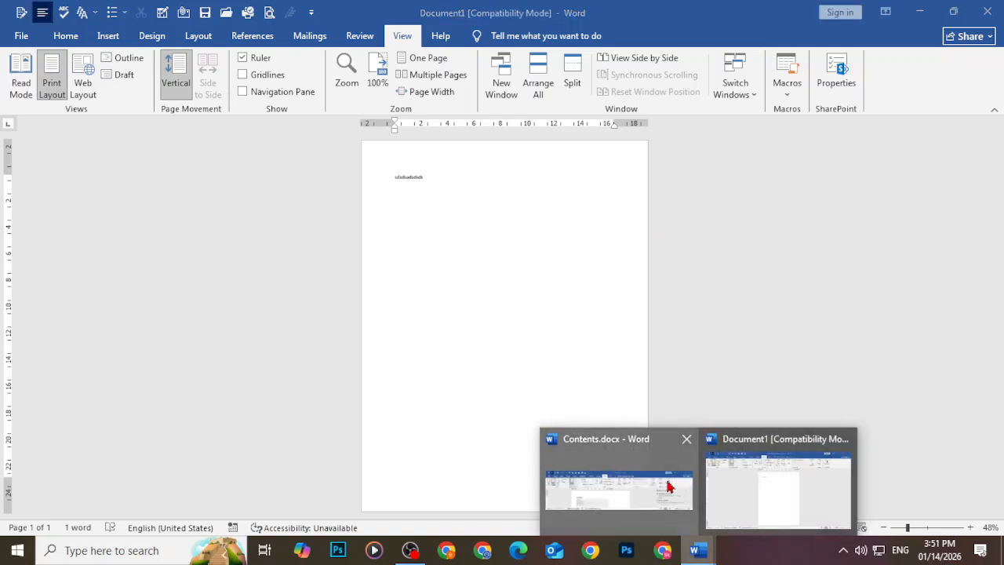
{"action": "left_click", "coordinate": [673, 480]}
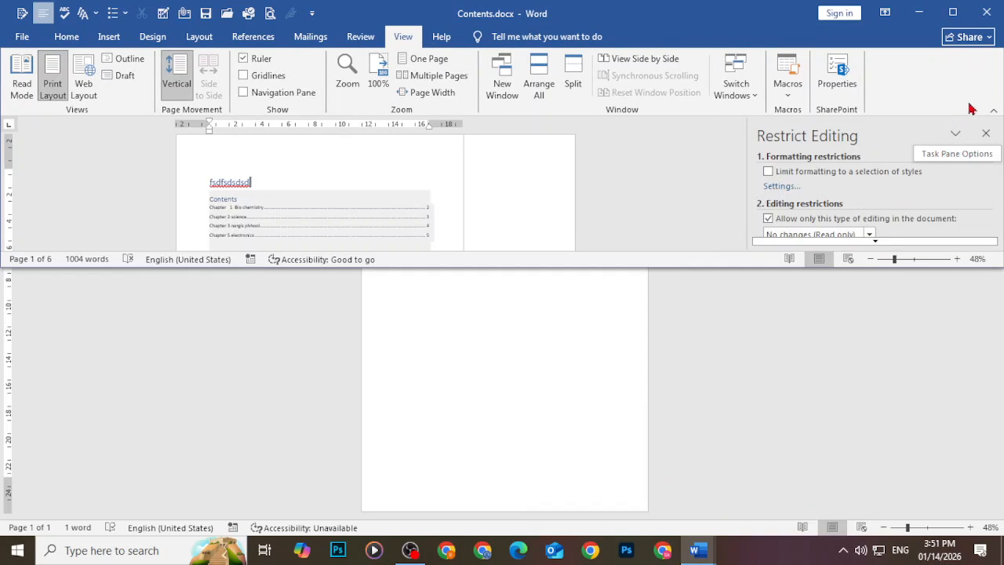
{"action": "left_click", "coordinate": [945, 13]}
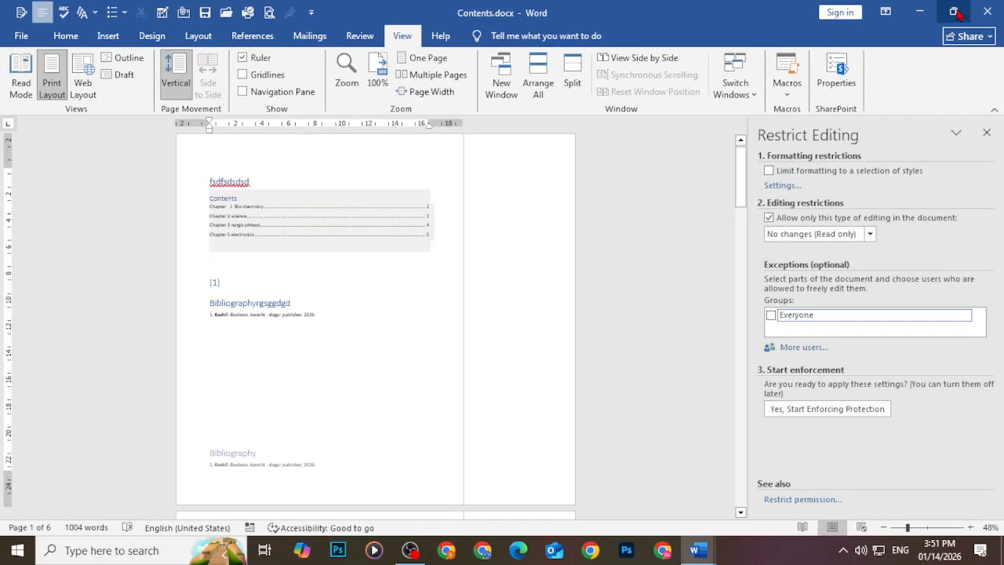
{"action": "scroll", "coordinate": [426, 289], "scroll_direction": "down", "scroll_amount": 5}
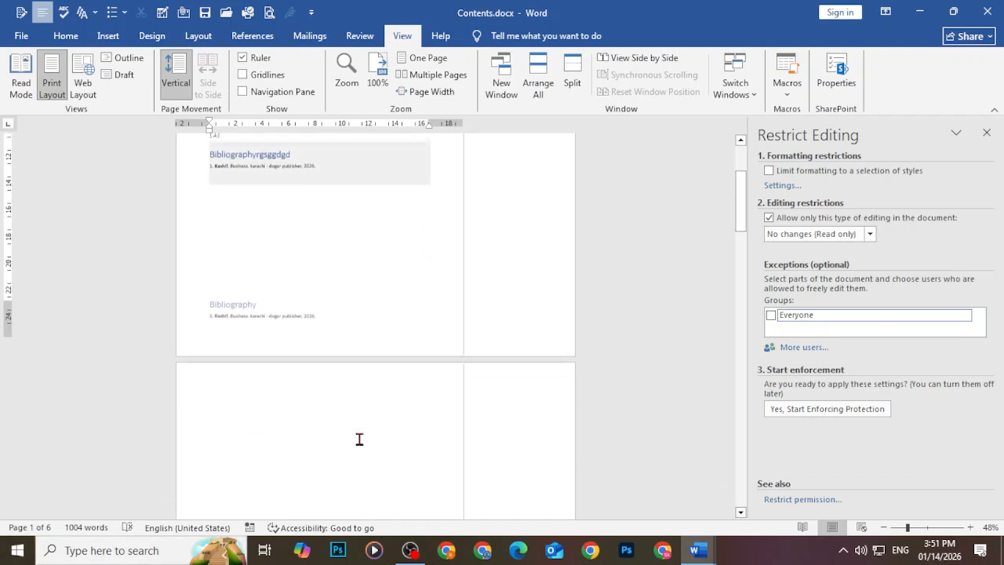
{"action": "left_click", "coordinate": [987, 132]}
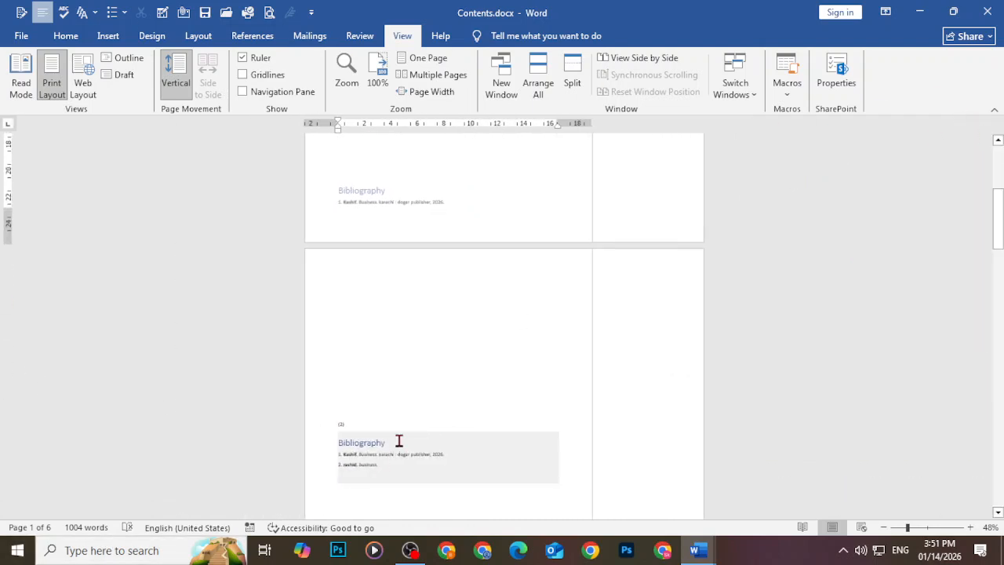
Scroll to Chapter 1 Bio chemistry, then open the Macros dropdown on the View tab
{"action": "scroll", "coordinate": [399, 441], "scroll_direction": "up", "scroll_amount": 4, "text": "ctrl"}
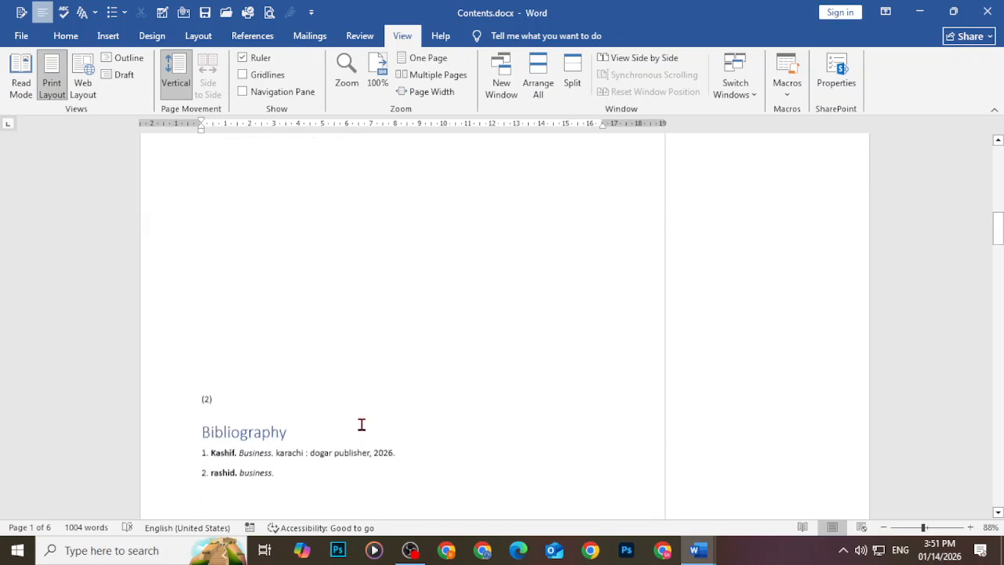
{"action": "scroll", "coordinate": [372, 439], "scroll_direction": "down", "scroll_amount": 5}
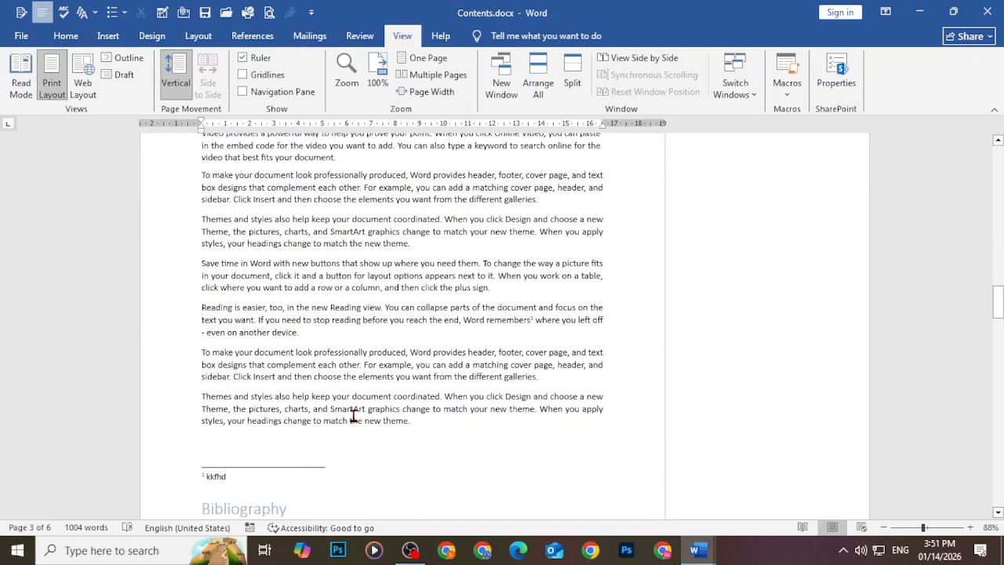
{"action": "scroll", "coordinate": [372, 434], "scroll_direction": "up", "scroll_amount": 3}
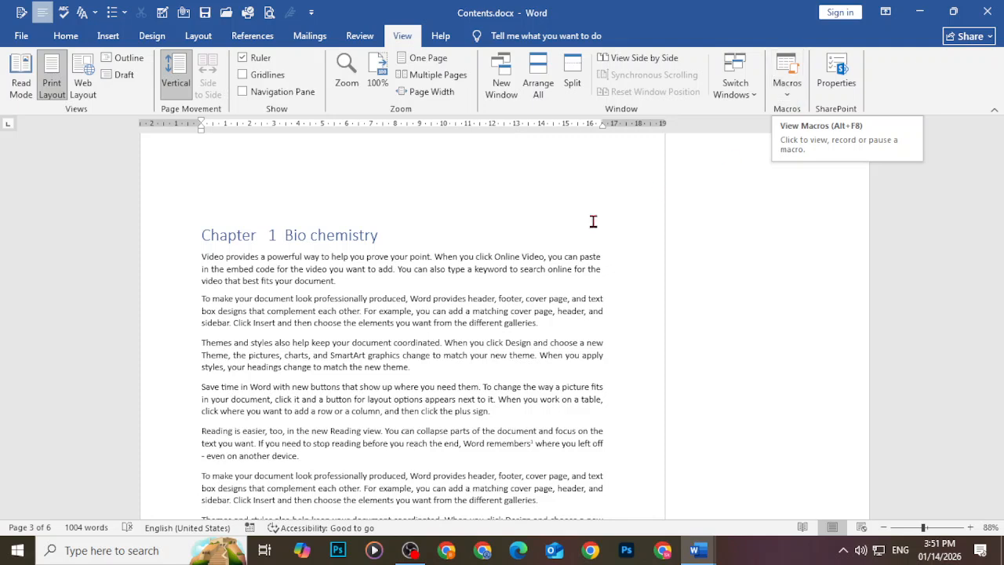
{"action": "left_click_drag", "start_coordinate": [204, 259], "coordinate": [336, 281]}
{"action": "left_click", "coordinate": [64, 39]}
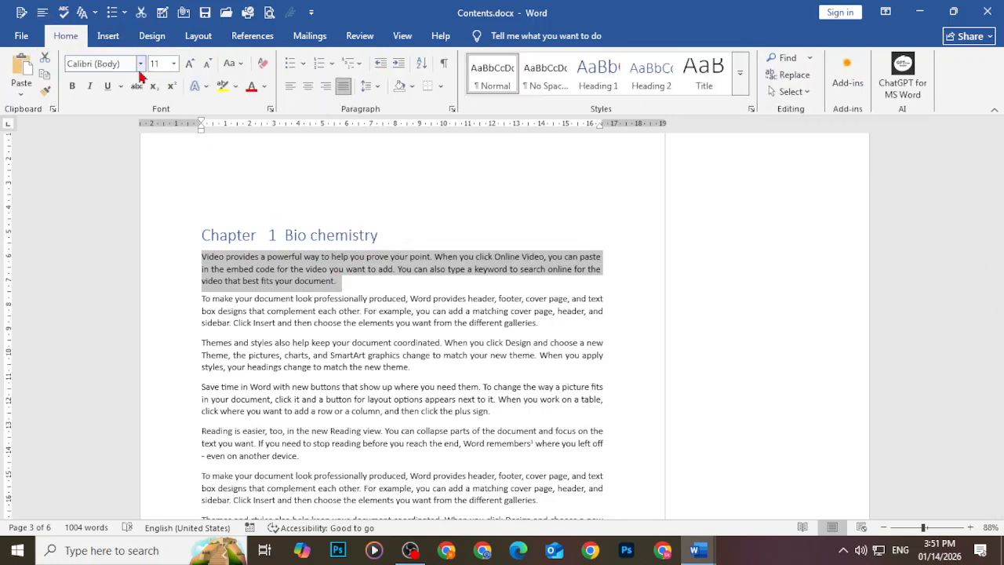
{"action": "left_click", "coordinate": [571, 281]}
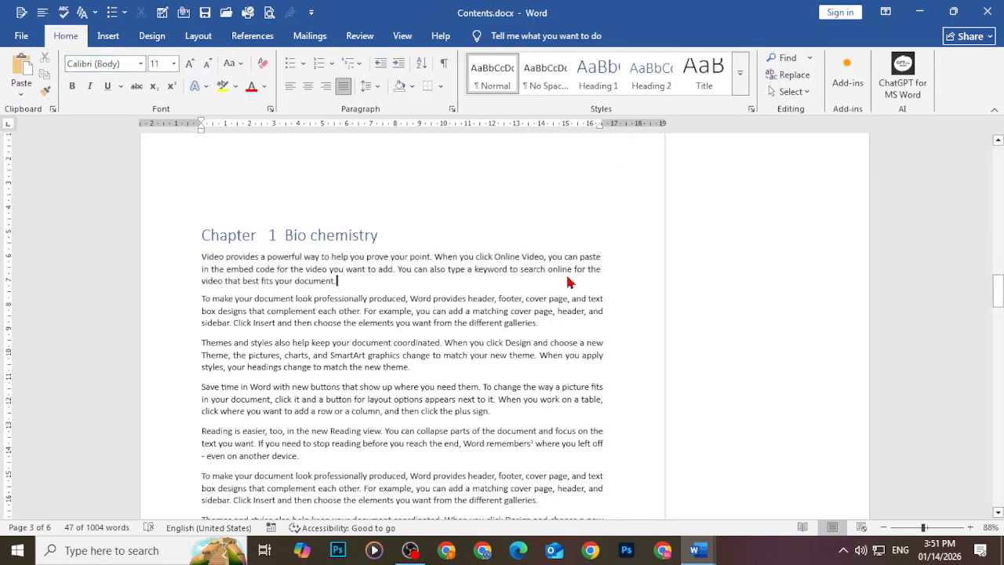
{"action": "left_click", "coordinate": [402, 39]}
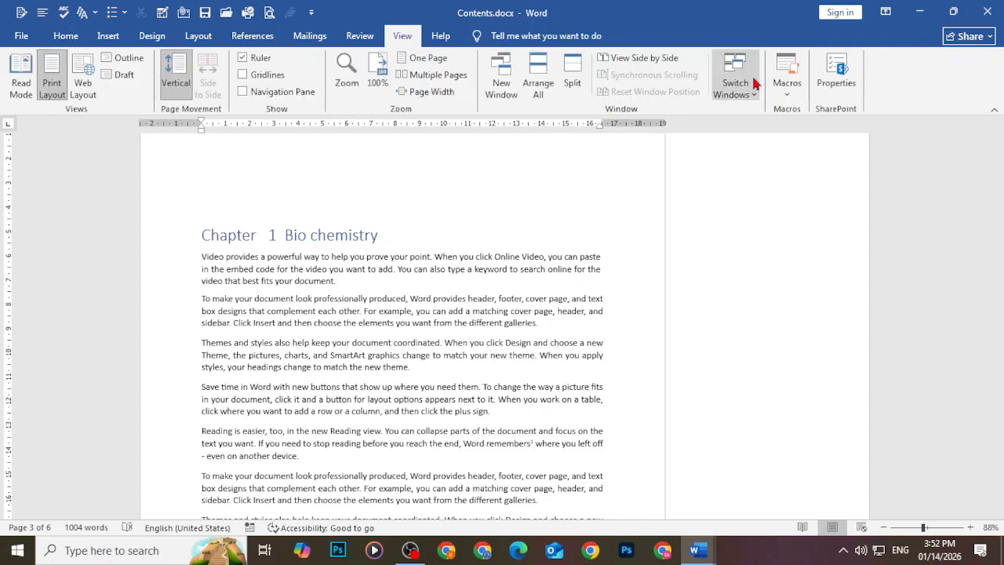
{"action": "left_click", "coordinate": [786, 82]}
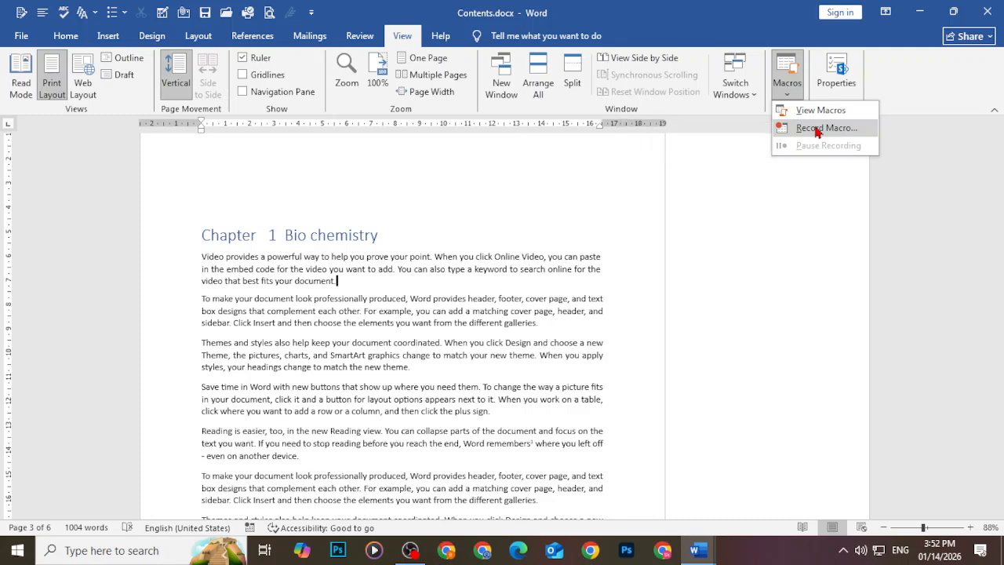
Start recording a new macro named 'kashif'
{"action": "left_click", "coordinate": [818, 130]}
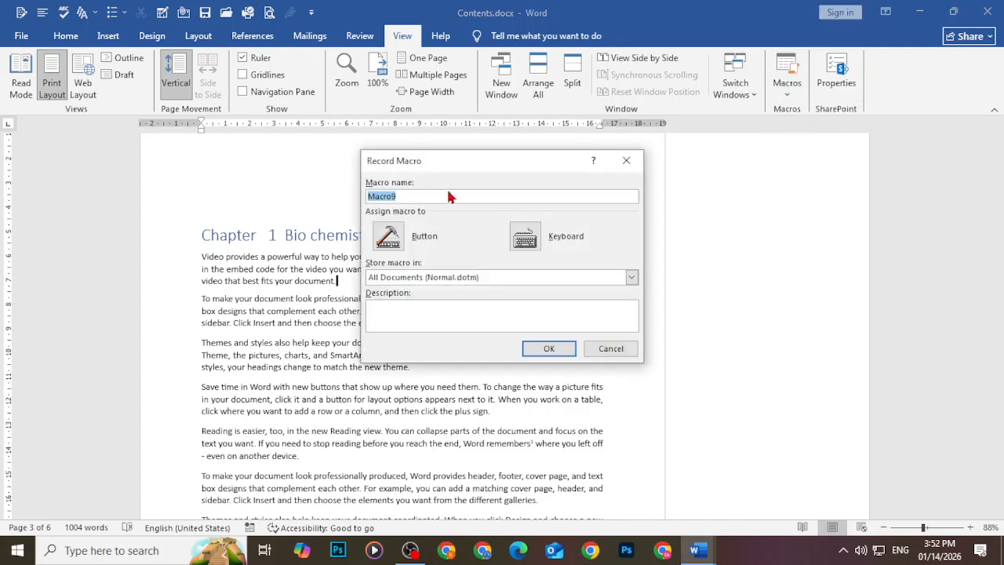
{"action": "key", "text": "BackSpace"}
{"action": "type", "text": "kashif"}
{"action": "left_click", "coordinate": [553, 348]}
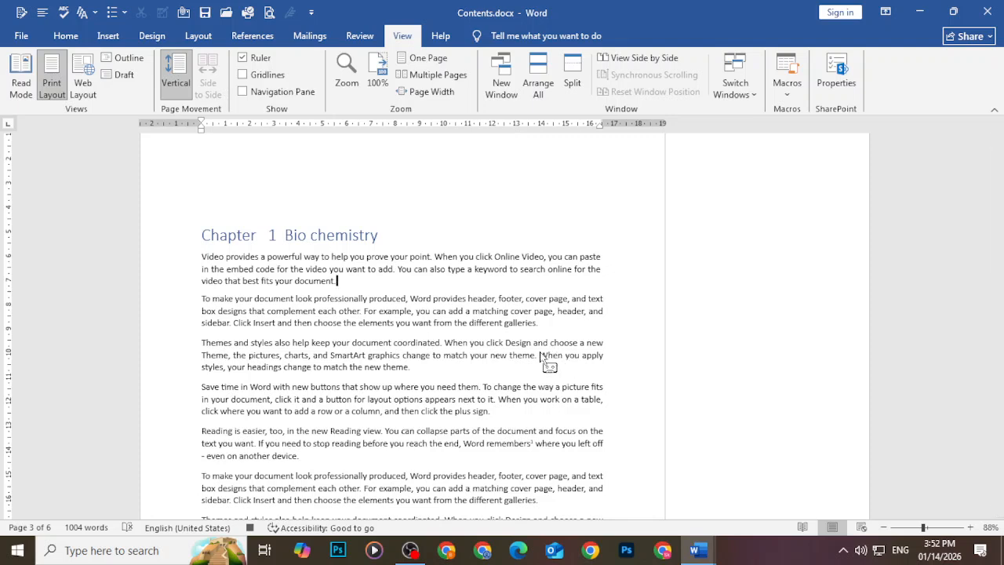
Make the first Chapter 1 paragraph bold, underlined, Times New Roman and bulleted
{"action": "left_click_drag", "start_coordinate": [206, 249], "coordinate": [352, 284]}
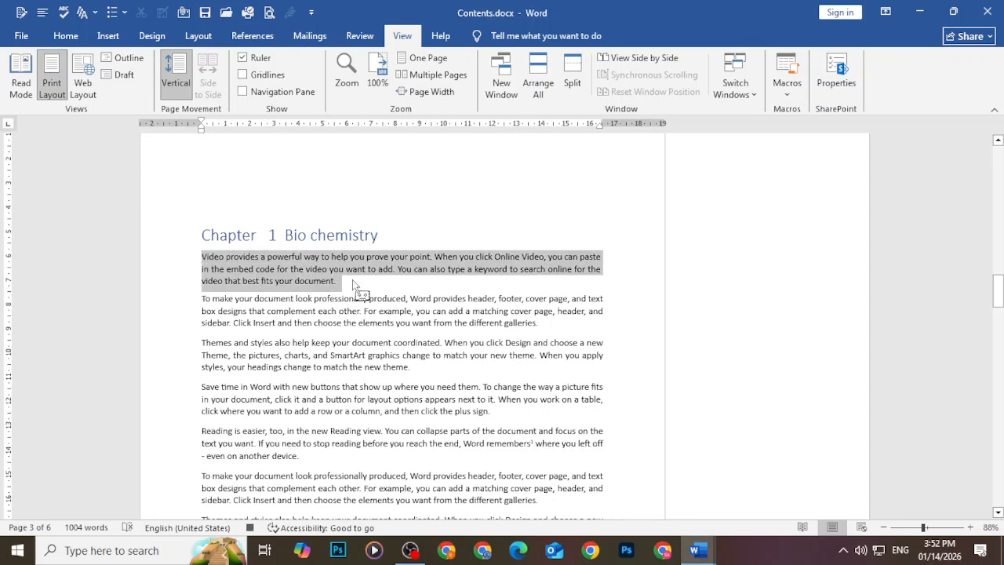
{"action": "left_click", "coordinate": [64, 37]}
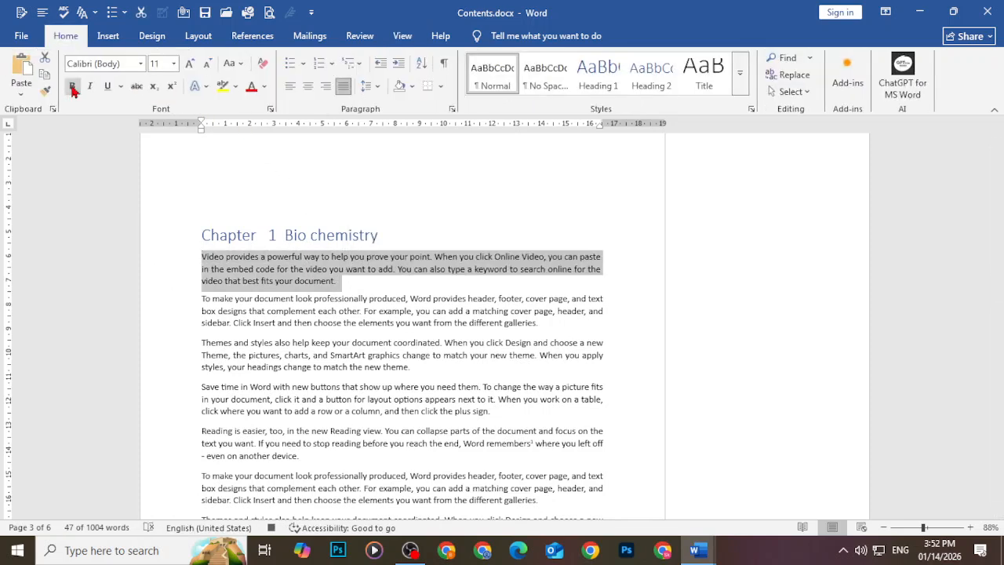
{"action": "left_click", "coordinate": [72, 88]}
{"action": "left_click", "coordinate": [107, 85]}
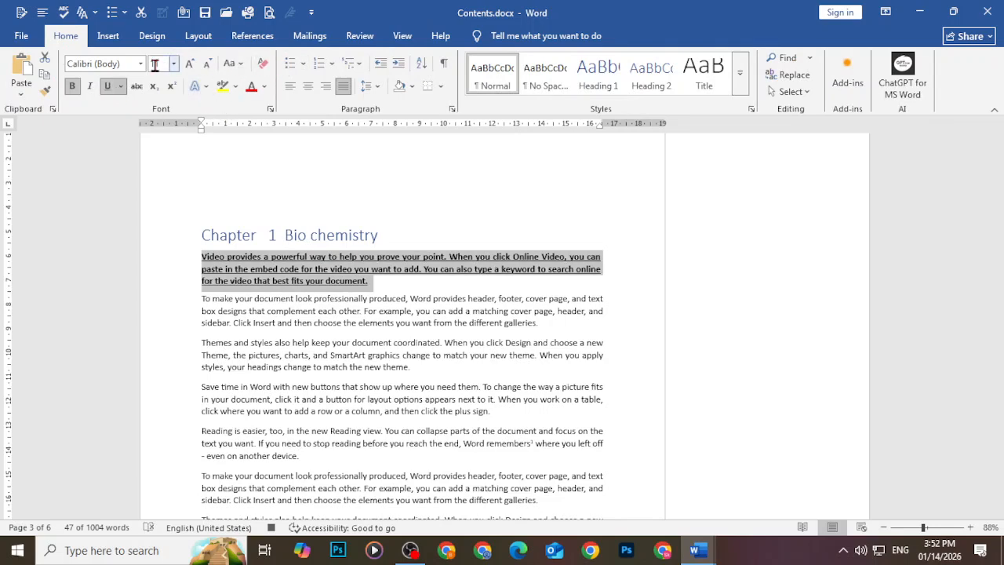
{"action": "left_click", "coordinate": [141, 63]}
{"action": "left_click", "coordinate": [144, 194]}
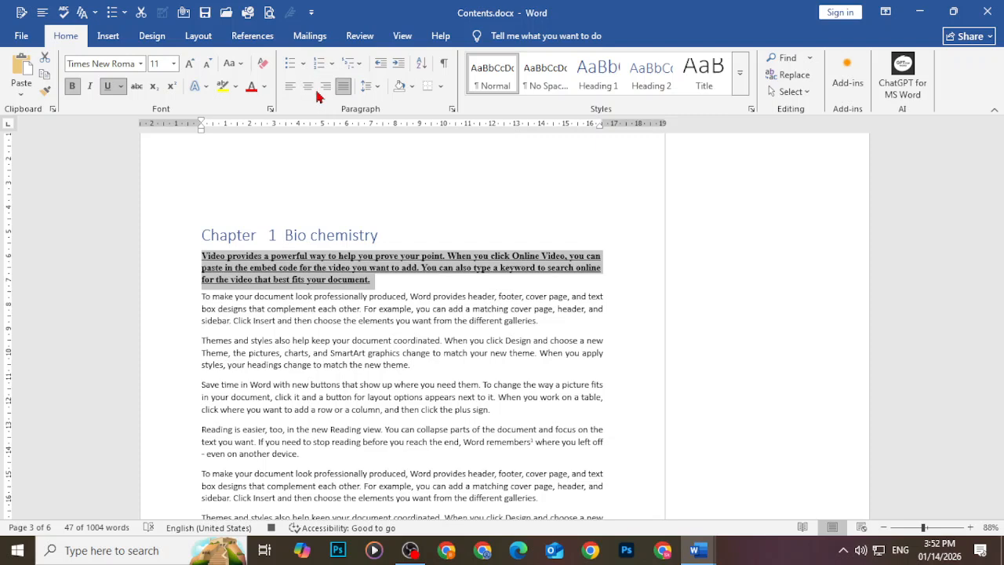
{"action": "left_click", "coordinate": [291, 64]}
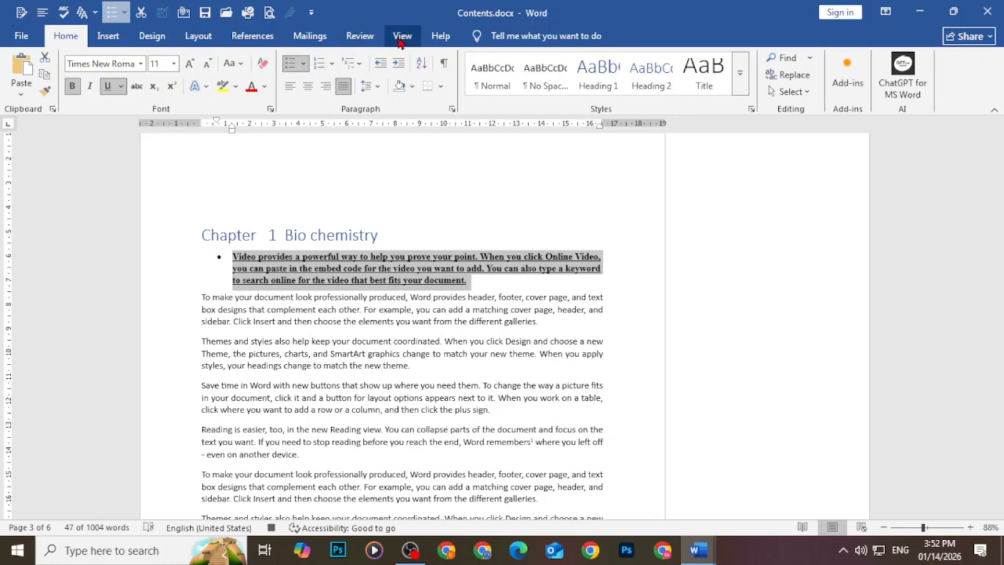
Stop recording the kashif macro
{"action": "left_click", "coordinate": [401, 39]}
{"action": "left_click", "coordinate": [794, 88]}
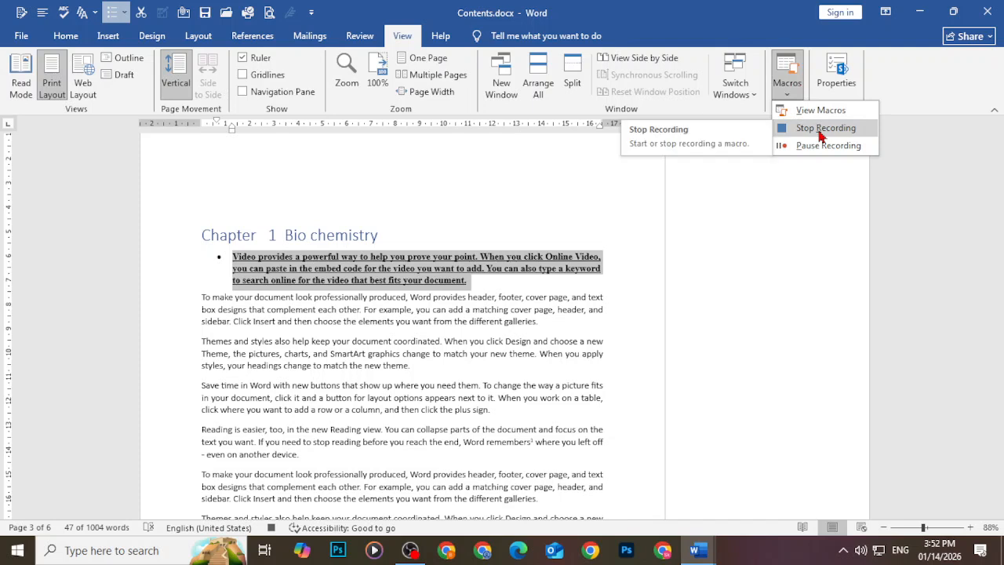
{"action": "left_click", "coordinate": [820, 129]}
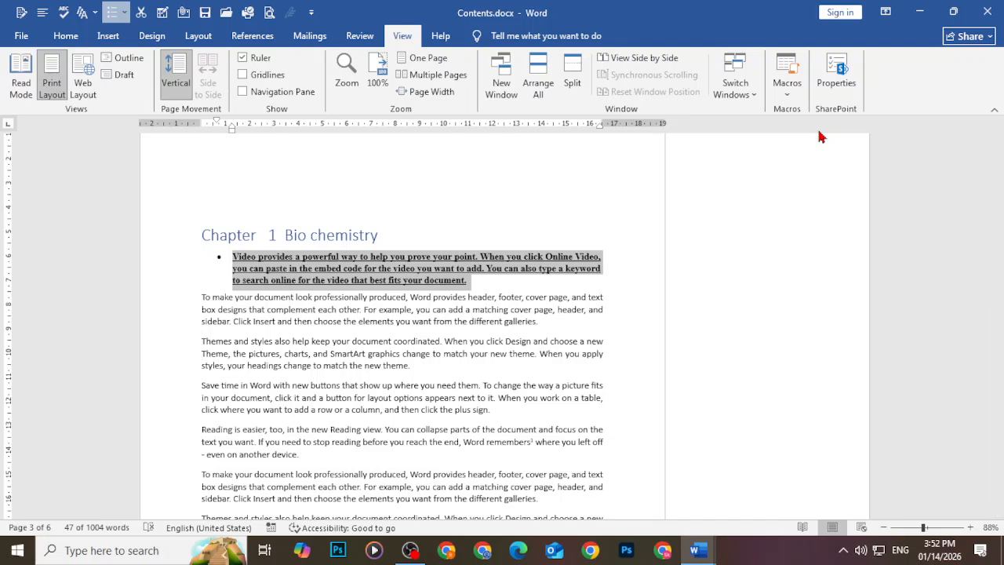
View the macro list without running one, then undo the paragraph's formatting
{"action": "left_click", "coordinate": [800, 86]}
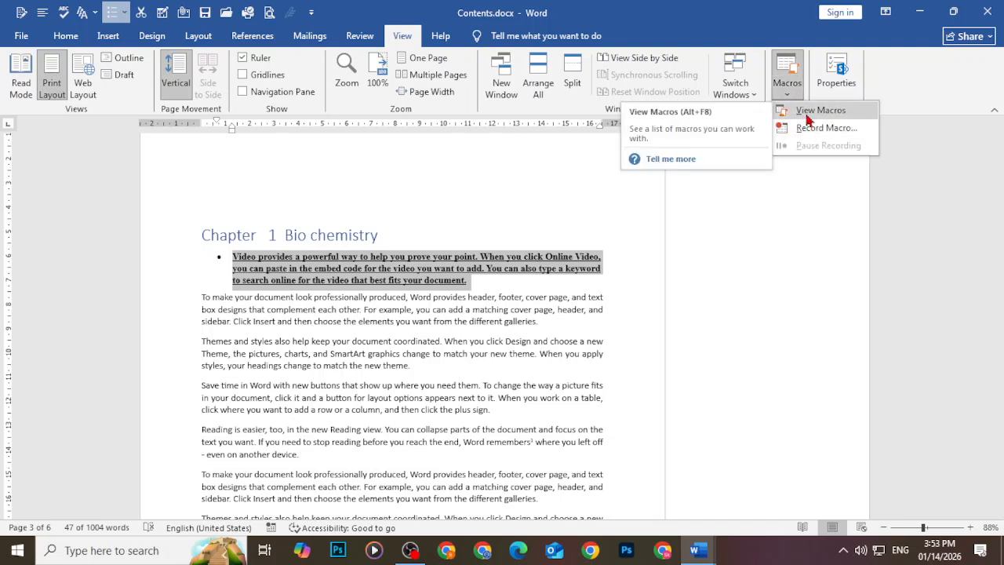
{"action": "left_click", "coordinate": [808, 110]}
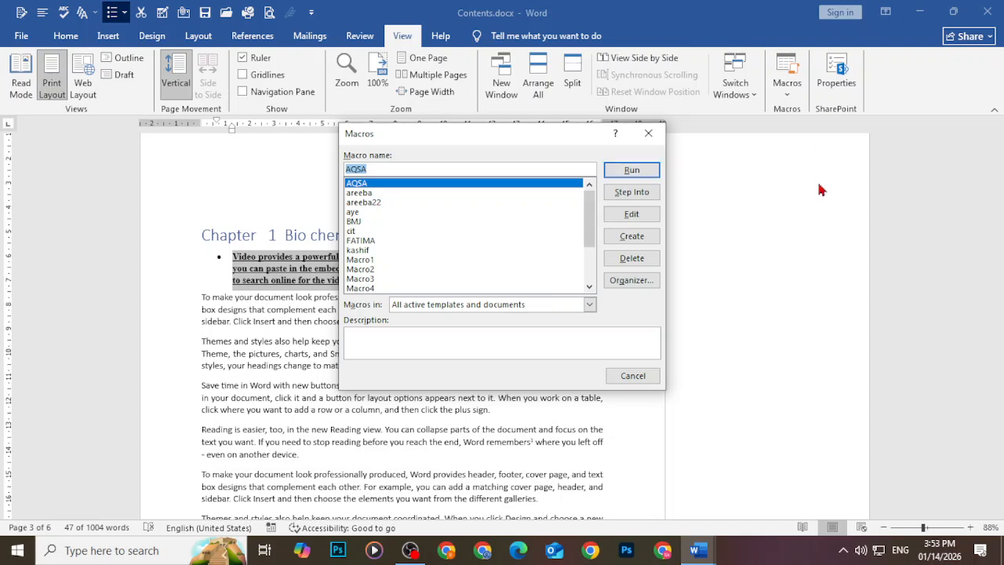
{"action": "left_click", "coordinate": [633, 375]}
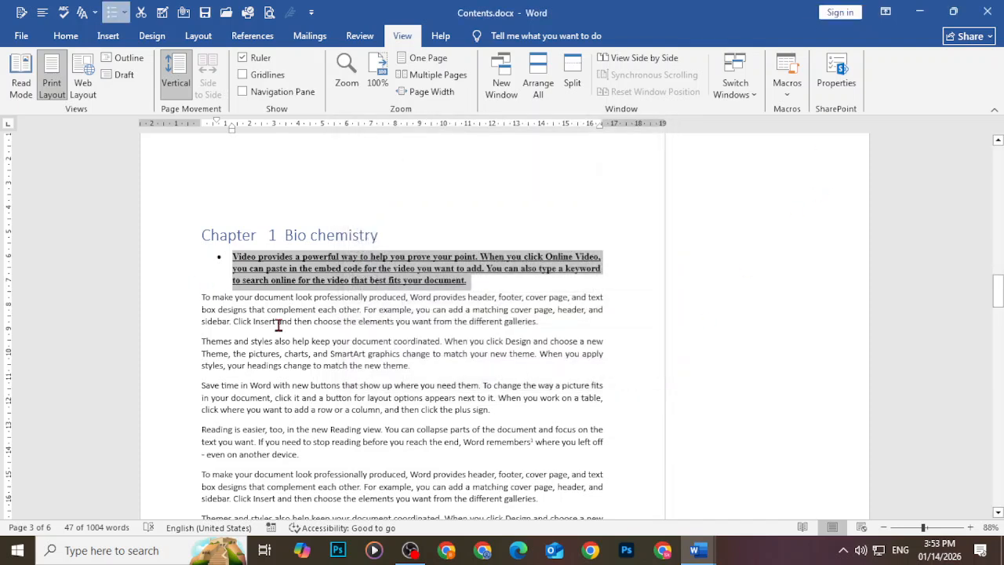
{"action": "key", "text": "ctrl+z"}
{"action": "key", "text": "ctrl+z"}
{"action": "key", "text": "ctrl+z"}
{"action": "key", "text": "ctrl+z"}
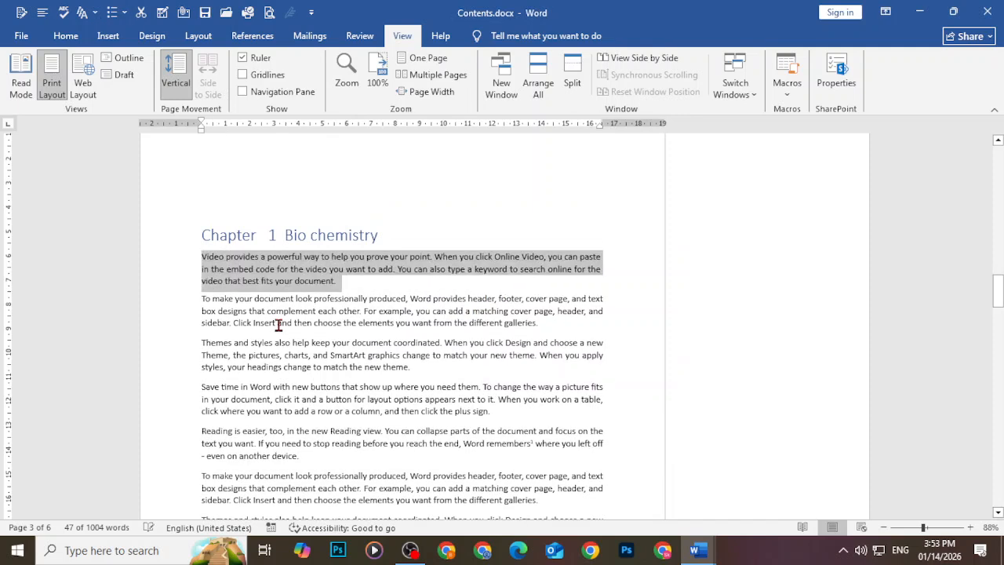
{"action": "key", "text": "ctrl+z"}
{"action": "key", "text": "ctrl+z"}
{"action": "key", "text": "ctrl+z"}
{"action": "key", "text": "ctrl+z"}
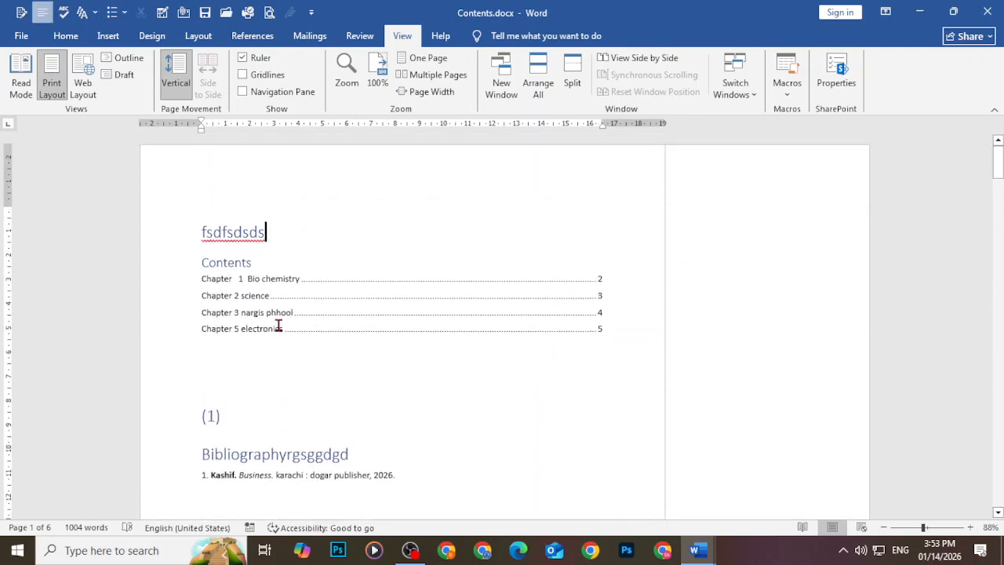
Run the recorded kashif macro on the title line
{"action": "left_click", "coordinate": [782, 78]}
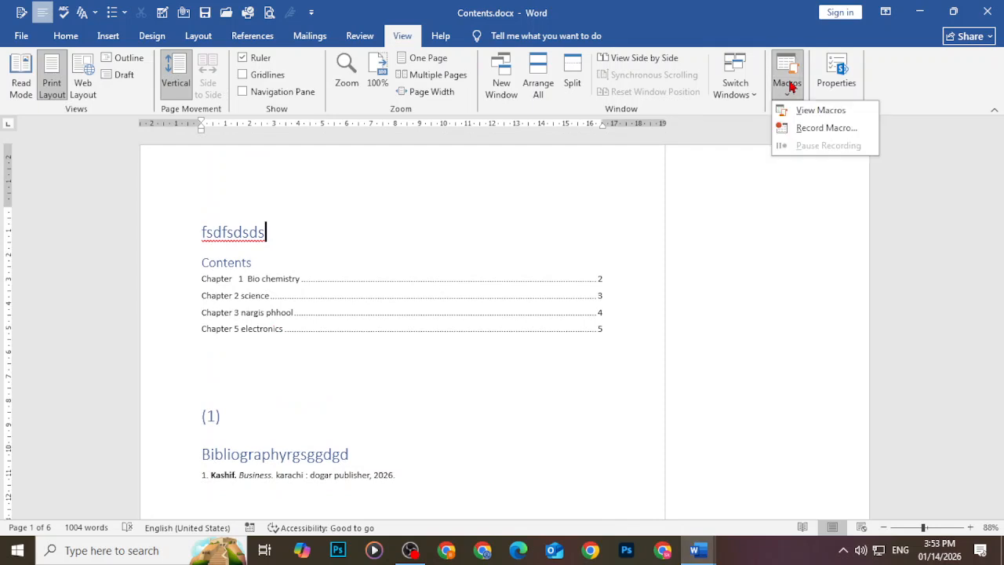
{"action": "left_click", "coordinate": [816, 111]}
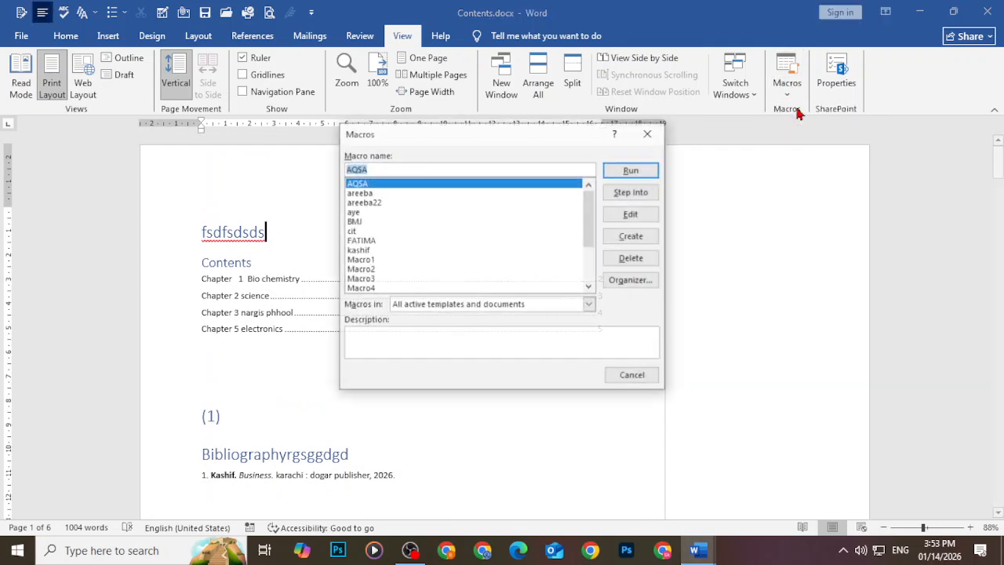
{"action": "left_click", "coordinate": [373, 242]}
{"action": "left_click", "coordinate": [364, 251]}
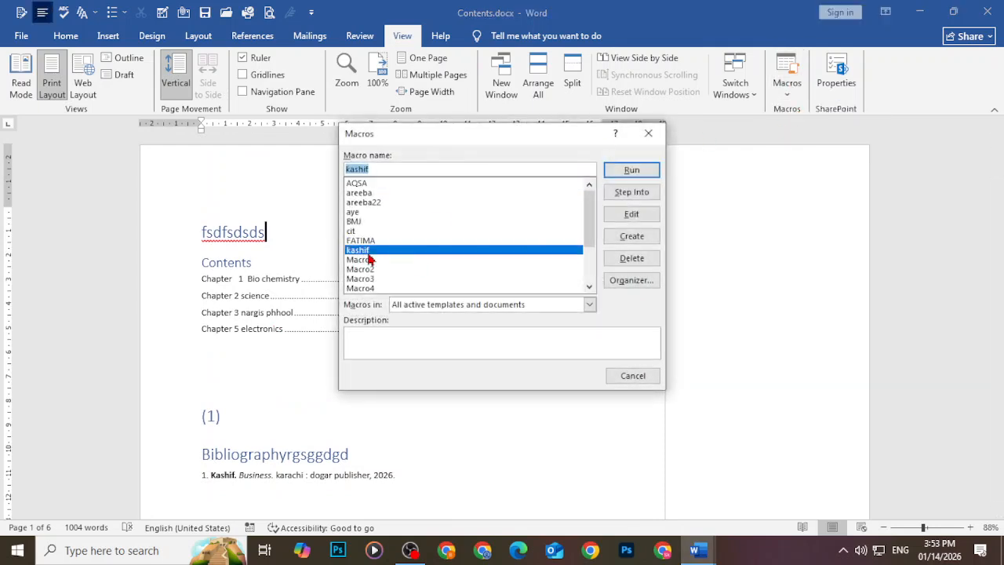
{"action": "left_click", "coordinate": [647, 167]}
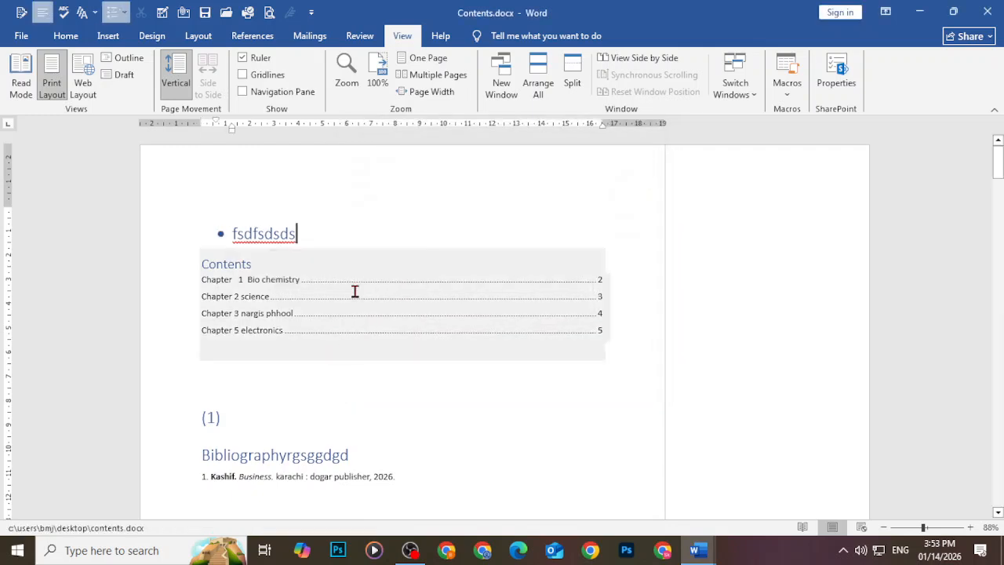
Undo the macro's bullet and remove the stray 'fsdfsdsds' line
{"action": "key", "text": "ctrl+z"}
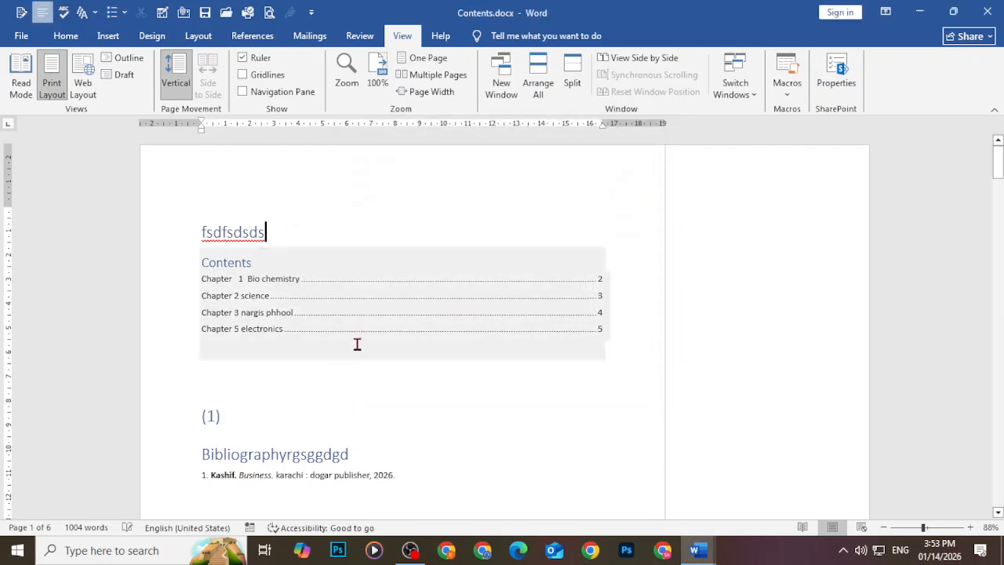
{"action": "left_click", "coordinate": [357, 344]}
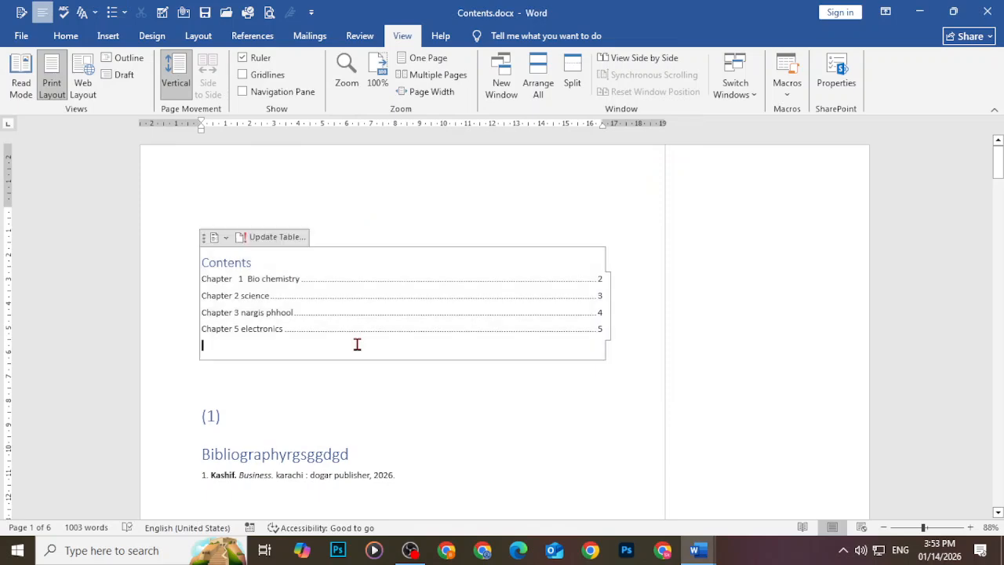
{"action": "key", "text": "ctrl+z"}
{"action": "key", "text": "ctrl+z"}
{"action": "key", "text": "ctrl+z"}
{"action": "key", "text": "ctrl+z"}
{"action": "key", "text": "ctrl+z"}
{"action": "key", "text": "ctrl+z"}
{"action": "key", "text": "ctrl+z"}
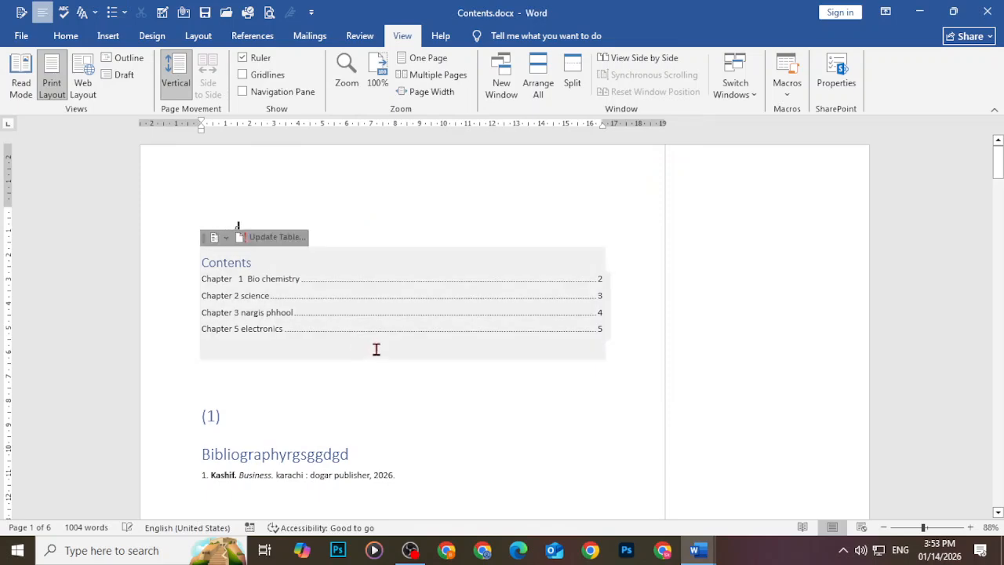
Jump via the table of contents, scroll back to Chapter 1, and select its first paragraph
{"action": "left_click", "coordinate": [399, 294], "text": "ctrl"}
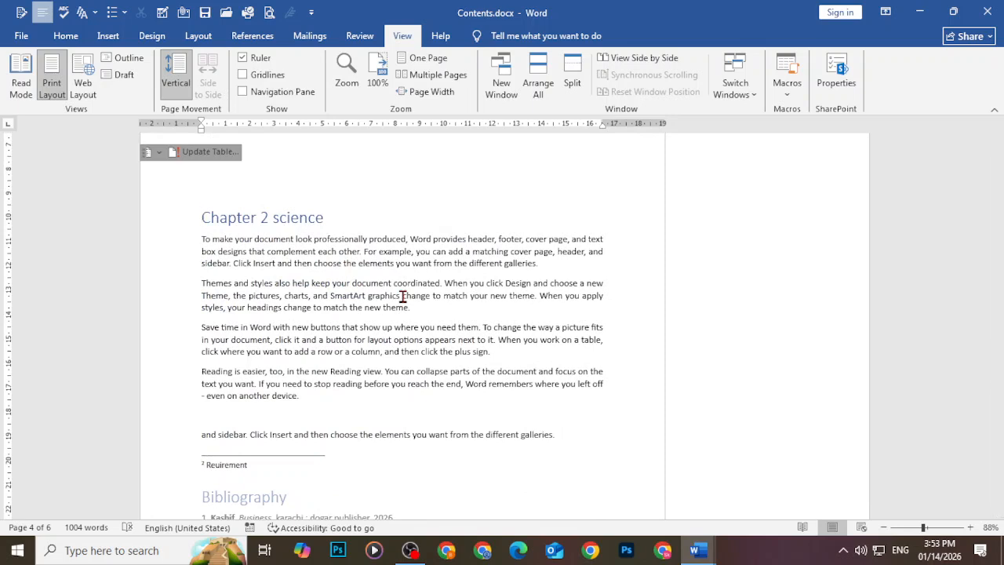
{"action": "scroll", "coordinate": [288, 358], "scroll_direction": "up", "scroll_amount": 10}
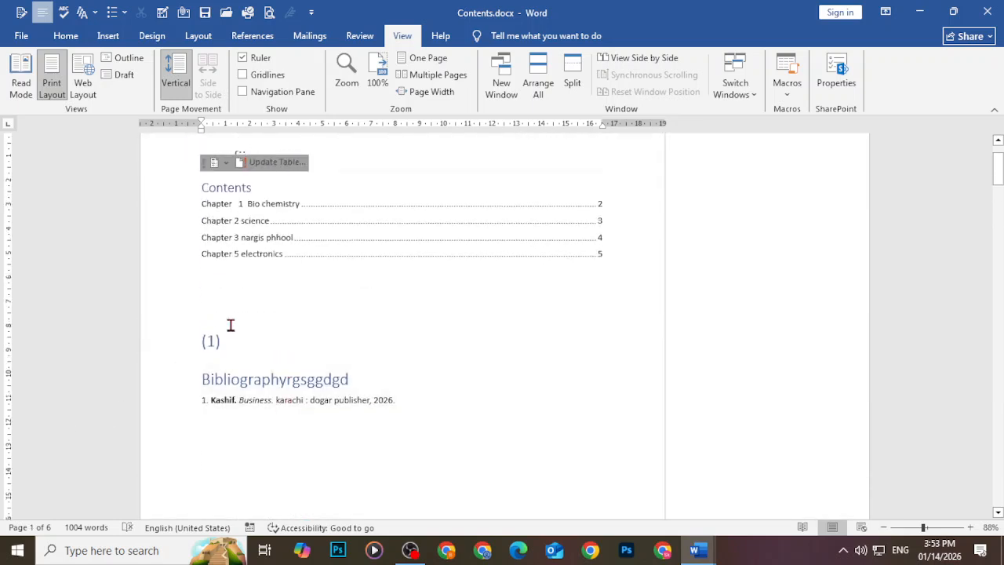
{"action": "scroll", "coordinate": [251, 345], "scroll_direction": "down", "scroll_amount": 2}
{"action": "scroll", "coordinate": [385, 359], "scroll_direction": "down", "scroll_amount": 5}
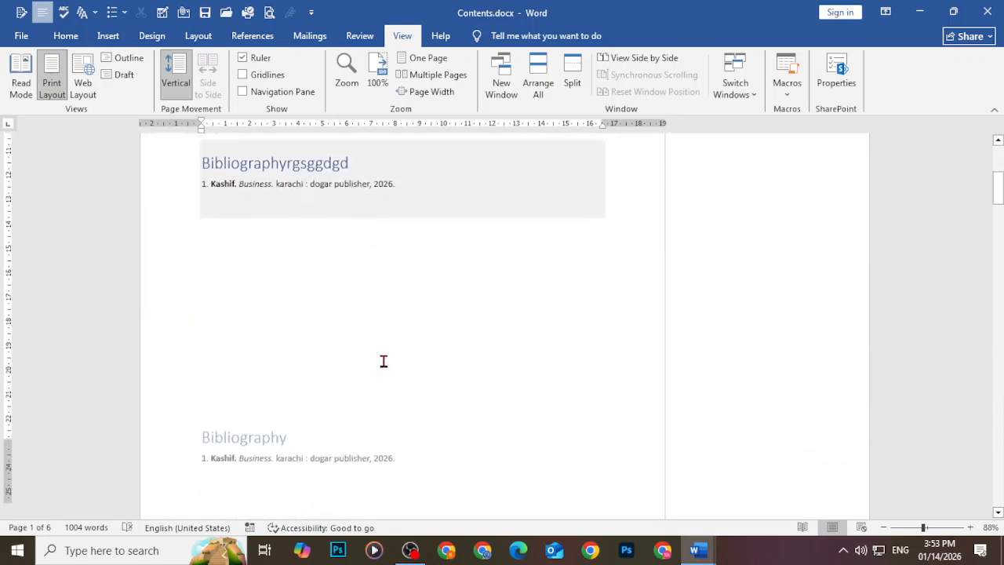
{"action": "scroll", "coordinate": [300, 427], "scroll_direction": "down", "scroll_amount": 3}
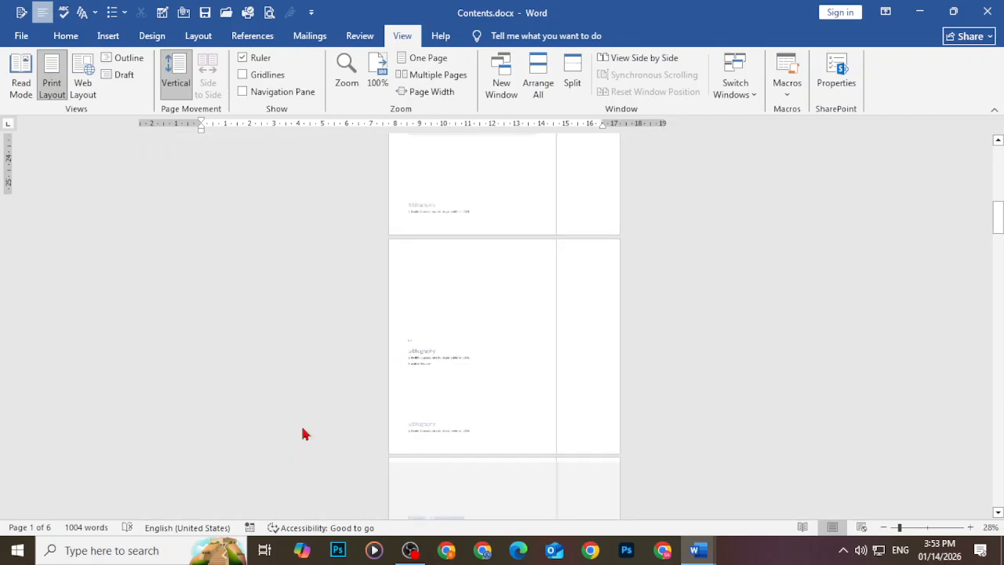
{"action": "scroll", "coordinate": [302, 425], "scroll_direction": "up", "scroll_amount": 10}
{"action": "scroll", "coordinate": [334, 421], "scroll_direction": "down", "scroll_amount": 20}
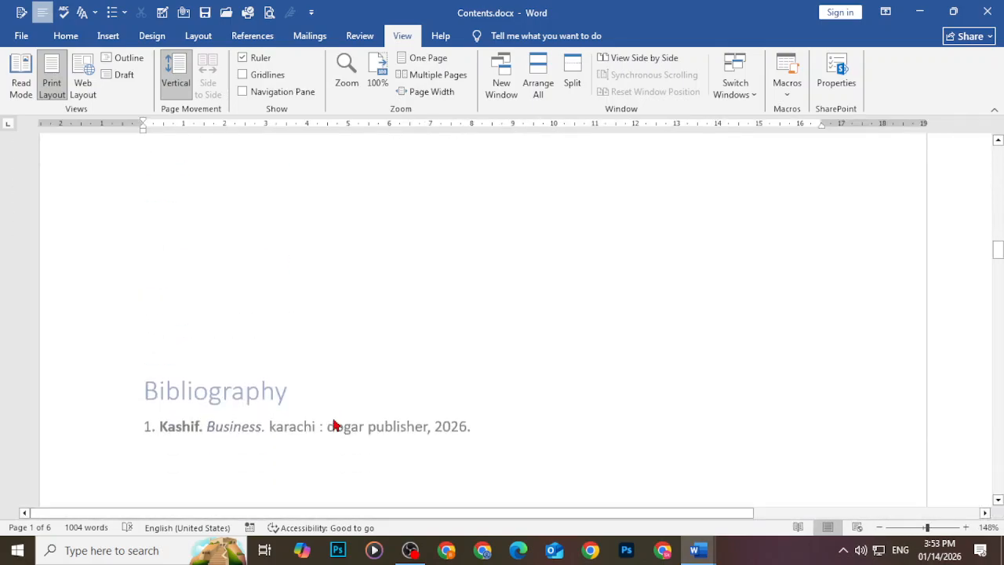
{"action": "scroll", "coordinate": [337, 408], "scroll_direction": "up", "scroll_amount": 3}
{"action": "scroll", "coordinate": [338, 306], "scroll_direction": "up", "scroll_amount": 5}
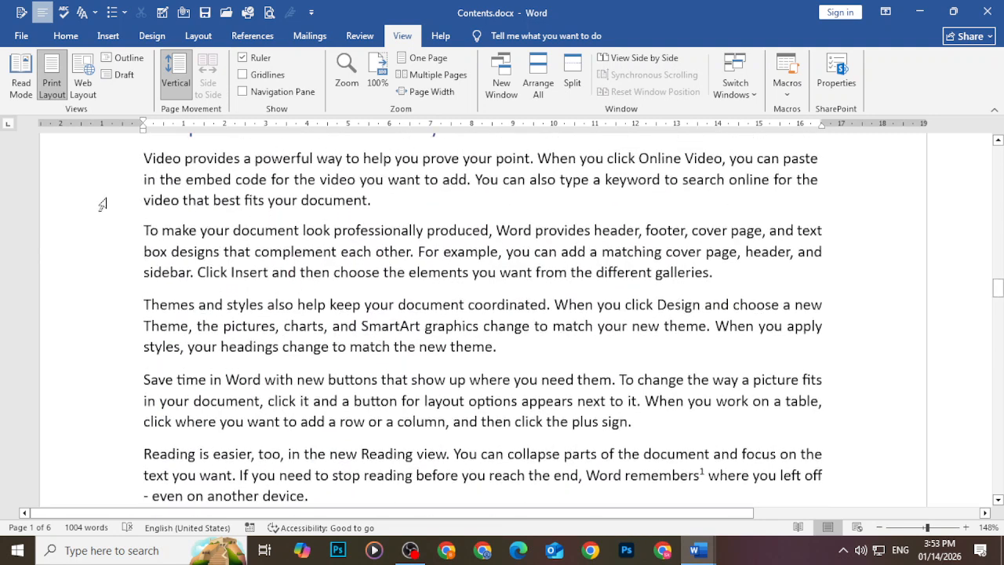
{"action": "left_click_drag", "start_coordinate": [144, 360], "coordinate": [367, 410]}
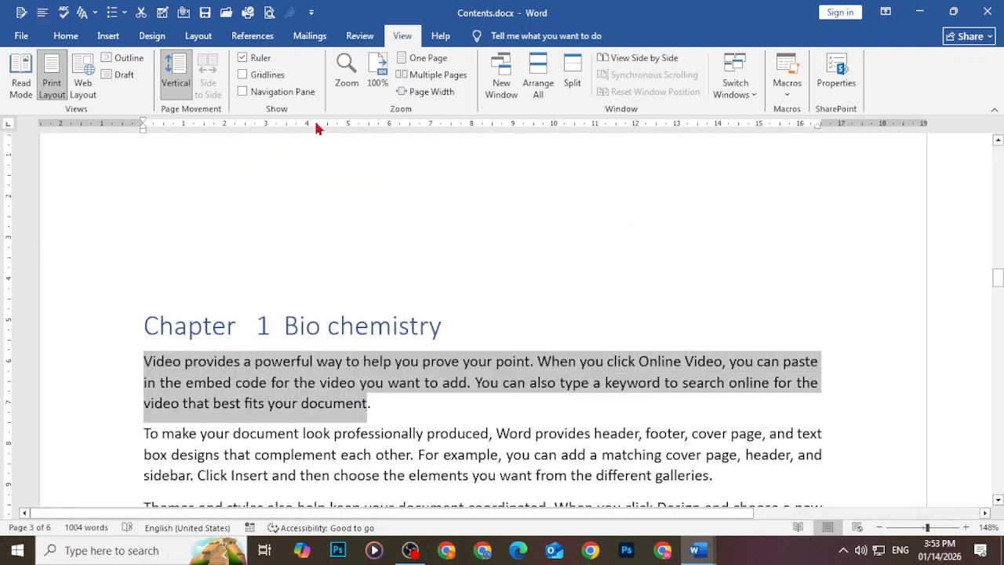
{"action": "left_click", "coordinate": [786, 86]}
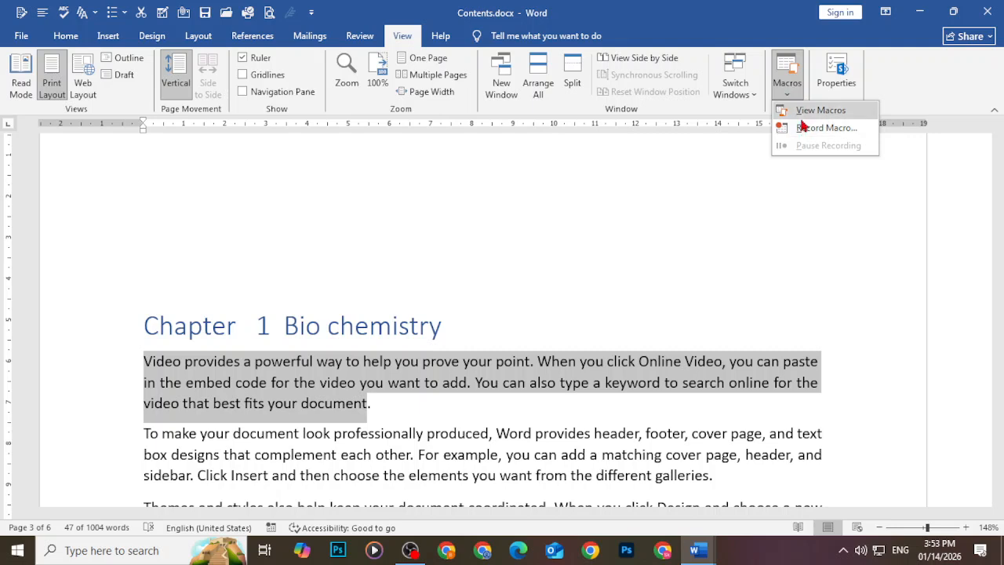
{"action": "left_click", "coordinate": [807, 128]}
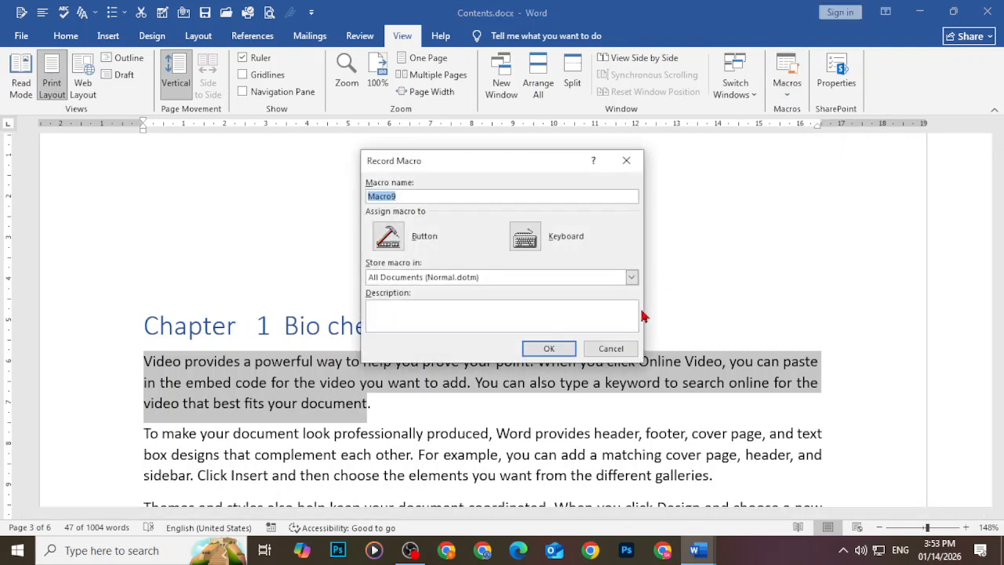
{"action": "left_click", "coordinate": [608, 348]}
{"action": "left_click", "coordinate": [784, 87]}
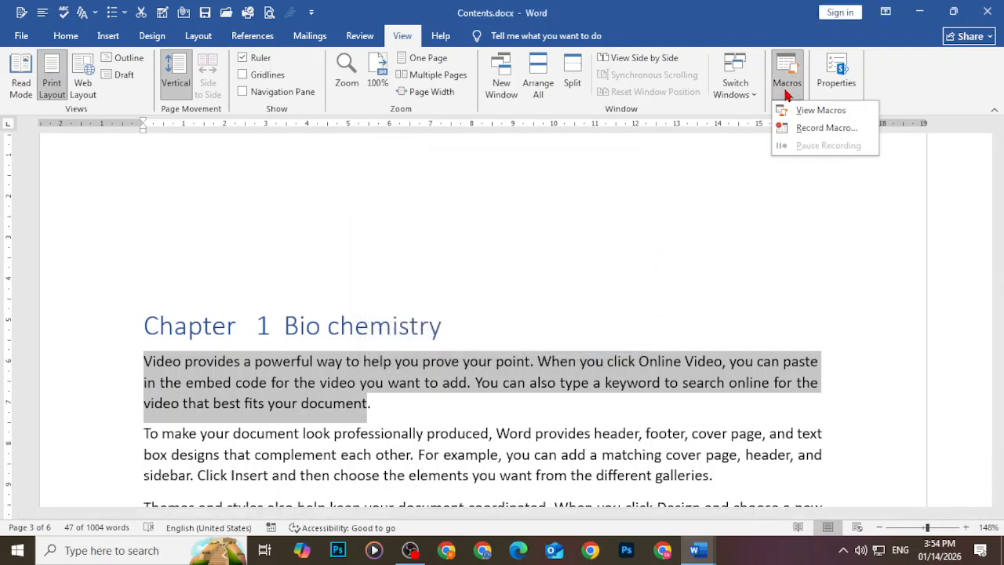
{"action": "left_click", "coordinate": [809, 108]}
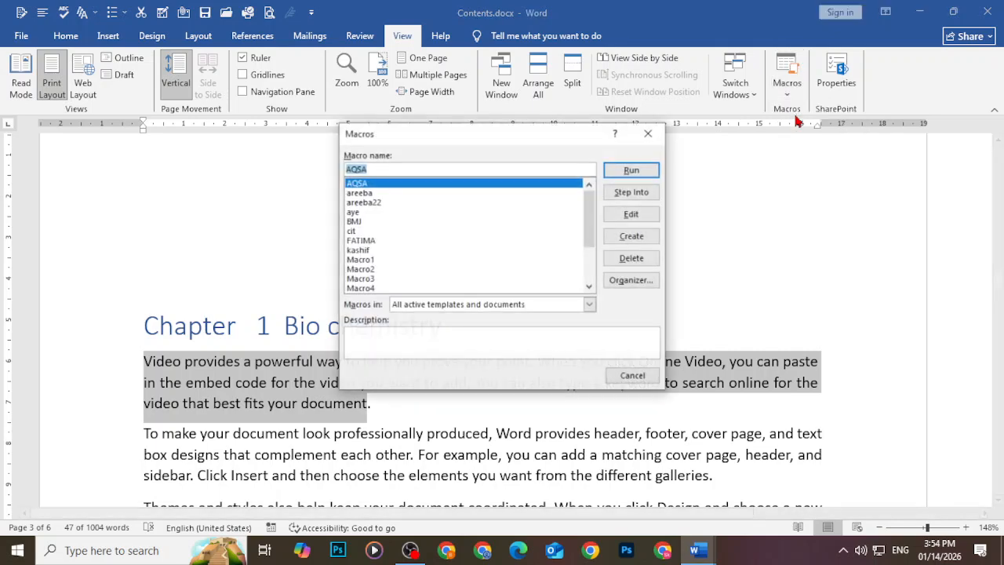
{"action": "left_click", "coordinate": [360, 250]}
{"action": "left_click", "coordinate": [625, 171]}
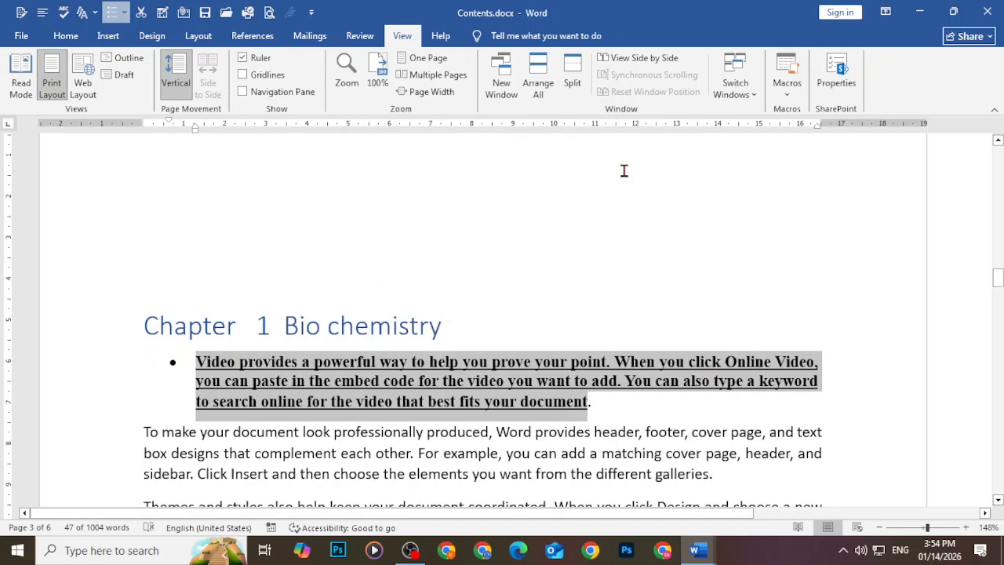
{"action": "key", "text": "ctrl+z"}
{"action": "key", "text": "ctrl+z"}
{"action": "key", "text": "ctrl+z"}
{"action": "key", "text": "ctrl+z"}
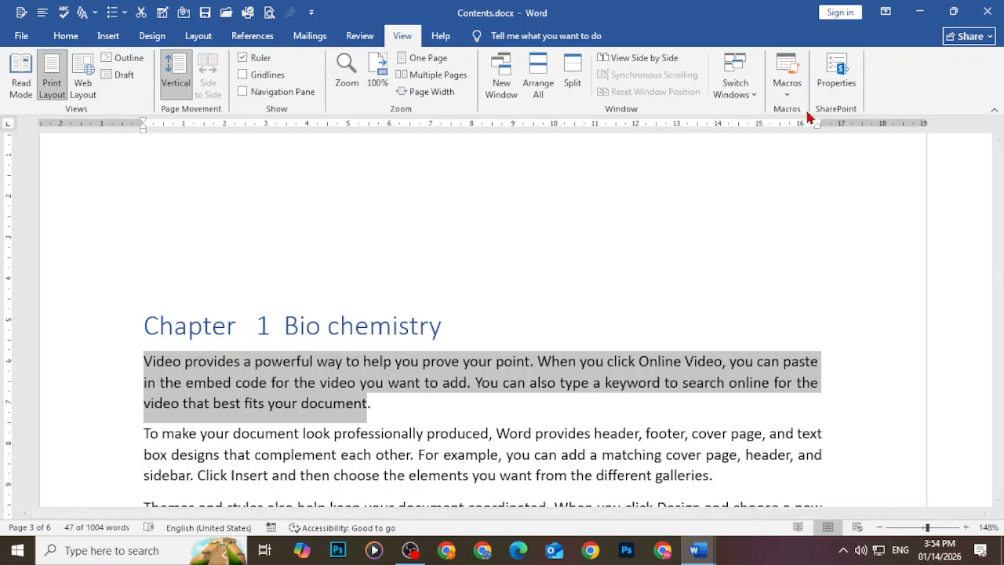
Run the kashif macro on the selected first paragraph
{"action": "left_click", "coordinate": [787, 83]}
{"action": "left_click", "coordinate": [820, 110]}
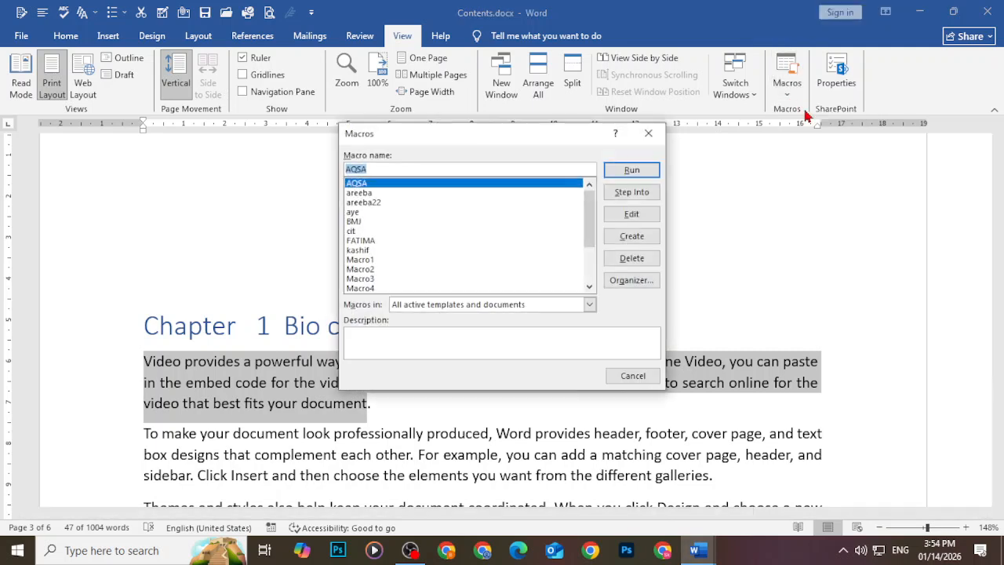
{"action": "left_click", "coordinate": [363, 250]}
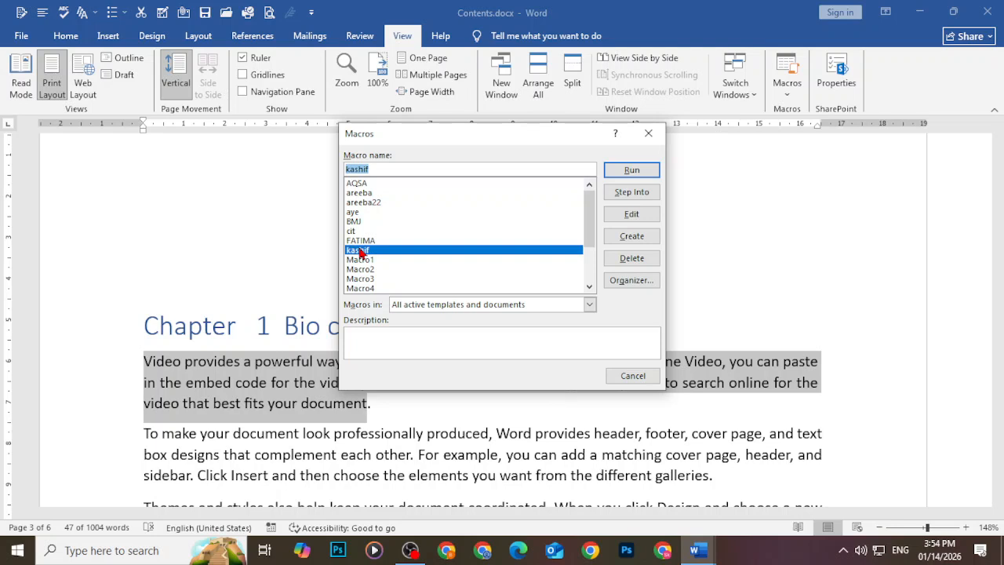
{"action": "left_click", "coordinate": [632, 171]}
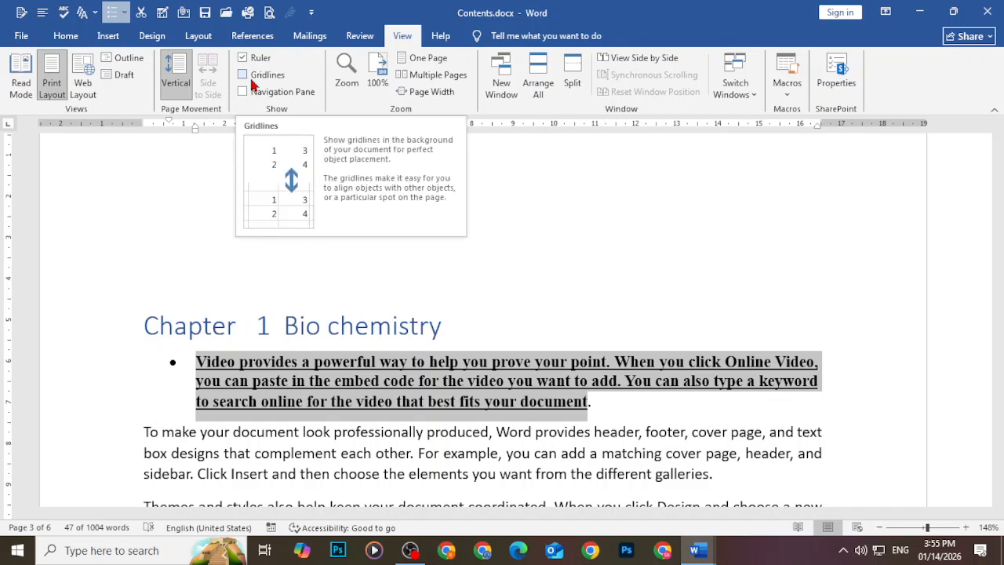
Toggle gridlines on and off, then undo the macro's formatting
{"action": "left_click", "coordinate": [253, 80]}
{"action": "left_click", "coordinate": [253, 84]}
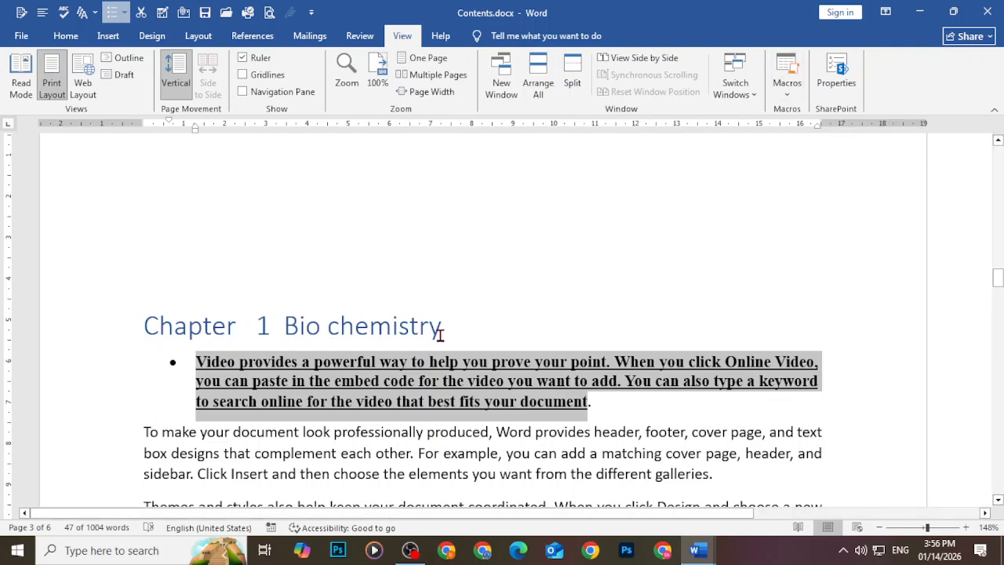
{"action": "key", "text": "ctrl+z"}
{"action": "key", "text": "ctrl+z"}
{"action": "key", "text": "ctrl+z"}
Start recording a new macro named Macro9
{"action": "left_click", "coordinate": [785, 93]}
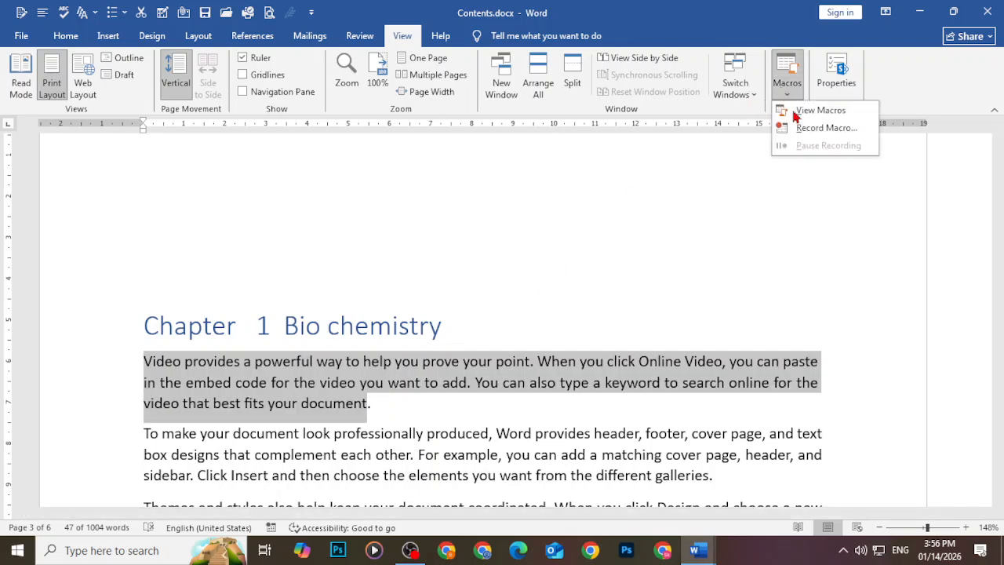
{"action": "left_click", "coordinate": [826, 127]}
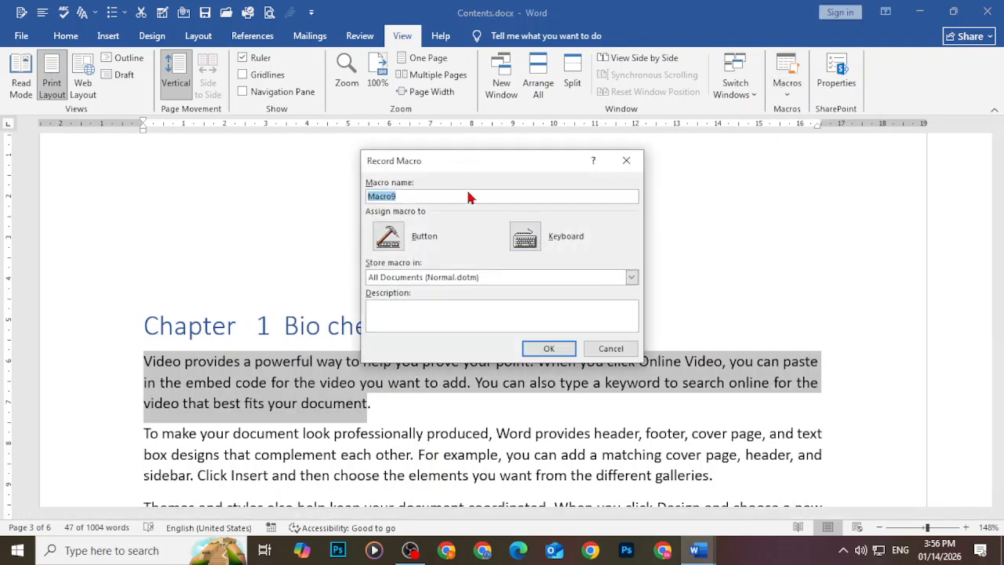
{"action": "left_click", "coordinate": [545, 348]}
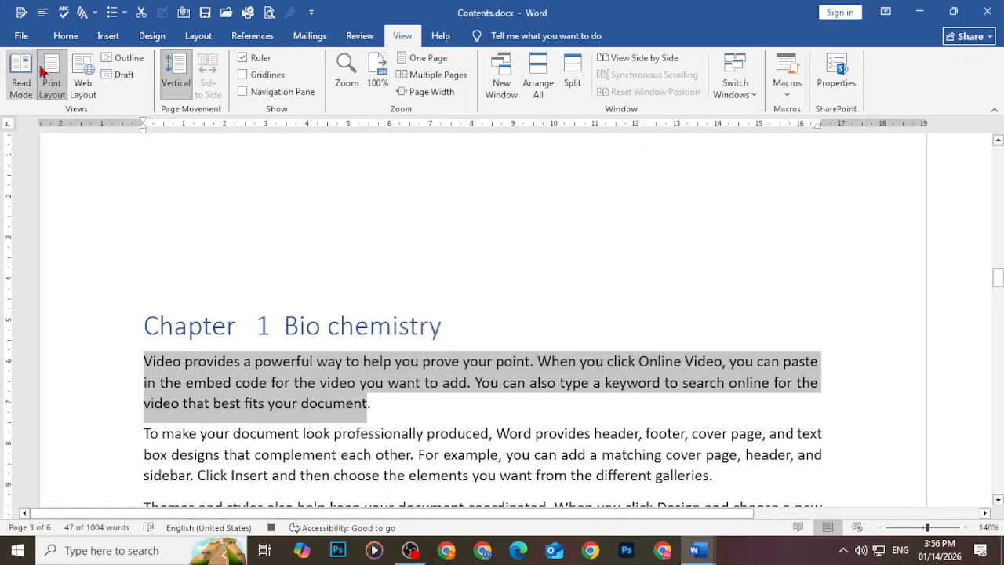
Make the selected paragraph bold, grow it to 16 pt, and apply numbering
{"action": "left_click", "coordinate": [66, 35]}
{"action": "left_click", "coordinate": [70, 86]}
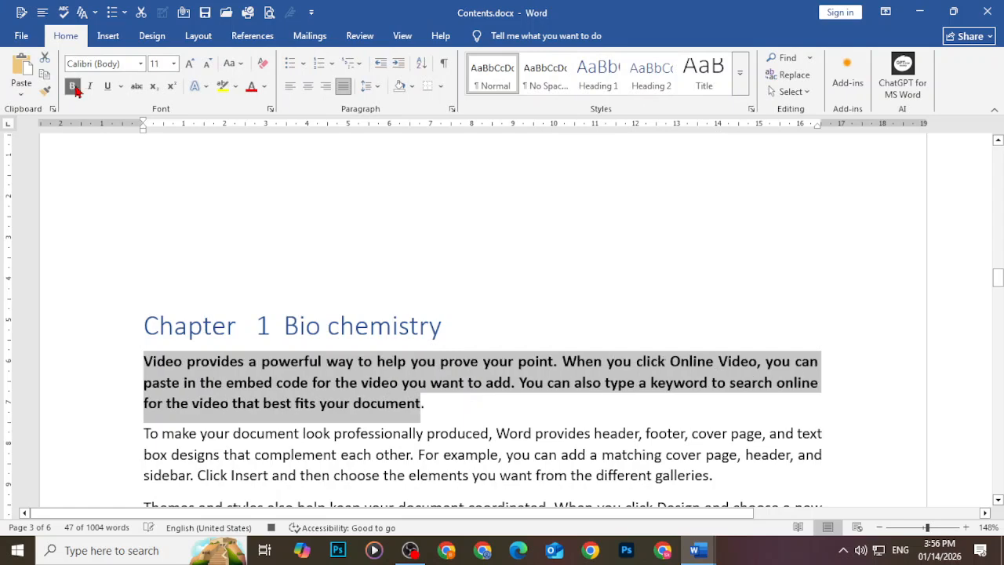
{"action": "left_click", "coordinate": [190, 64]}
{"action": "left_click", "coordinate": [190, 64]}
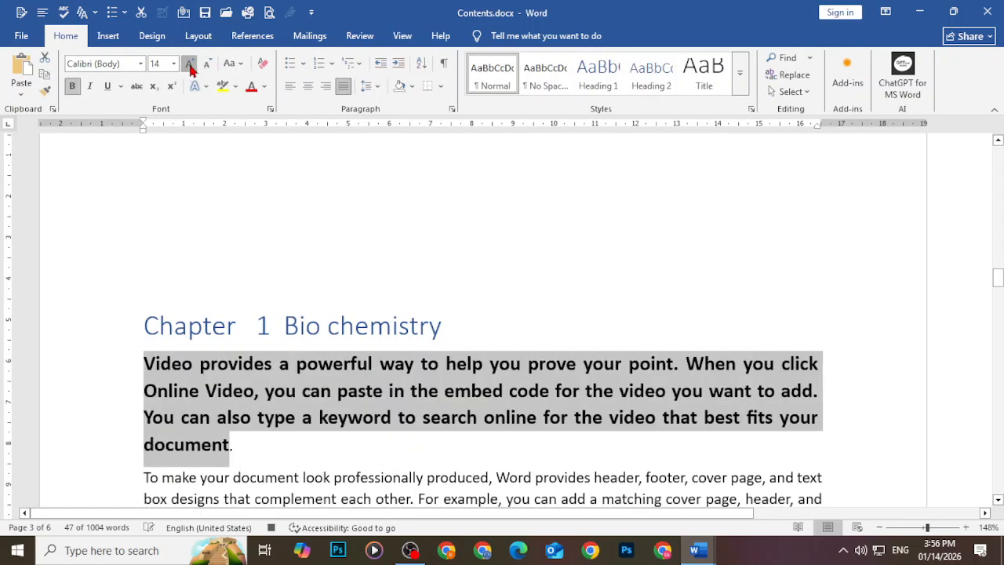
{"action": "left_click", "coordinate": [189, 64]}
{"action": "left_click", "coordinate": [290, 65]}
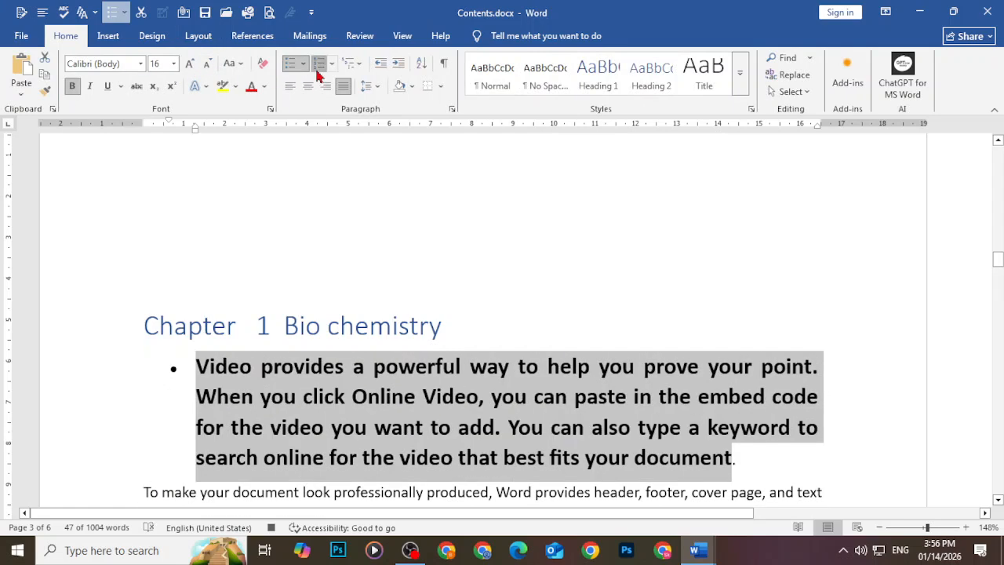
{"action": "left_click", "coordinate": [319, 64]}
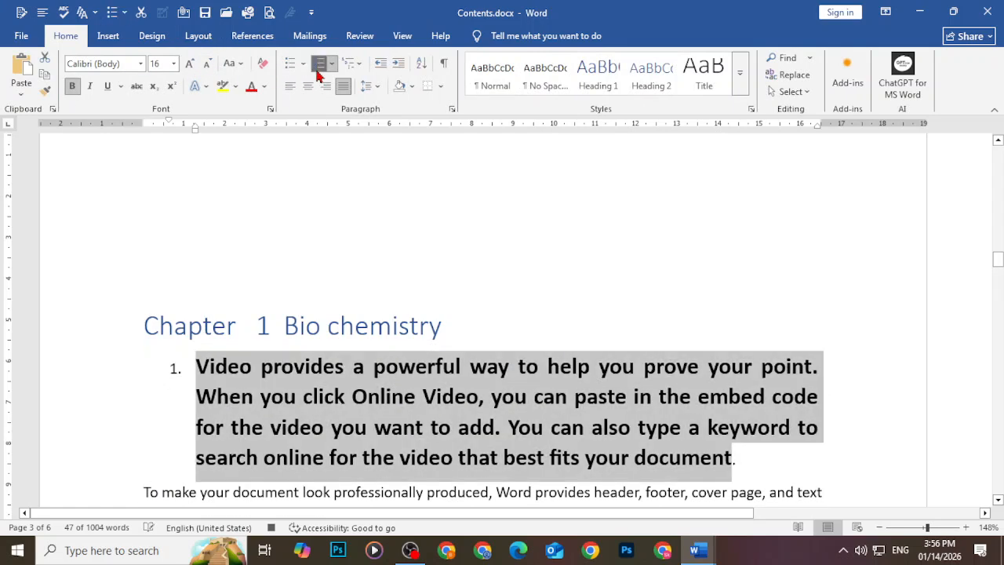
{"action": "left_click", "coordinate": [394, 43]}
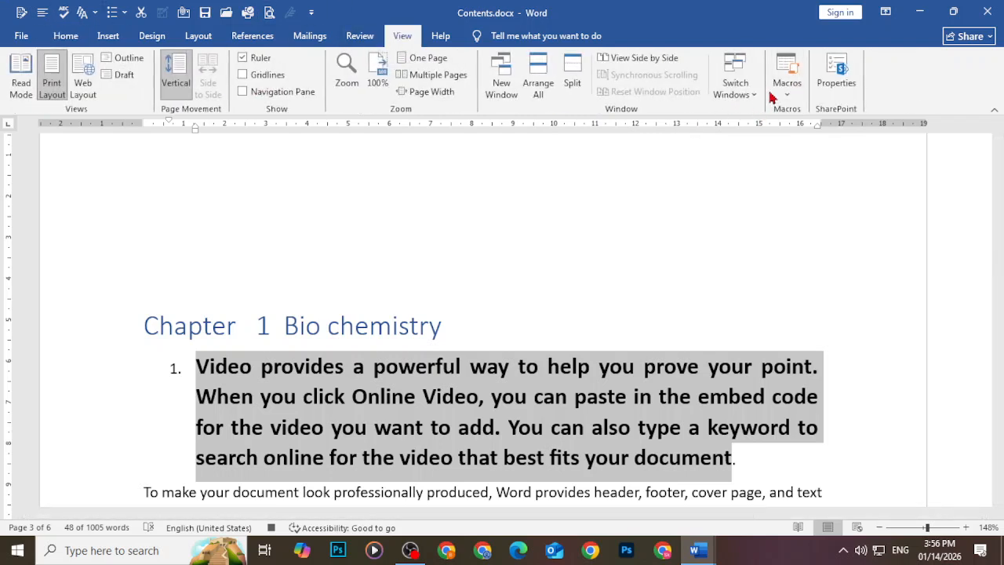
{"action": "left_click", "coordinate": [786, 78]}
Stop recording Macro9 and undo its bold, 16-pt numbering
{"action": "left_click", "coordinate": [790, 128]}
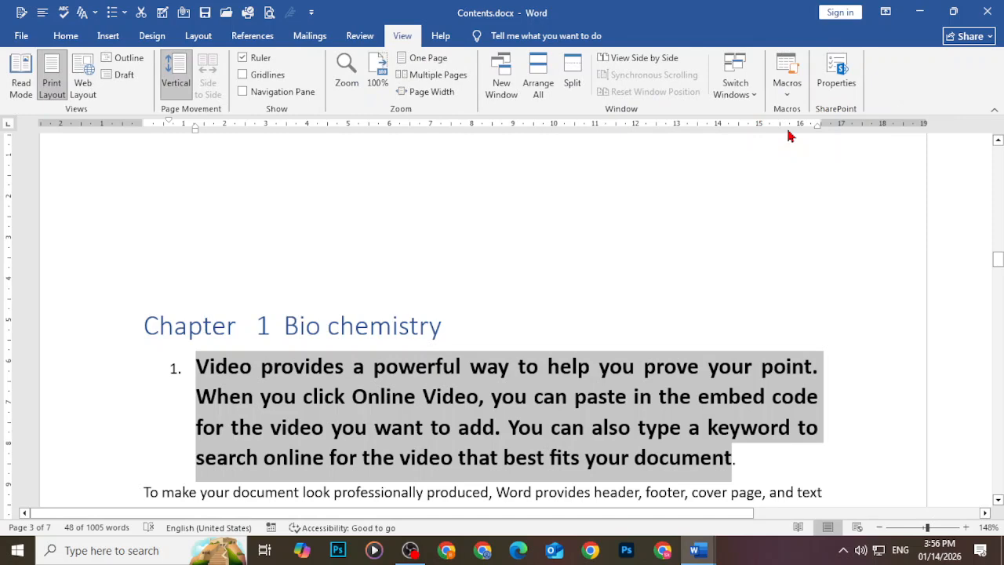
{"action": "key", "text": "ctrl+z"}
{"action": "key", "text": "ctrl+z"}
{"action": "key", "text": "ctrl+z"}
{"action": "key", "text": "ctrl+z"}
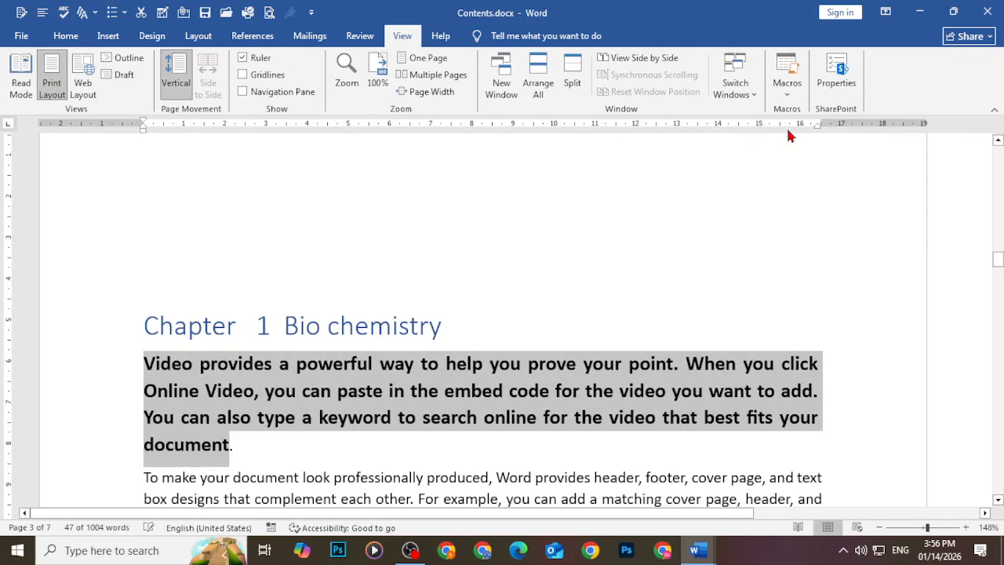
{"action": "key", "text": "ctrl+z"}
{"action": "key", "text": "ctrl+z"}
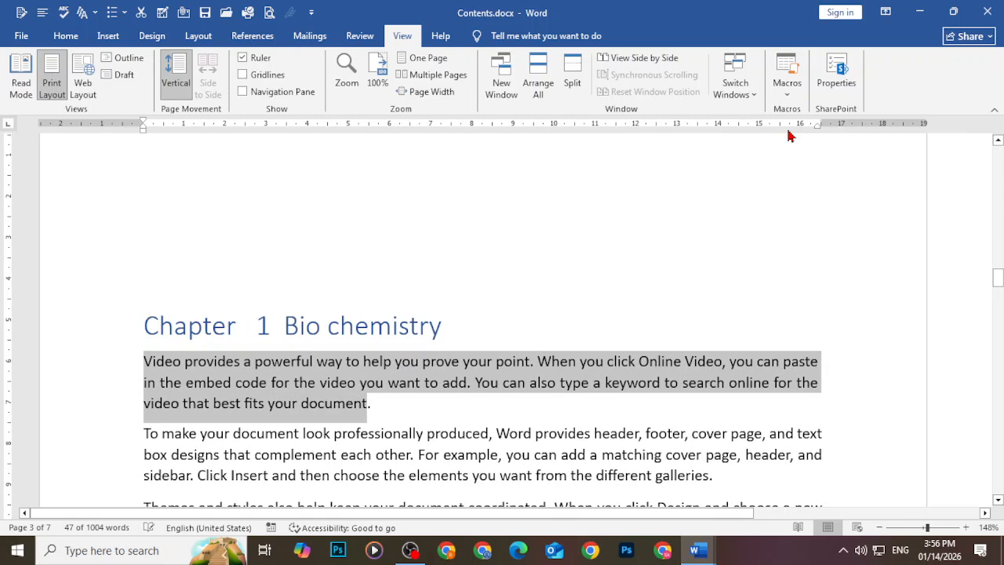
Run Macro9 from View Macros to reapply the formatting to the paragraph
{"action": "left_click", "coordinate": [789, 92]}
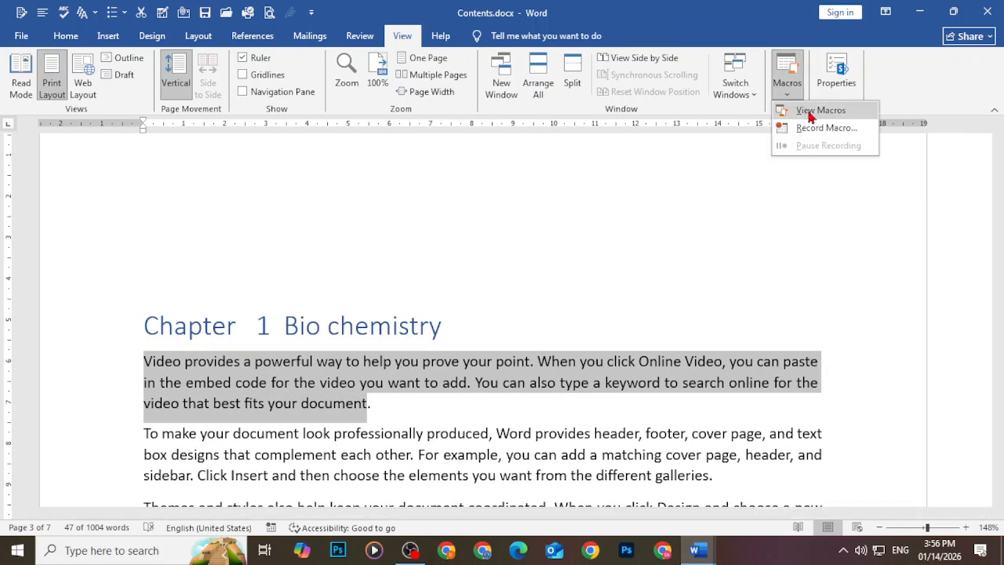
{"action": "left_click", "coordinate": [815, 111]}
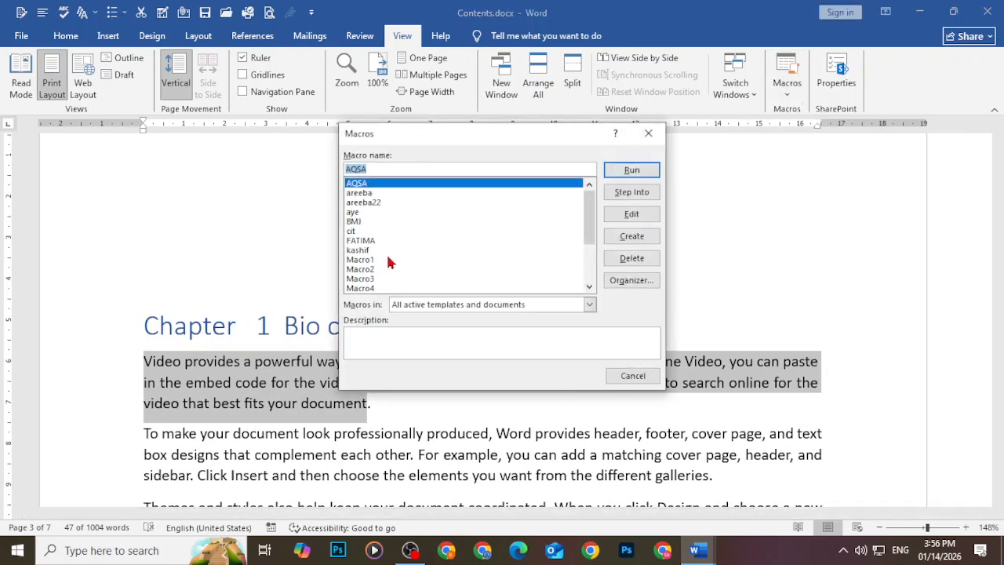
{"action": "scroll", "coordinate": [390, 263], "scroll_direction": "down", "scroll_amount": 2}
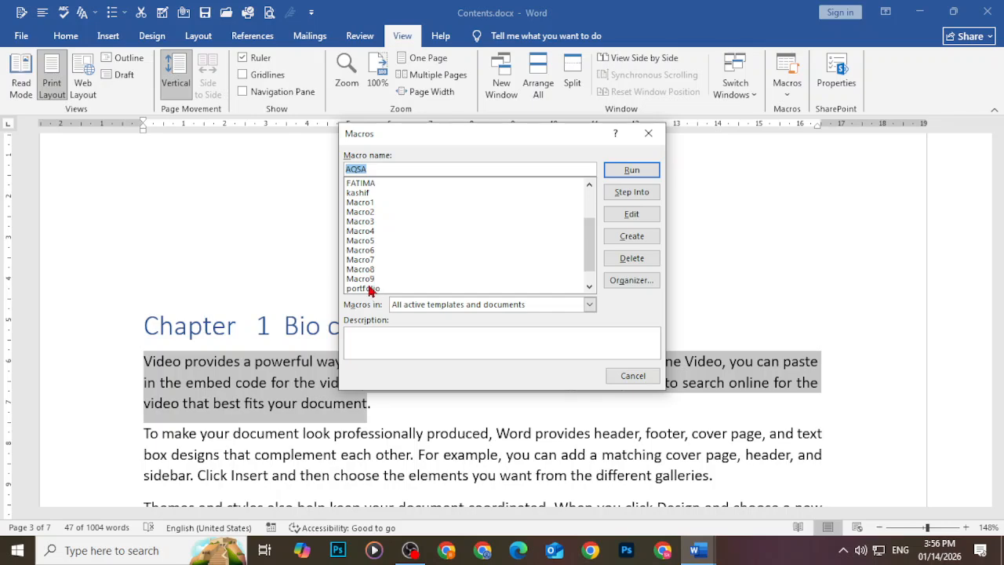
{"action": "left_click", "coordinate": [369, 288]}
{"action": "left_click", "coordinate": [632, 170]}
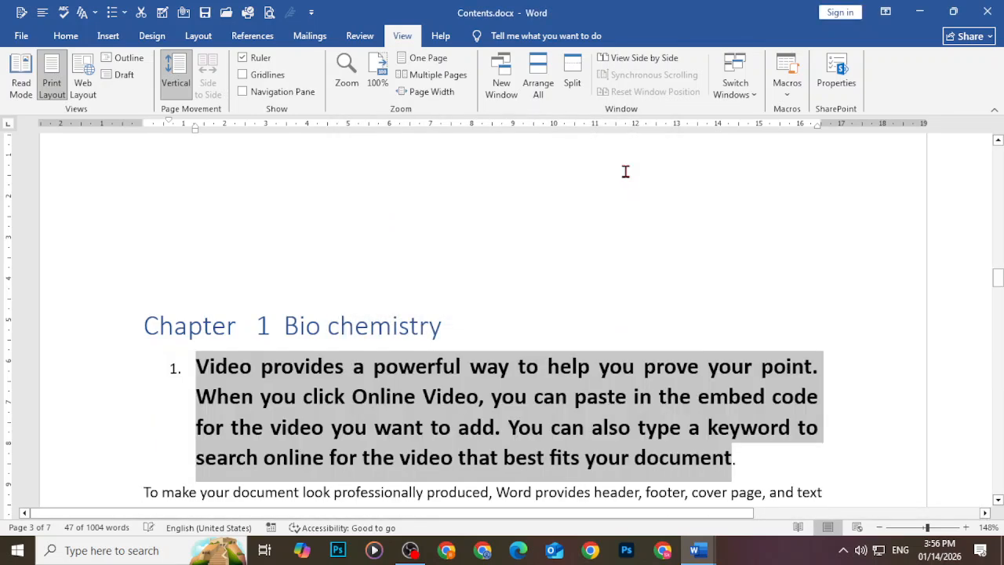